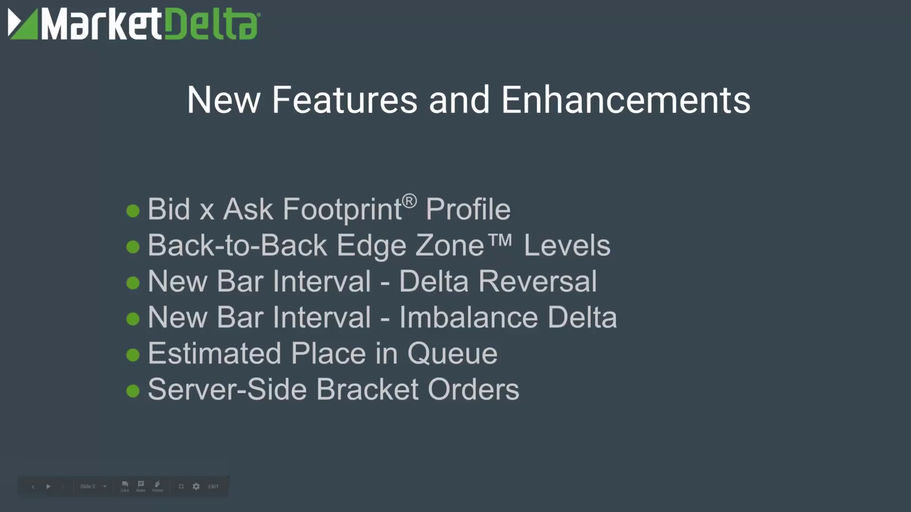
Switch from the slides to MarketDelta Desktop and enlarge the E-Mini S&P 500 footprint chart to fill the workspace.
{"action": "key", "text": "alt+Tab"}
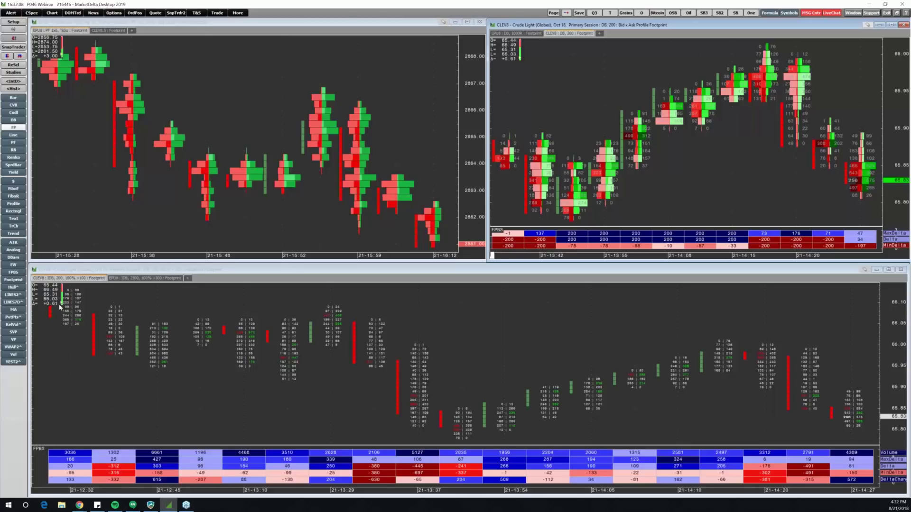
{"action": "left_click", "coordinate": [227, 25]}
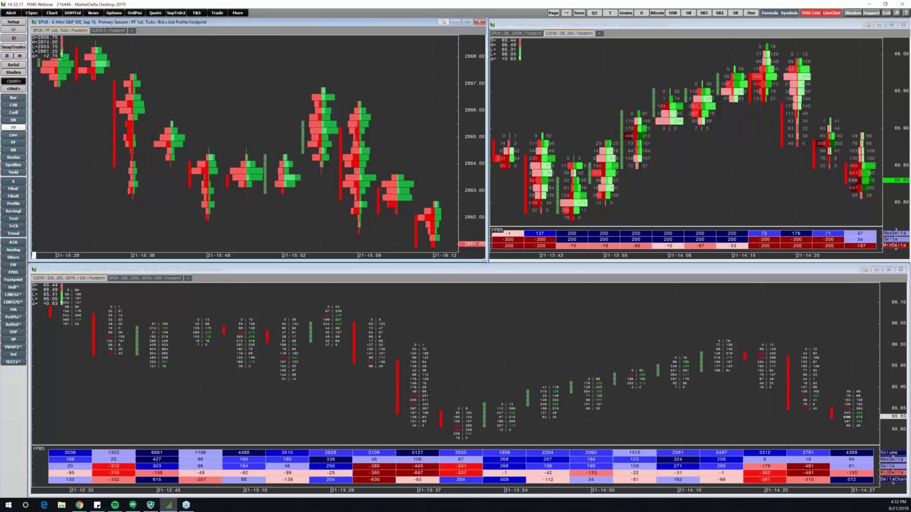
{"action": "left_click_drag", "start_coordinate": [486, 261], "coordinate": [907, 497]}
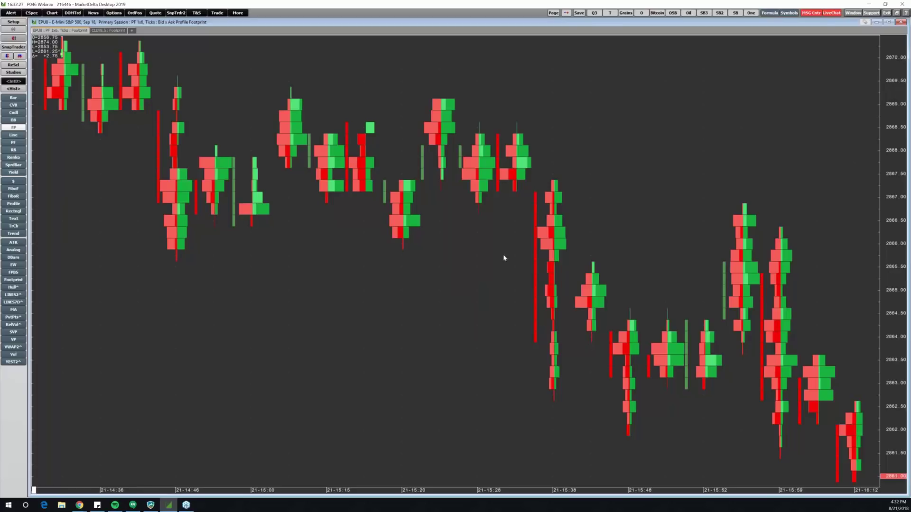
Examine the available styles in the E-Mini S&P 500 footprint's study parameters, including Bid x Ask Profile.
{"action": "double_click", "coordinate": [480, 169]}
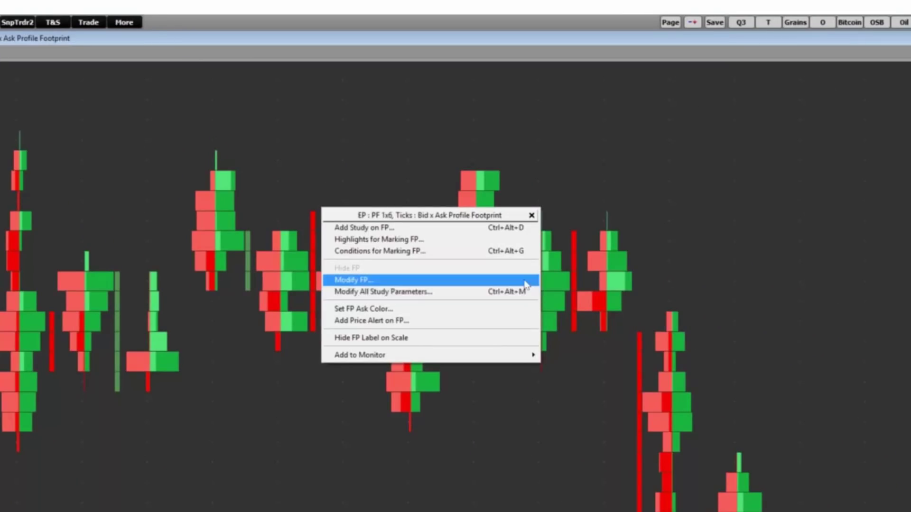
{"action": "left_click", "coordinate": [360, 280]}
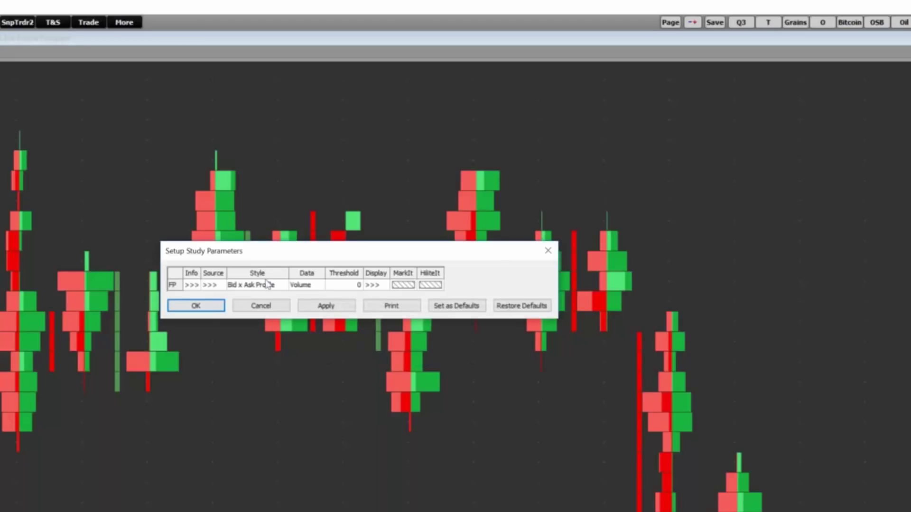
{"action": "left_click", "coordinate": [270, 287]}
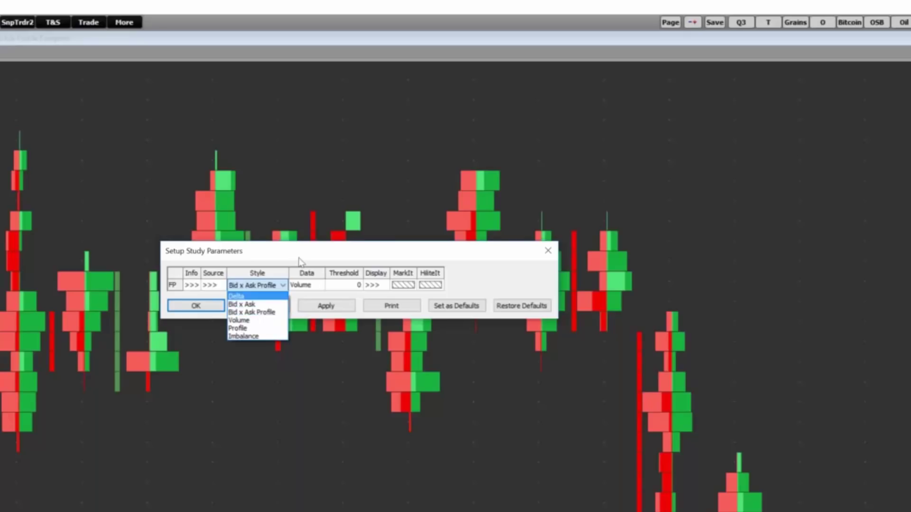
{"action": "left_click", "coordinate": [265, 313]}
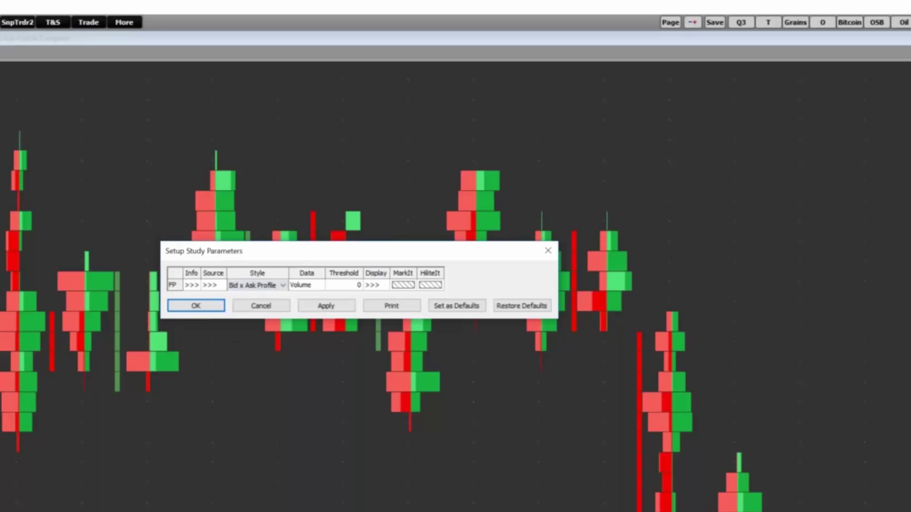
{"action": "left_click", "coordinate": [542, 245]}
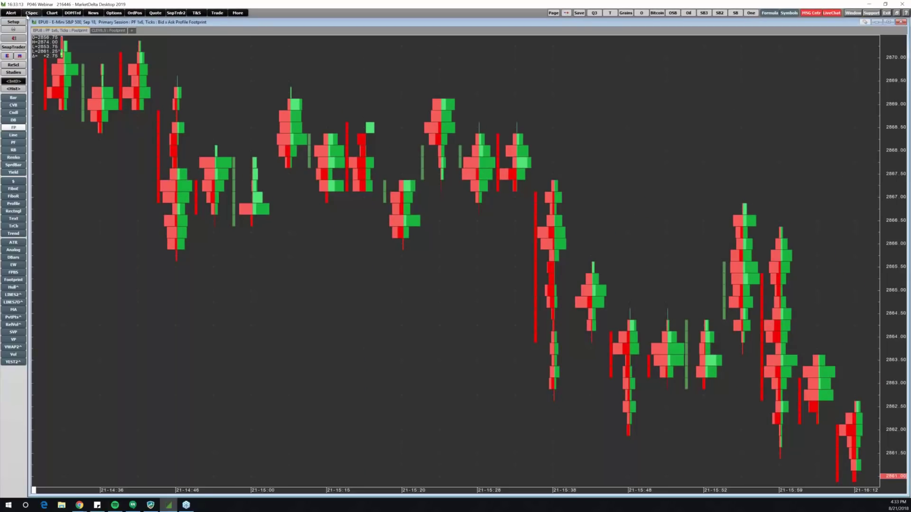
Add a new Footprint chart for the E-Mini S&P 500 and maximize its window.
{"action": "left_click", "coordinate": [52, 13]}
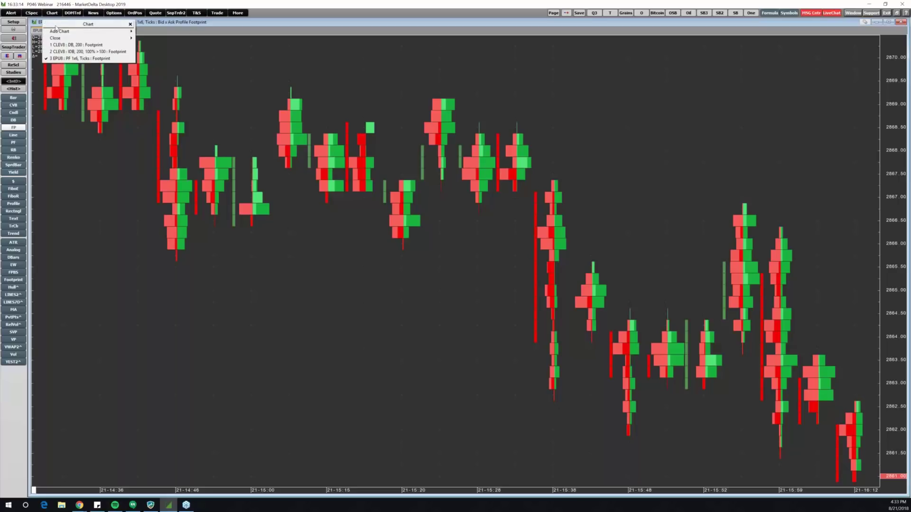
{"action": "mouse_move", "coordinate": [57, 32]}
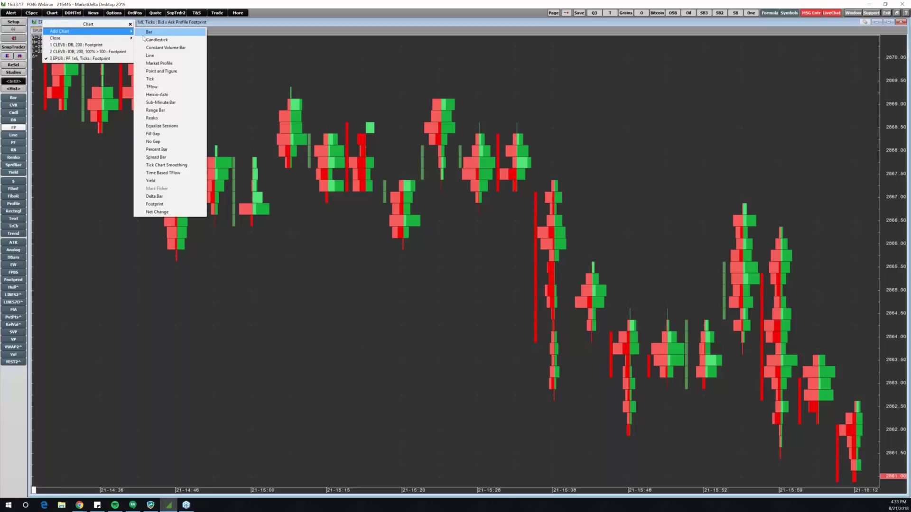
{"action": "left_click", "coordinate": [171, 204]}
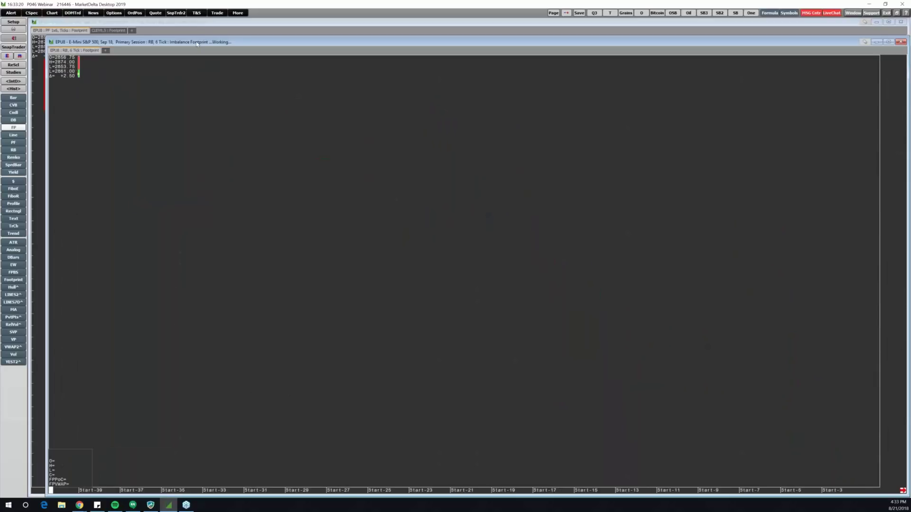
{"action": "double_click", "coordinate": [197, 43]}
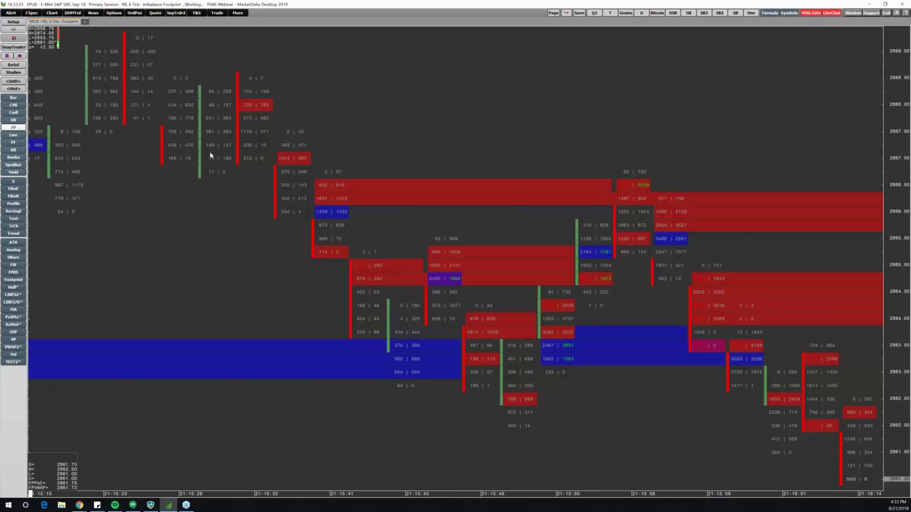
Set the new chart's footprint style to Bid x Ask Profile and apply it.
{"action": "right_click", "coordinate": [219, 137]}
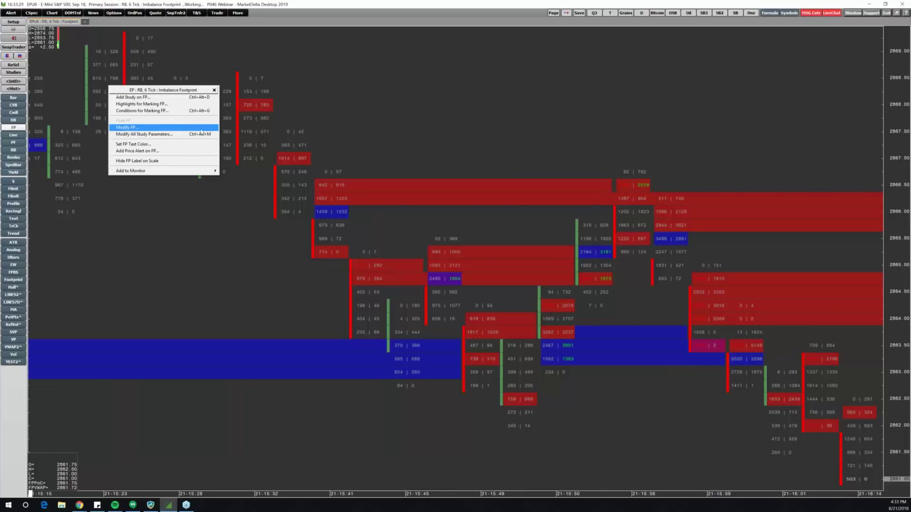
{"action": "left_click", "coordinate": [201, 128]}
{"action": "left_click", "coordinate": [151, 131]}
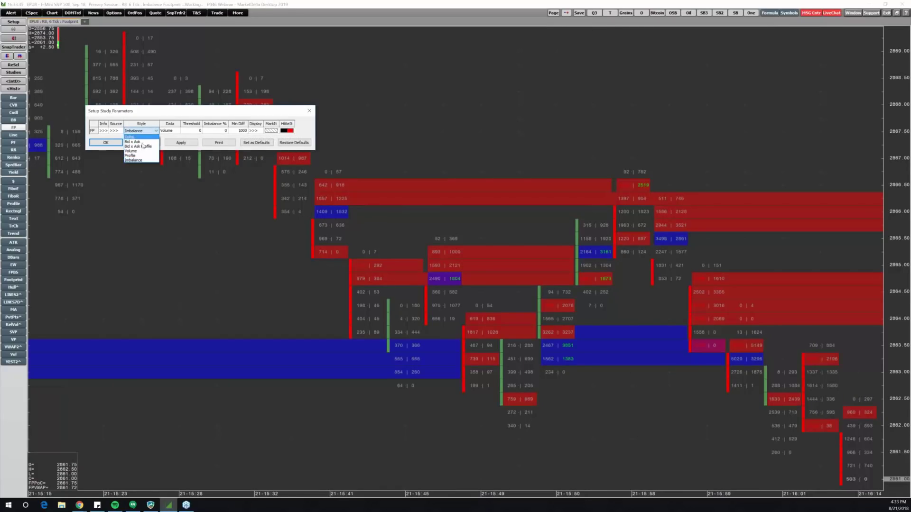
{"action": "left_click", "coordinate": [145, 147]}
{"action": "left_click", "coordinate": [180, 142]}
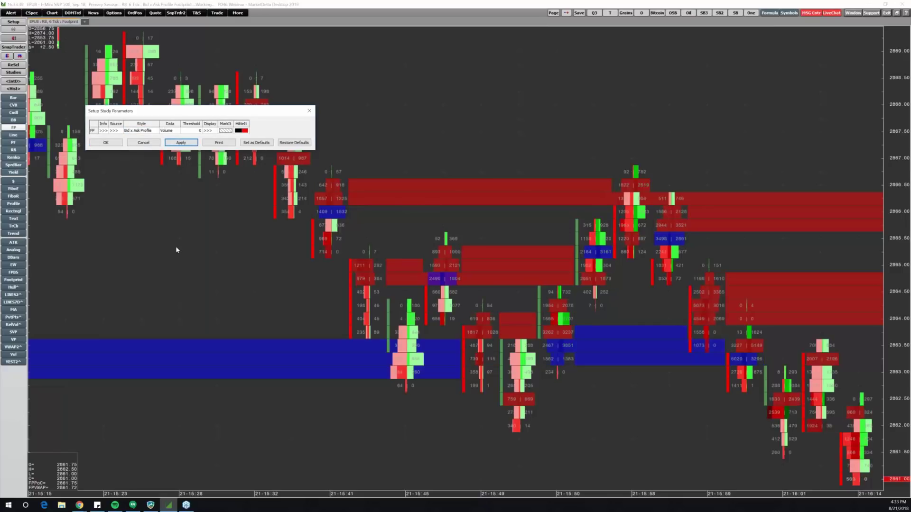
Remove all price highlights, including Buy Imbalance and Sell Imbalance, from the footprint and open its display settings.
{"action": "left_click", "coordinate": [242, 131]}
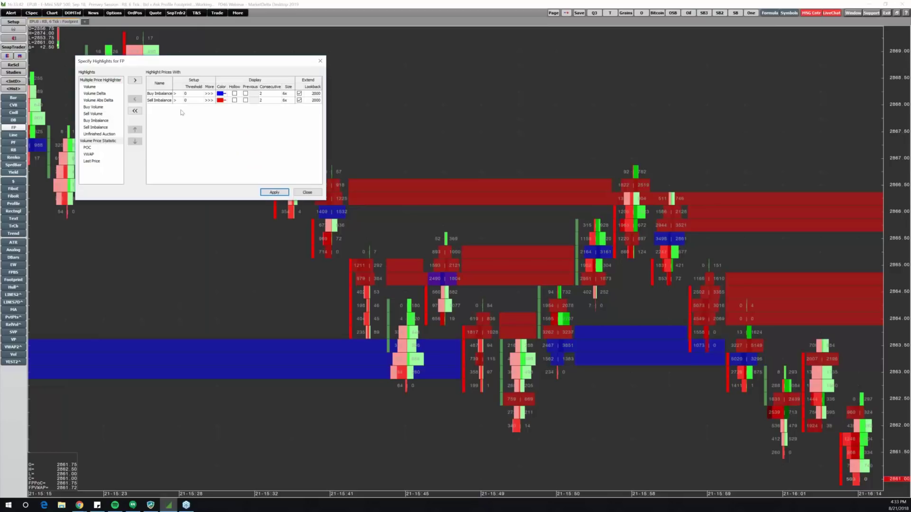
{"action": "left_click", "coordinate": [136, 111]}
{"action": "left_click", "coordinate": [273, 193]}
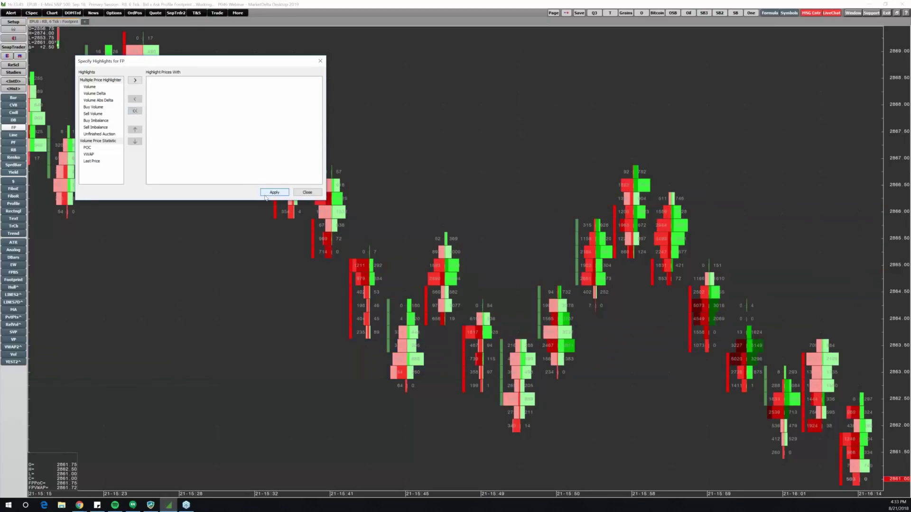
{"action": "left_click_drag", "start_coordinate": [202, 64], "coordinate": [491, 35]}
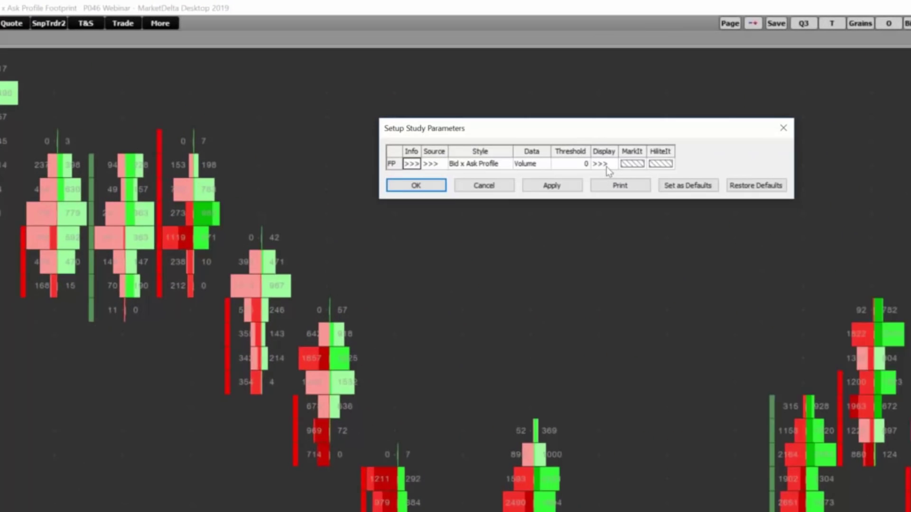
{"action": "left_click", "coordinate": [601, 164]}
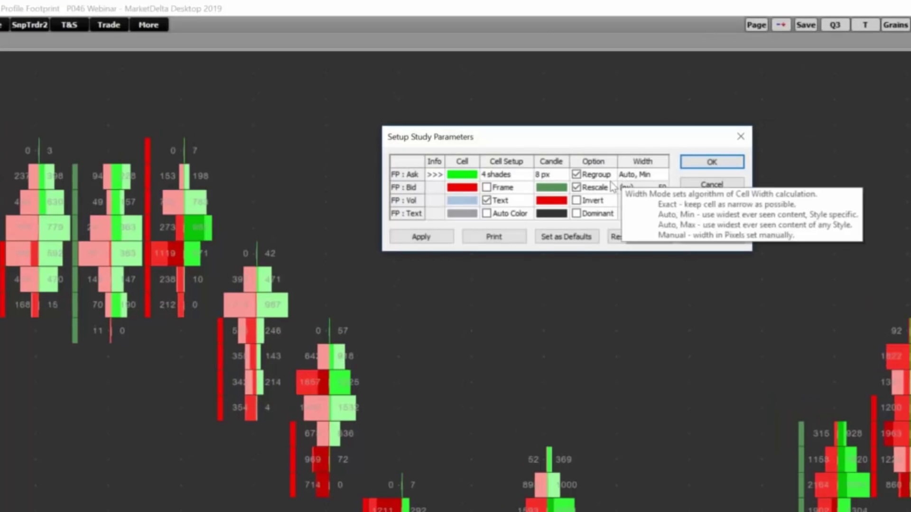
Try the Auto Color option on the footprint text, applying it and turning it off again.
{"action": "left_click", "coordinate": [486, 214]}
{"action": "left_click", "coordinate": [419, 238]}
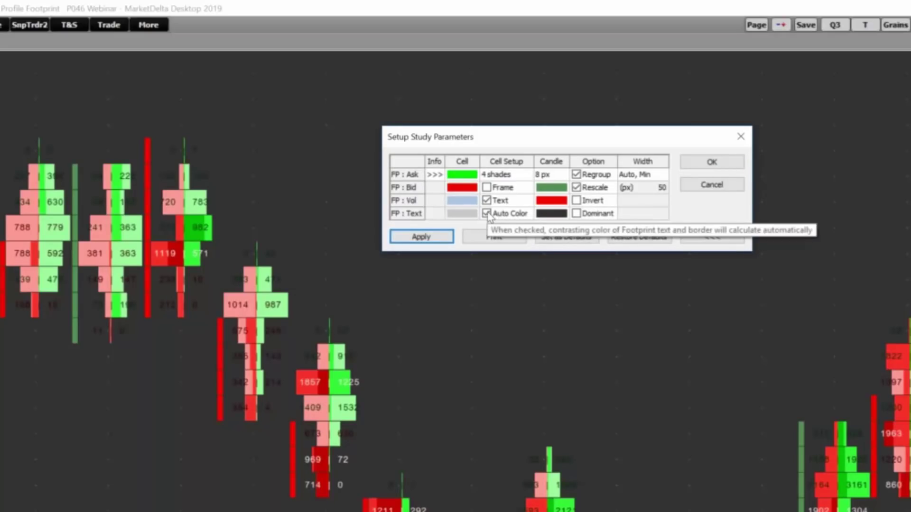
{"action": "left_click", "coordinate": [487, 214]}
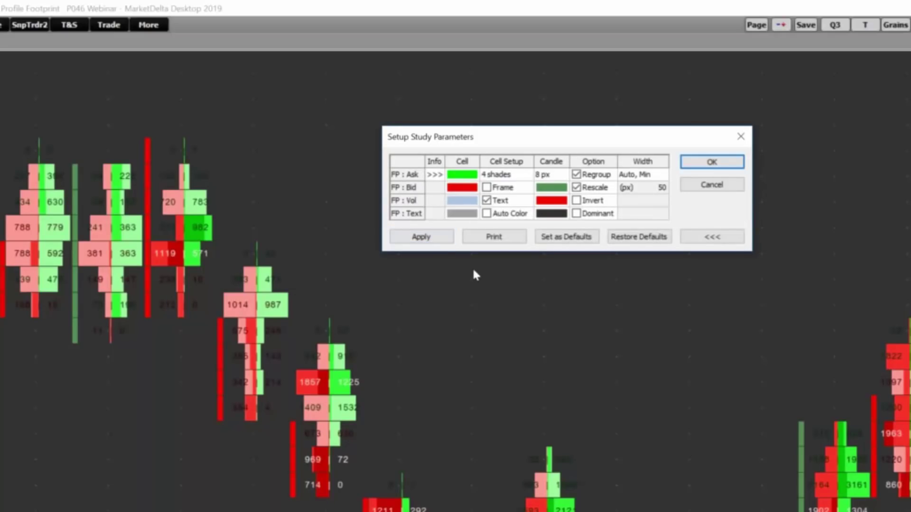
{"action": "left_click", "coordinate": [432, 237]}
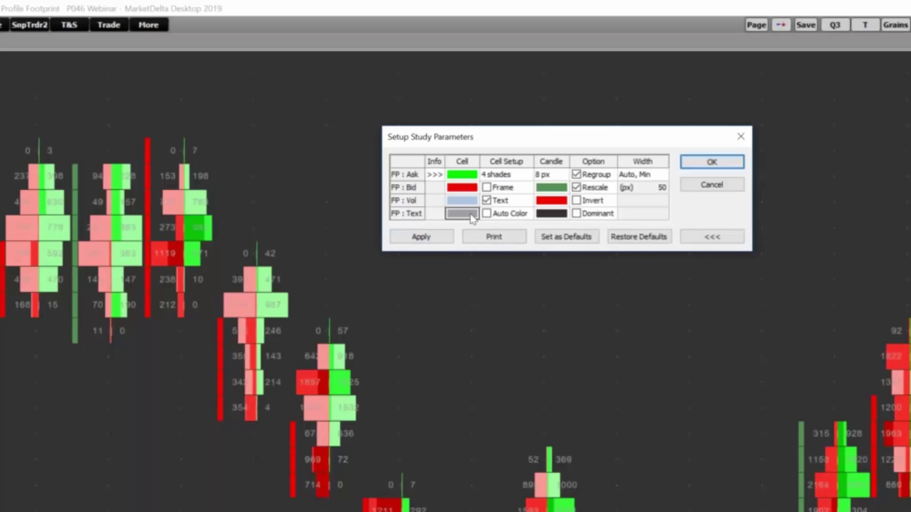
Change the footprint text color to a lighter grey and apply it.
{"action": "left_click", "coordinate": [472, 218]}
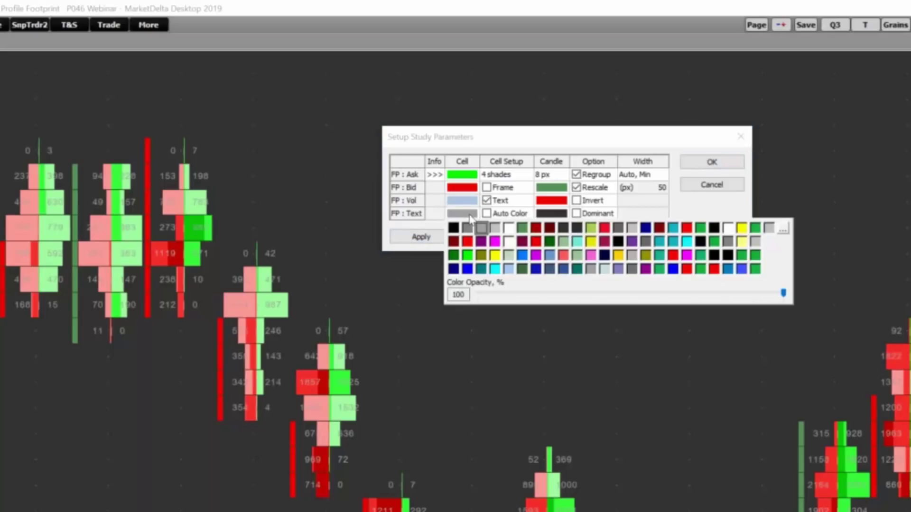
{"action": "left_click", "coordinate": [494, 228]}
{"action": "left_click", "coordinate": [423, 241]}
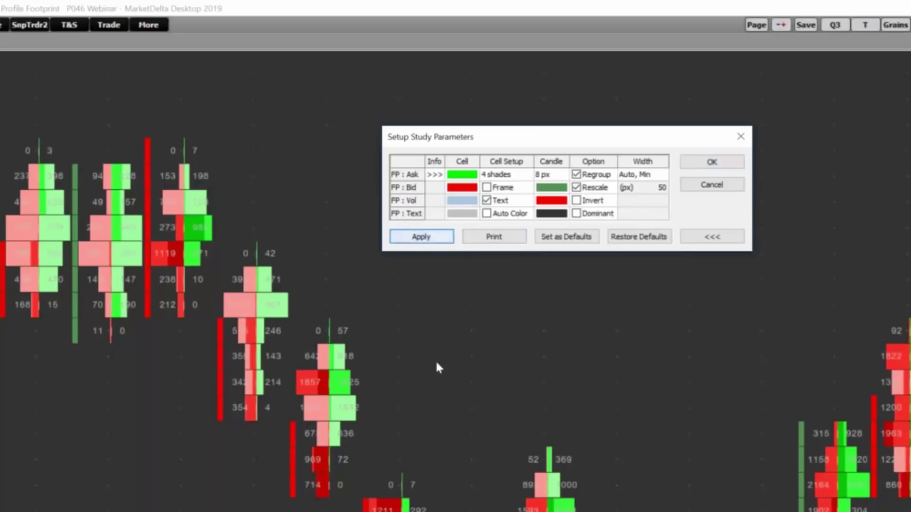
Try black as the footprint text color, and return the text to light grey.
{"action": "left_click", "coordinate": [459, 215]}
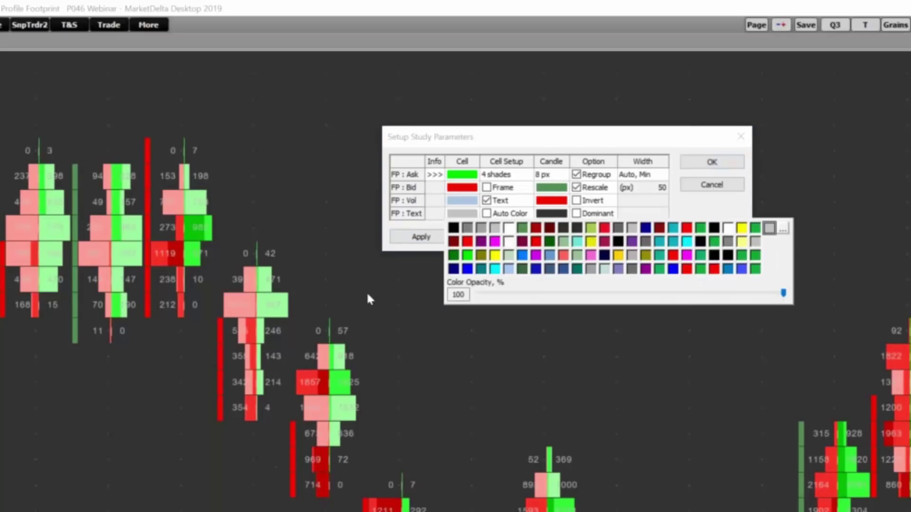
{"action": "left_click", "coordinate": [453, 229]}
{"action": "left_click", "coordinate": [423, 241]}
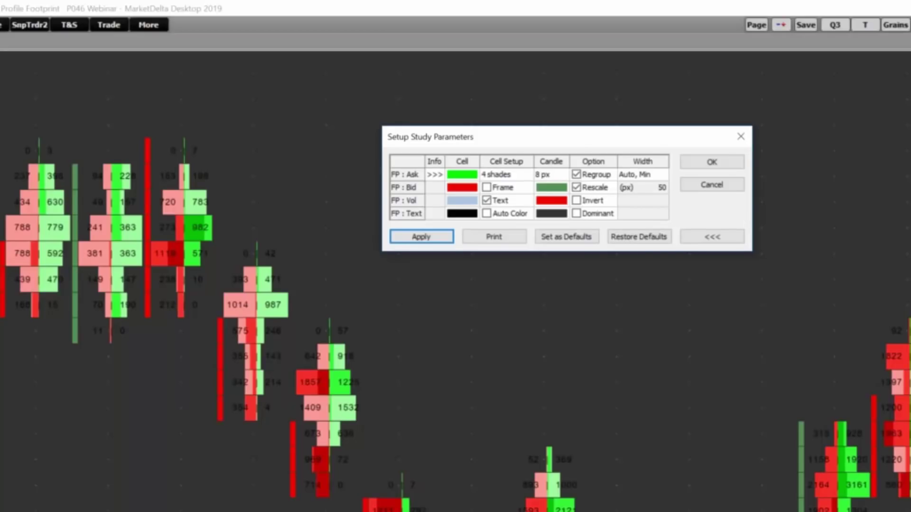
{"action": "left_click", "coordinate": [456, 214]}
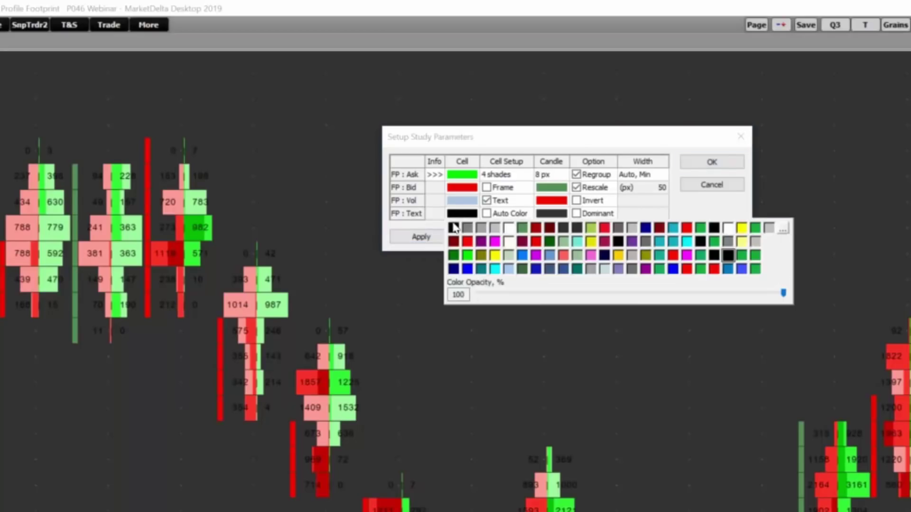
{"action": "left_click", "coordinate": [495, 228]}
{"action": "left_click", "coordinate": [429, 237]}
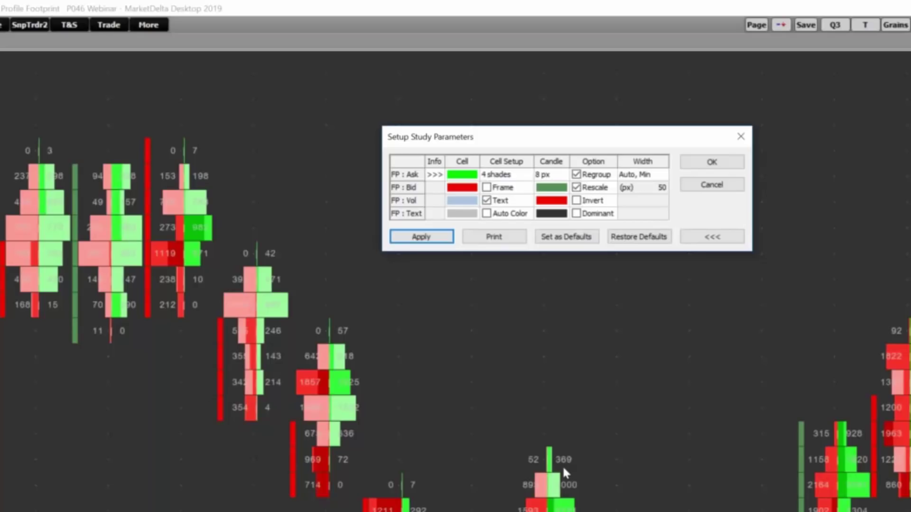
Turn off the text in the footprint cells and apply the change.
{"action": "left_click", "coordinate": [486, 201]}
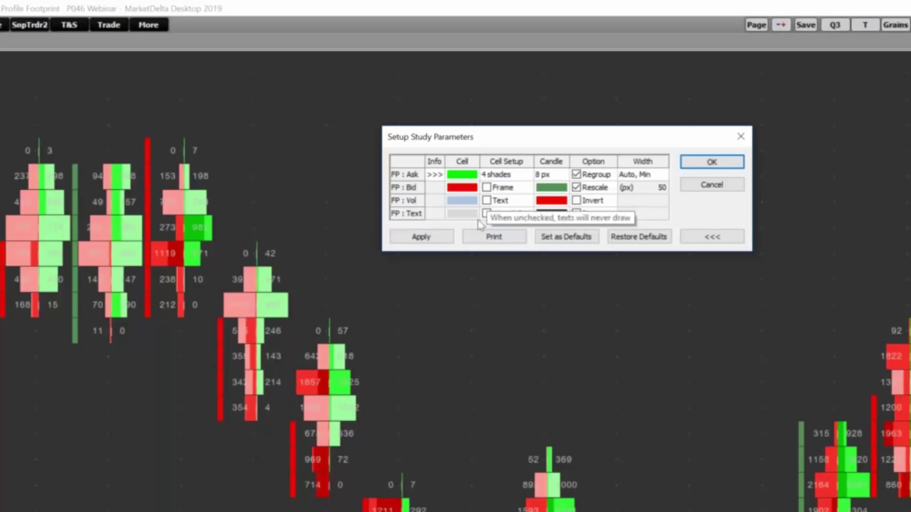
{"action": "left_click", "coordinate": [436, 240]}
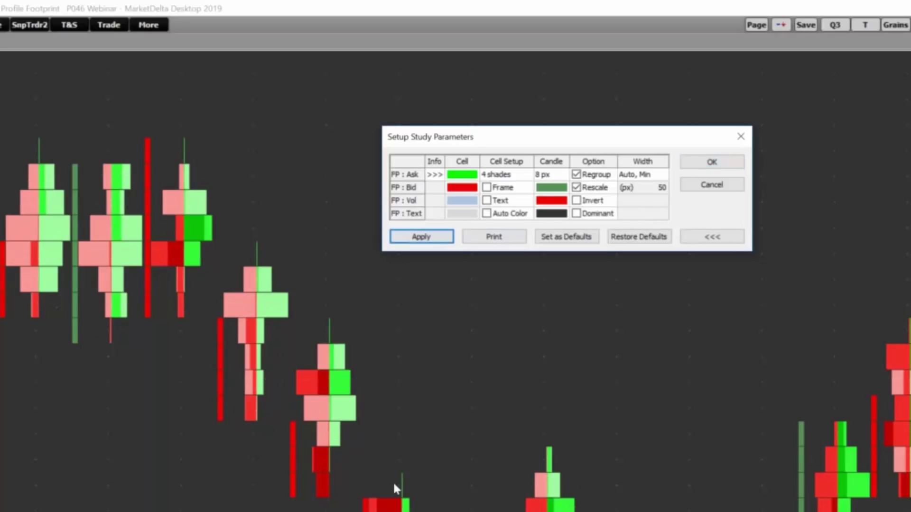
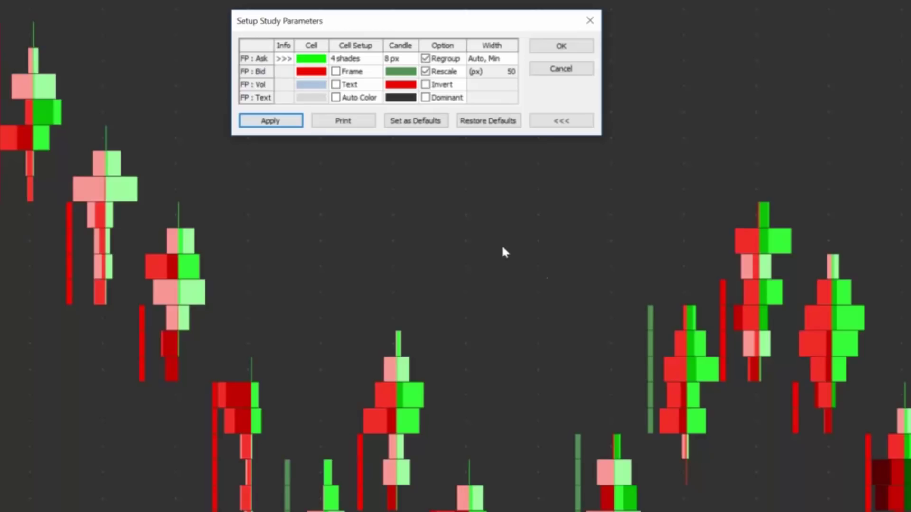
Recolor the footprint's Ask cells a darker green and its Bid cells a light red, and apply both colors.
{"action": "left_click", "coordinate": [307, 65]}
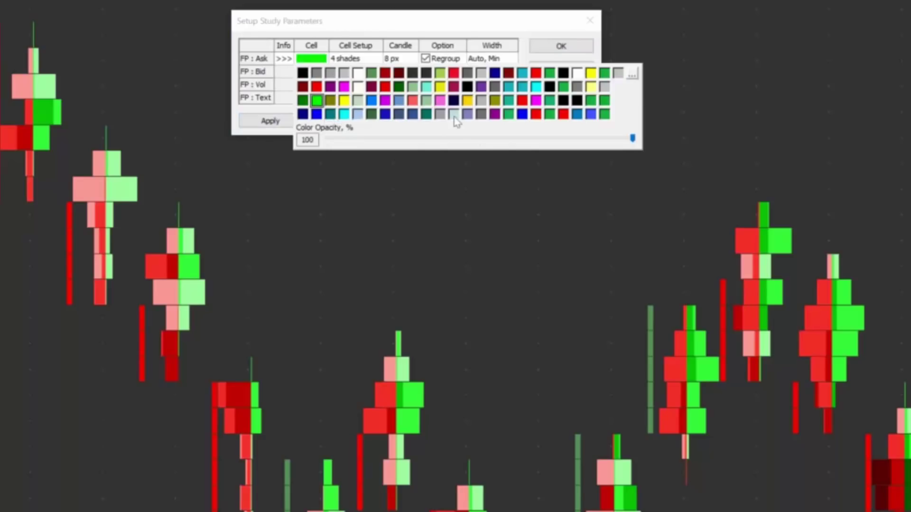
{"action": "left_click", "coordinate": [604, 114]}
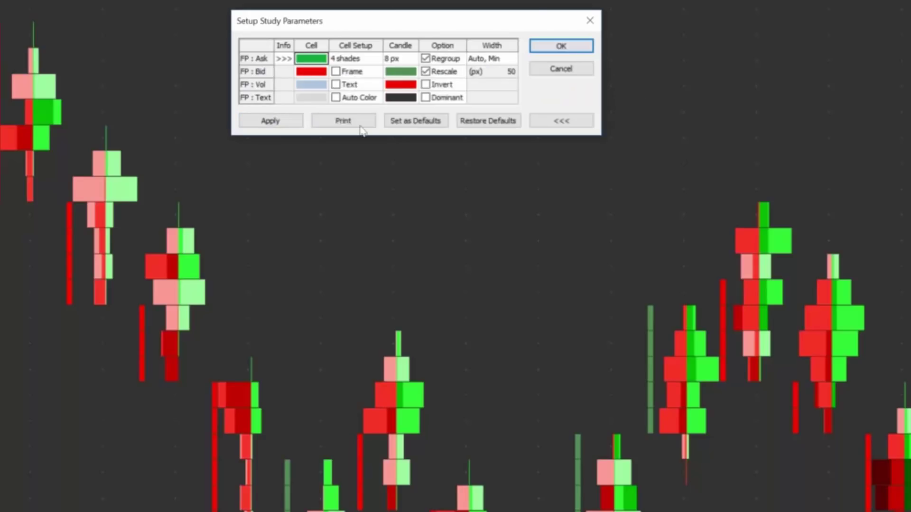
{"action": "left_click", "coordinate": [304, 72]}
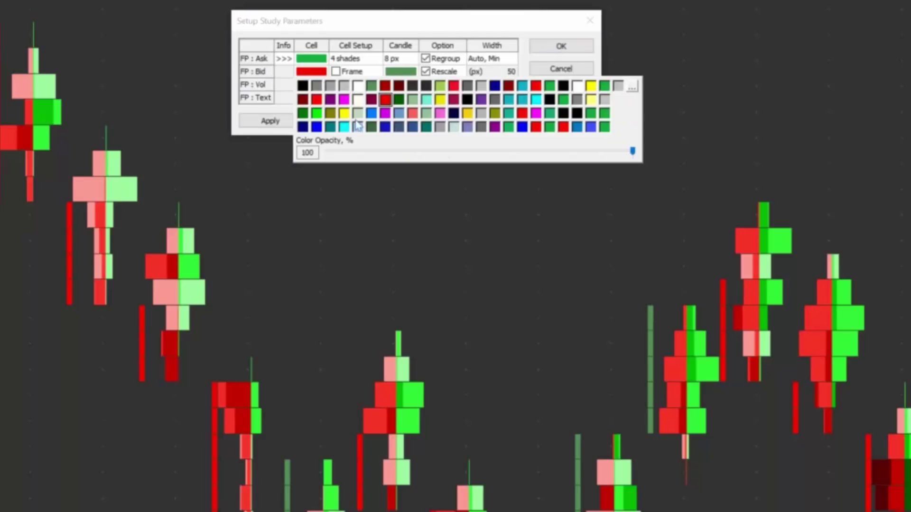
{"action": "left_click", "coordinate": [412, 113]}
{"action": "left_click", "coordinate": [269, 120]}
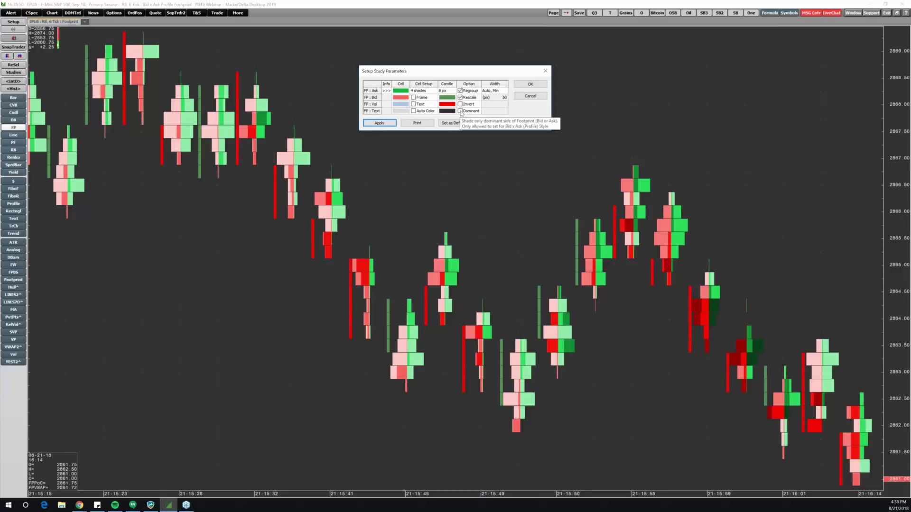
Try shading only the dominant side of the footprint, then turn that option back off and apply.
{"action": "left_click", "coordinate": [460, 111]}
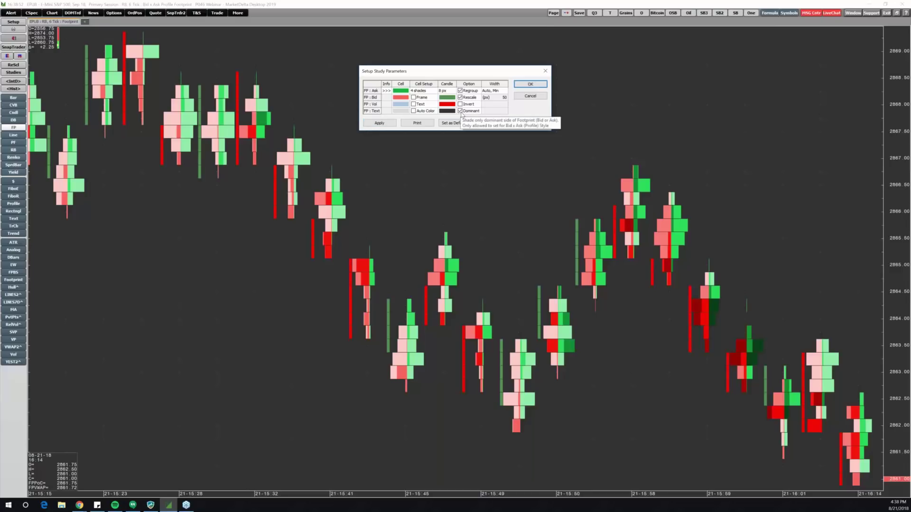
{"action": "left_click", "coordinate": [374, 124]}
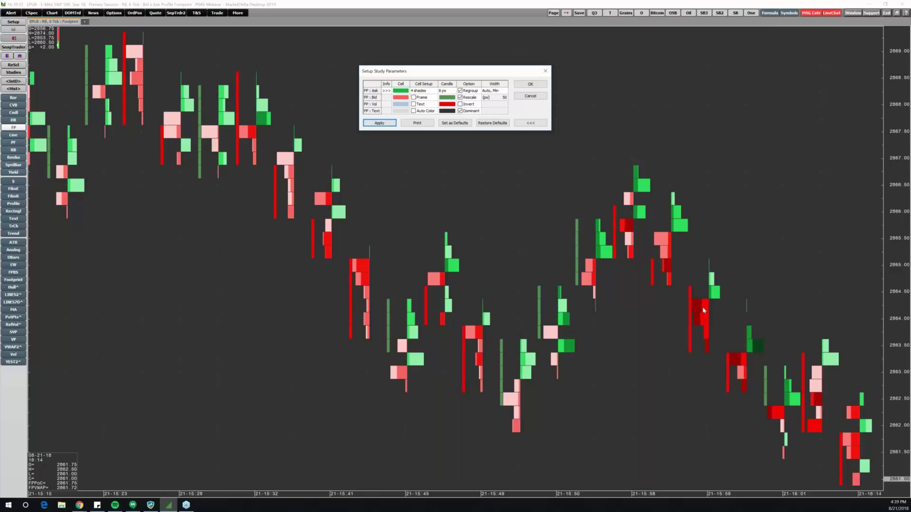
{"action": "left_click", "coordinate": [459, 111]}
{"action": "left_click", "coordinate": [389, 122]}
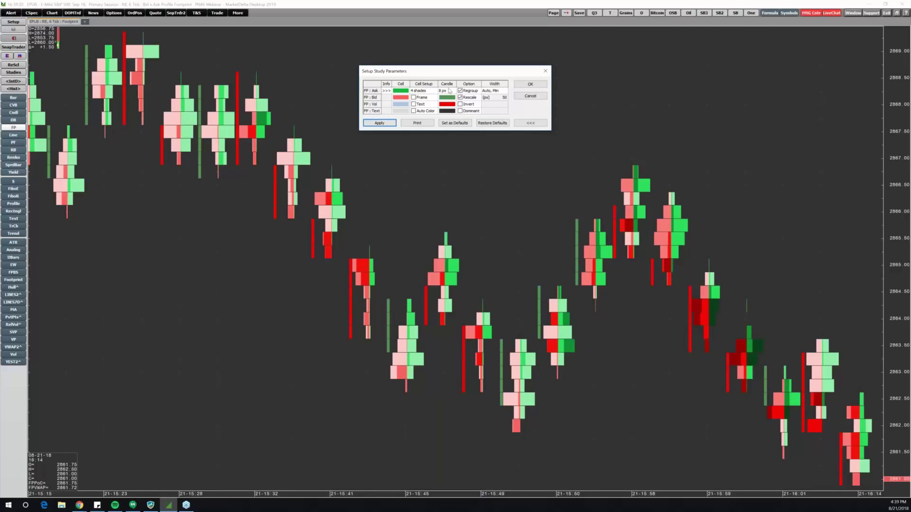
Leave the display settings and change the footprint's source type to Bar, applying the change.
{"action": "left_click", "coordinate": [531, 124]}
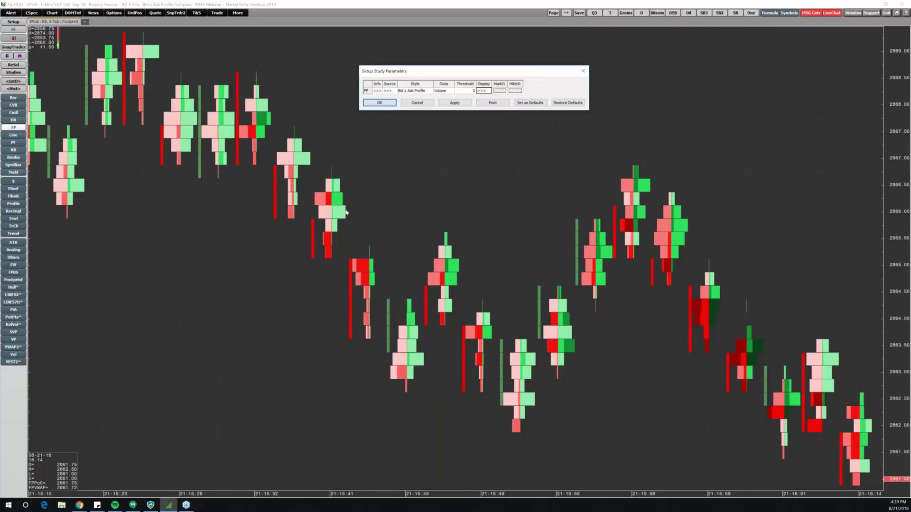
{"action": "left_click_drag", "start_coordinate": [420, 78], "coordinate": [413, 135]}
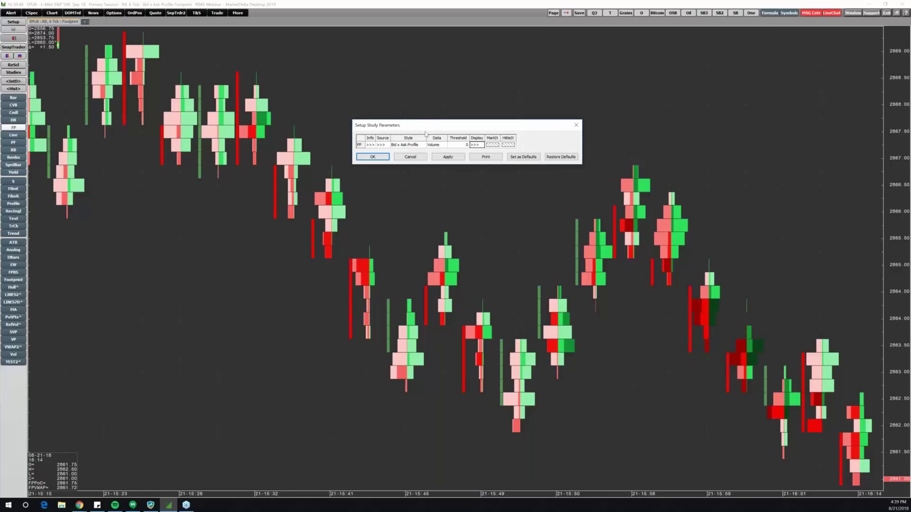
{"action": "left_click_drag", "start_coordinate": [431, 130], "coordinate": [445, 83]}
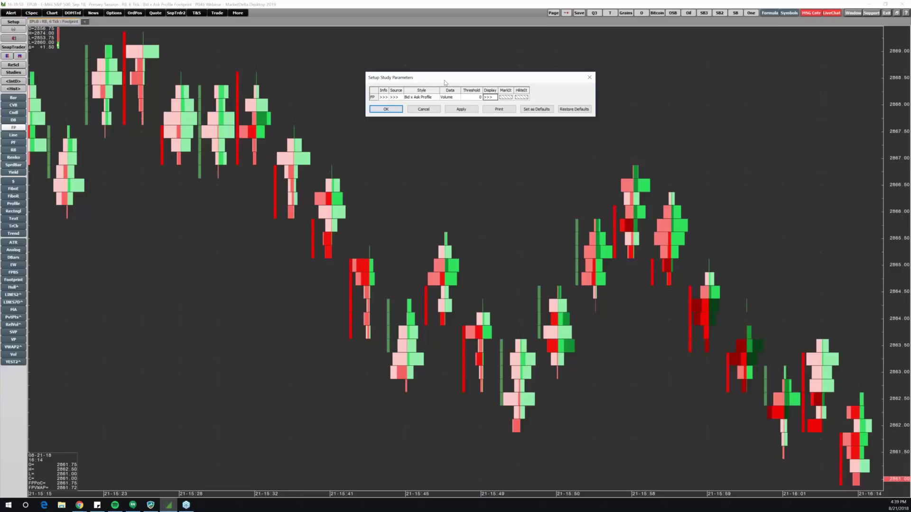
{"action": "left_click", "coordinate": [394, 98]}
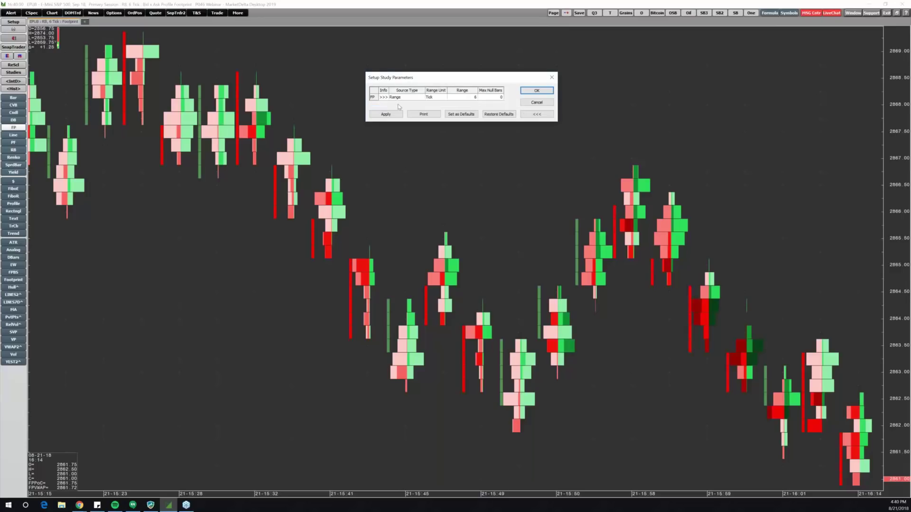
{"action": "left_click", "coordinate": [399, 99]}
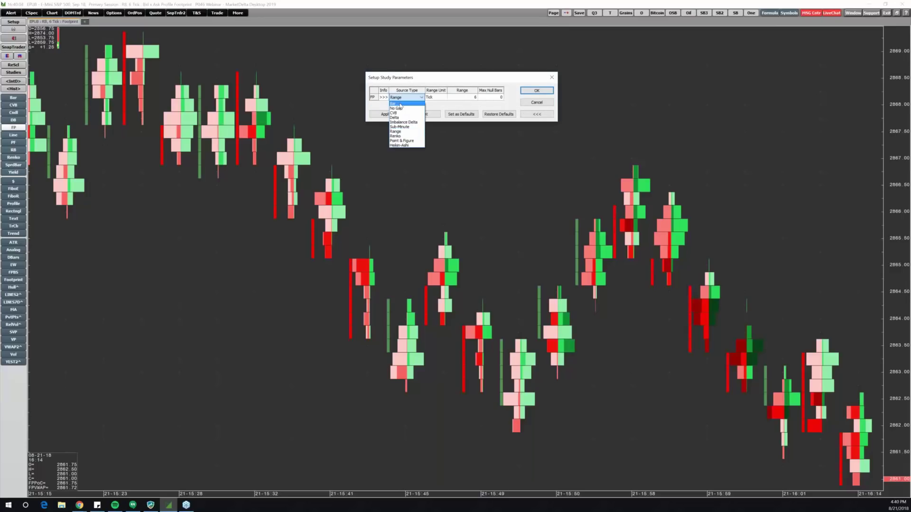
{"action": "left_click", "coordinate": [398, 104]}
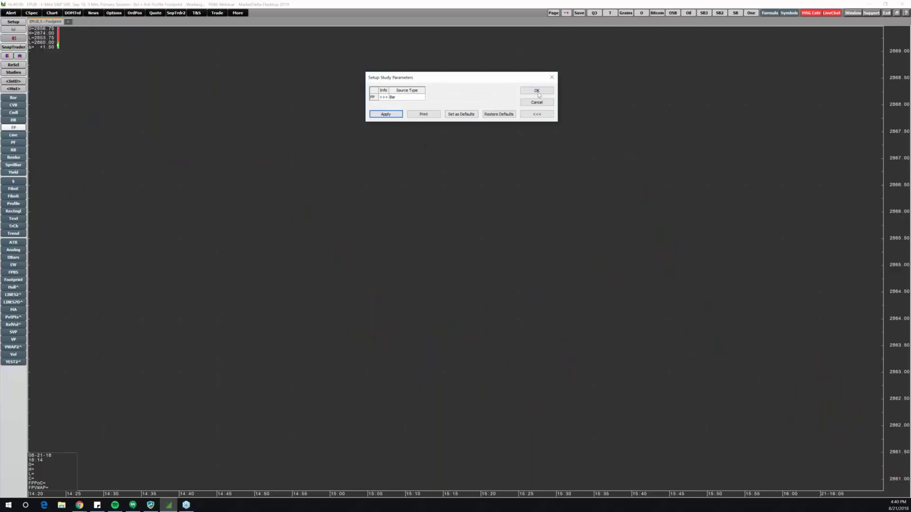
{"action": "key", "text": "Return"}
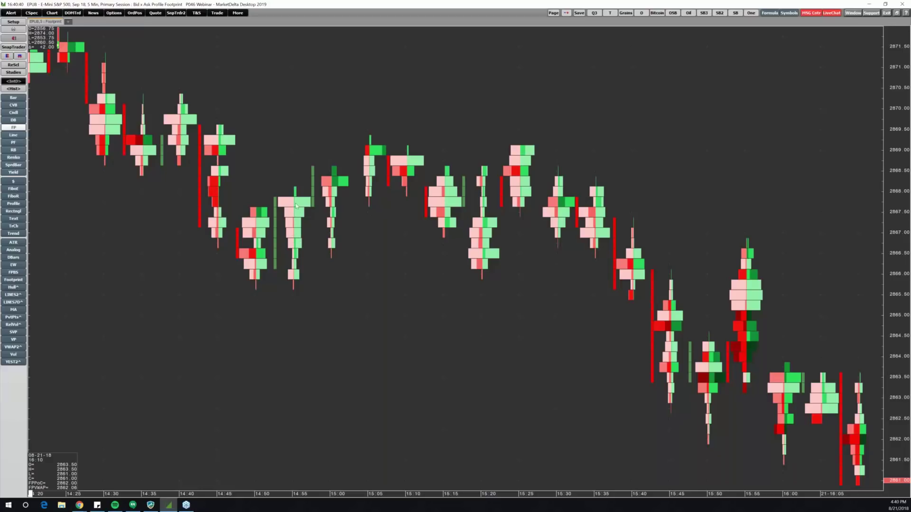
Add a second chart tab and load the crude oil symbol CLE in it.
{"action": "mouse_move", "coordinate": [293, 203]}
{"action": "mouse_move", "coordinate": [373, 161]}
{"action": "left_click", "coordinate": [68, 22]}
{"action": "type", "text": "CLE"}
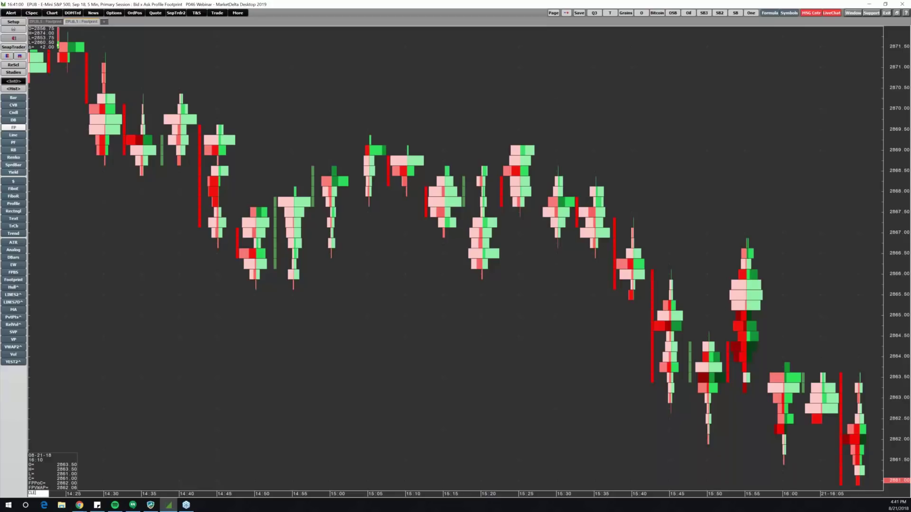
{"action": "key", "text": "Return"}
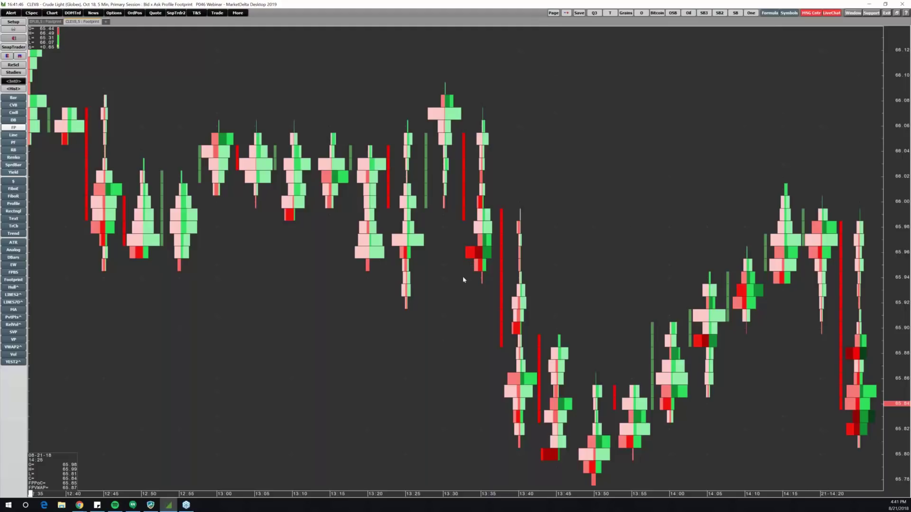
{"action": "left_click_drag", "start_coordinate": [371, 388], "coordinate": [397, 378]}
{"action": "left_click", "coordinate": [543, 453]}
{"action": "mouse_move", "coordinate": [548, 463]}
{"action": "mouse_move", "coordinate": [453, 111]}
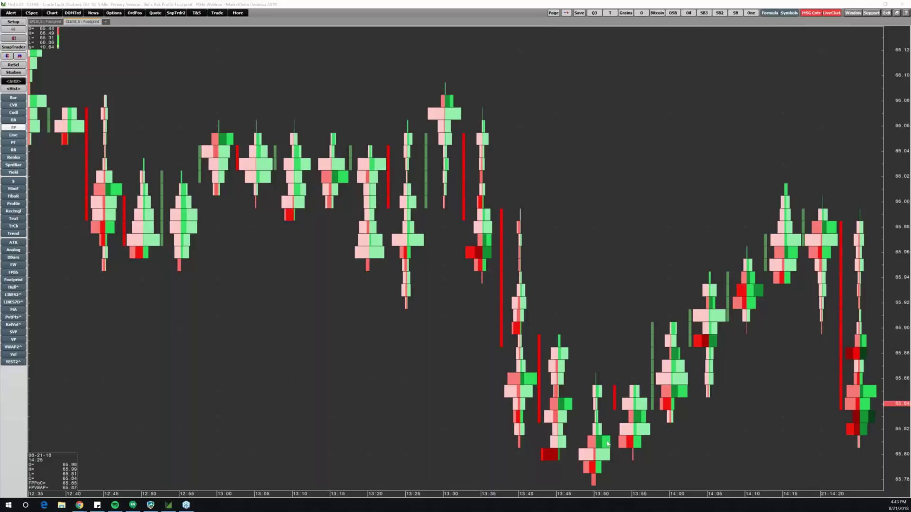
{"action": "mouse_move", "coordinate": [633, 422]}
{"action": "left_click", "coordinate": [225, 407]}
Return to the E-Mini S&P 500 chart and open its footprint's source settings.
{"action": "left_click", "coordinate": [45, 21]}
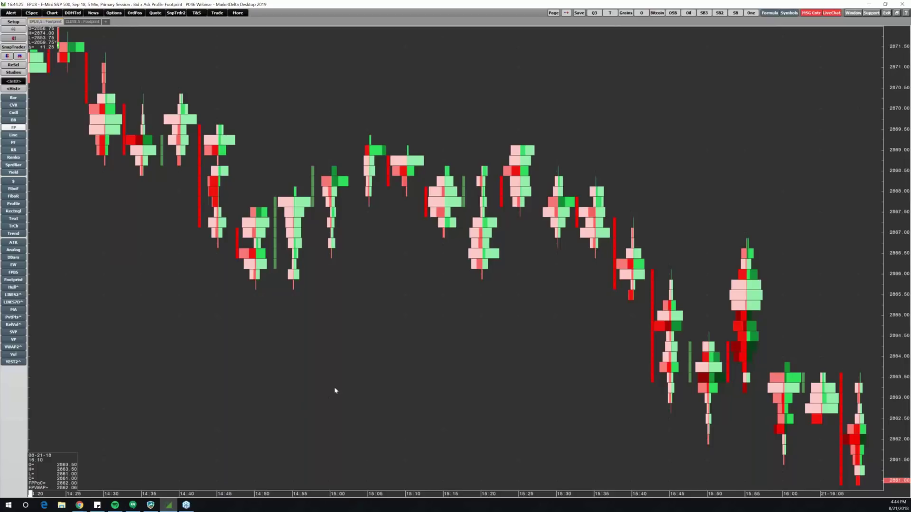
{"action": "right_click", "coordinate": [114, 132]}
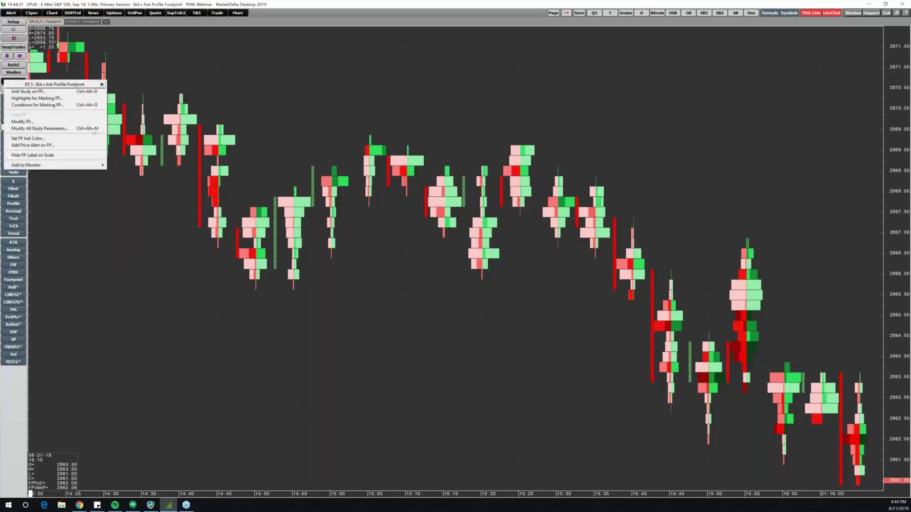
{"action": "left_click", "coordinate": [54, 122]}
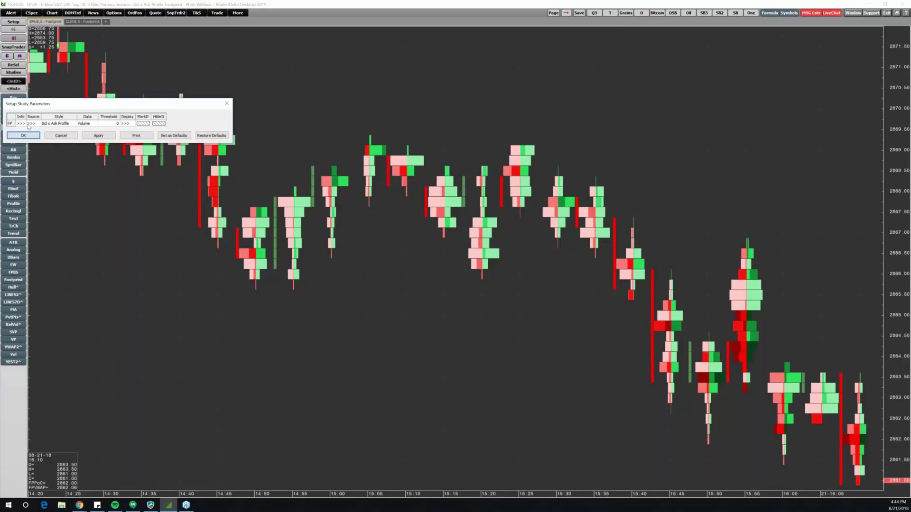
{"action": "left_click", "coordinate": [30, 124]}
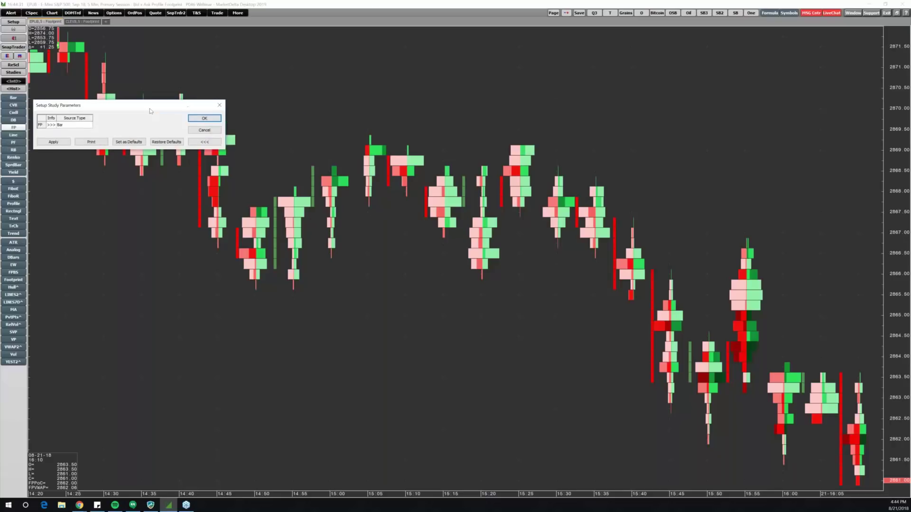
{"action": "left_click_drag", "start_coordinate": [150, 110], "coordinate": [317, 115]}
{"action": "left_click", "coordinate": [237, 129]}
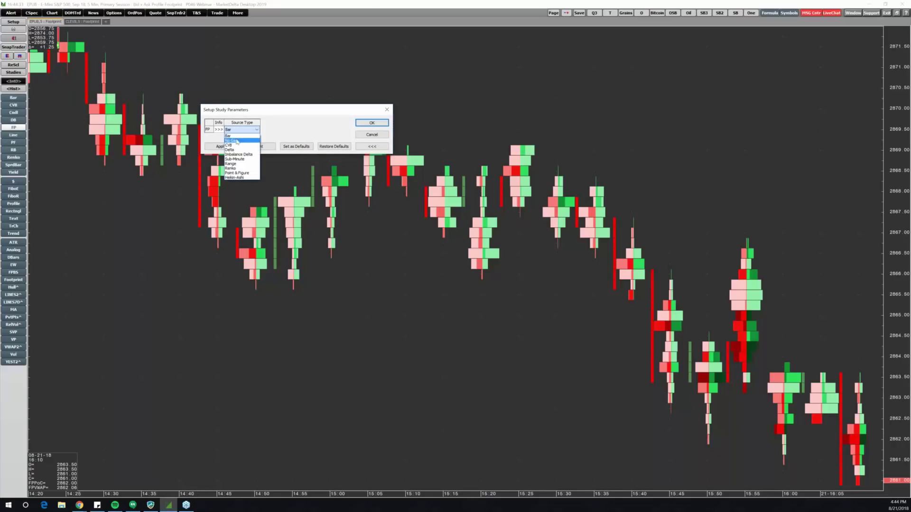
{"action": "left_click", "coordinate": [230, 168]}
{"action": "left_click", "coordinate": [295, 130]}
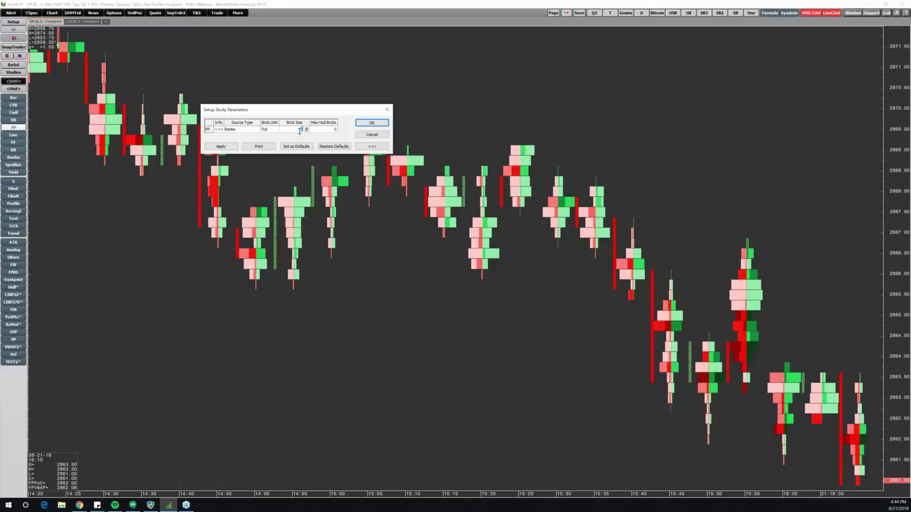
Set the footprint's source type to Point & Figure with a reversal of 4, and accept the settings.
{"action": "left_click", "coordinate": [239, 129]}
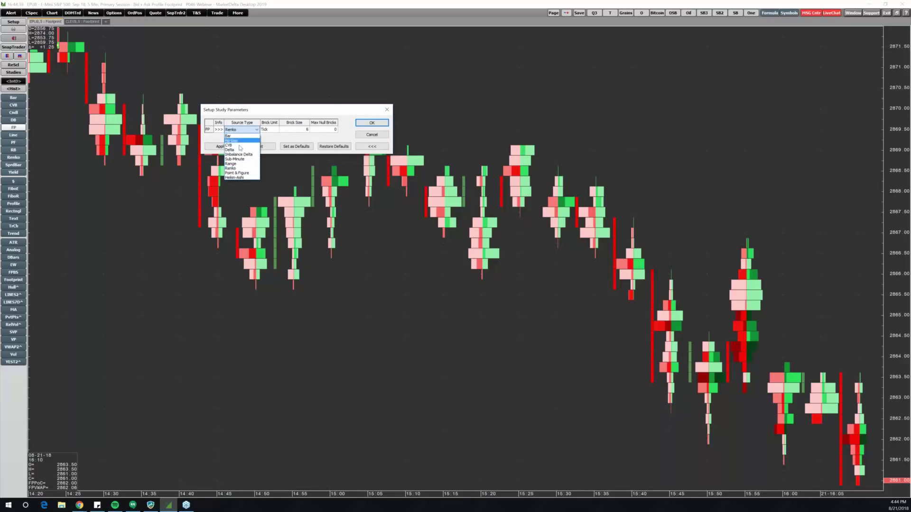
{"action": "key", "text": "Return"}
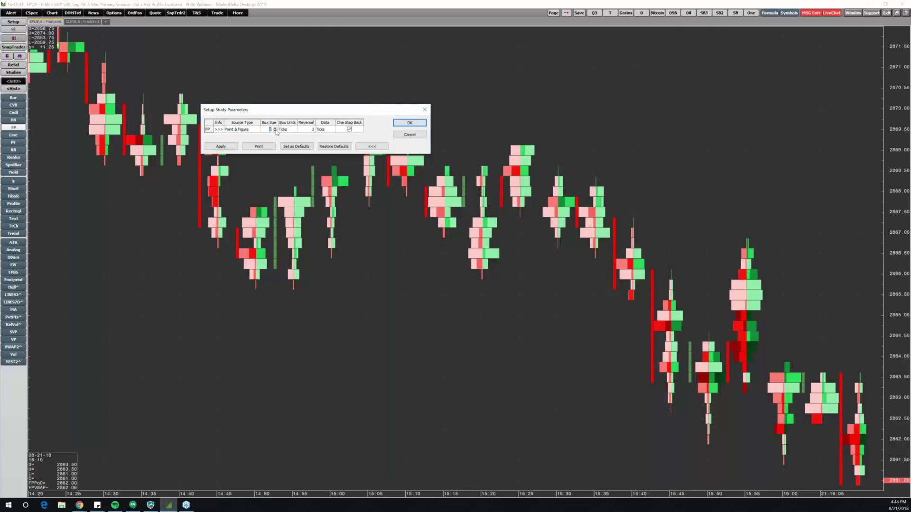
{"action": "left_click", "coordinate": [310, 130]}
{"action": "left_click", "coordinate": [311, 128]}
{"action": "left_click", "coordinate": [221, 146]}
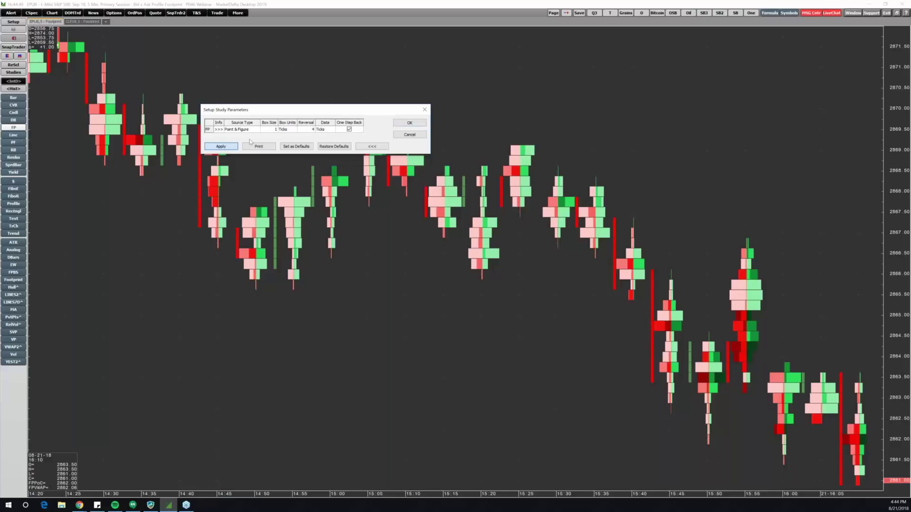
{"action": "left_click", "coordinate": [397, 125]}
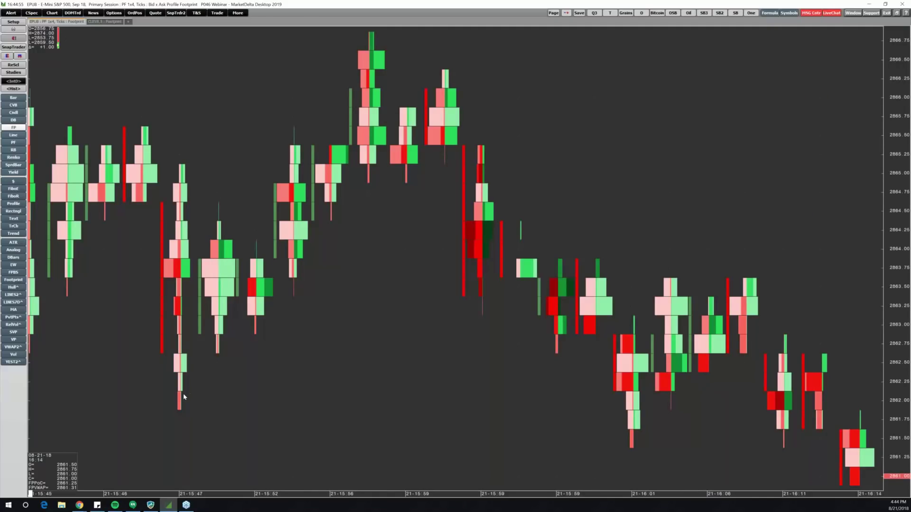
Try 15 as the Point & Figure chart's interval, then set it to 8 for a 1x8 tick footprint.
{"action": "left_click", "coordinate": [229, 290]}
{"action": "type", "text": "15"}
{"action": "key", "text": "Return"}
{"action": "type", "text": "8"}
{"action": "key", "text": "Return"}
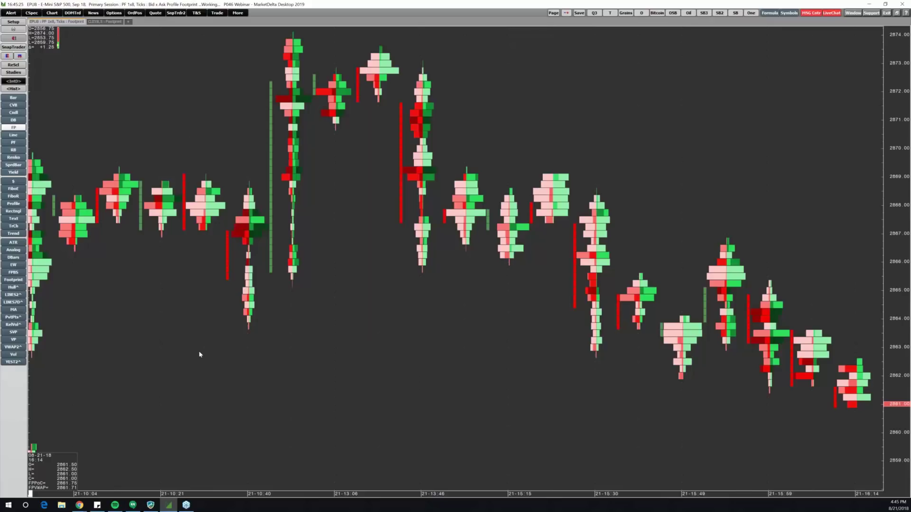
Set the footprint's cell setup to Fixed Color, apply it, and close the display settings.
{"action": "scroll", "coordinate": [199, 355], "scroll_direction": "up", "scroll_amount": 5}
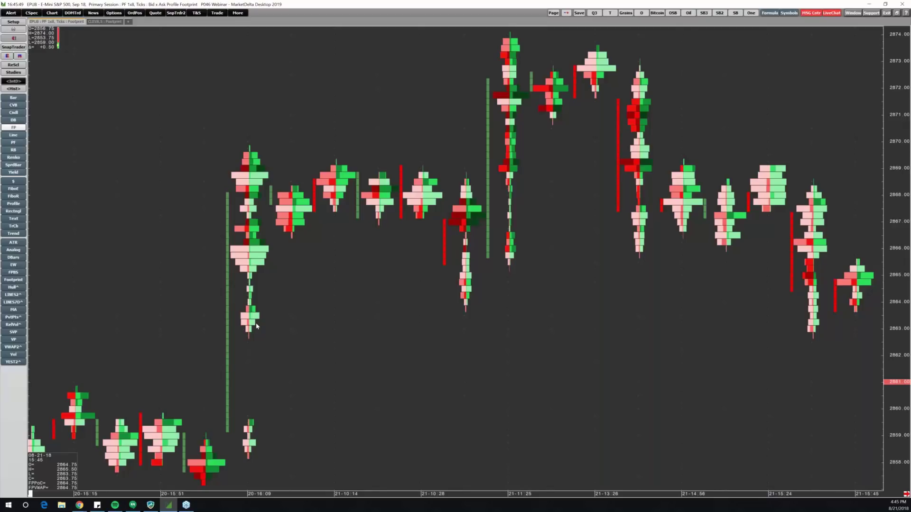
{"action": "mouse_move", "coordinate": [255, 325]}
{"action": "mouse_move", "coordinate": [257, 250]}
{"action": "right_click", "coordinate": [256, 258]}
{"action": "left_click", "coordinate": [225, 254]}
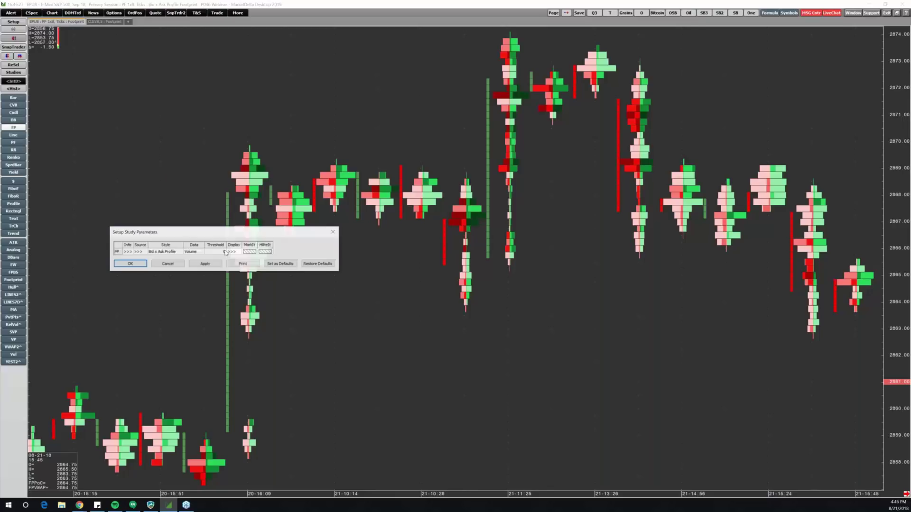
{"action": "left_click", "coordinate": [234, 252]}
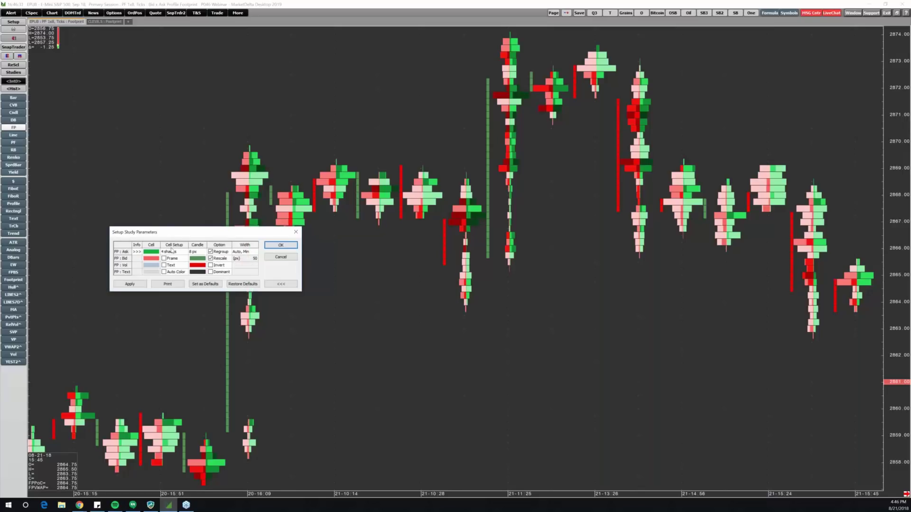
{"action": "left_click", "coordinate": [174, 252]}
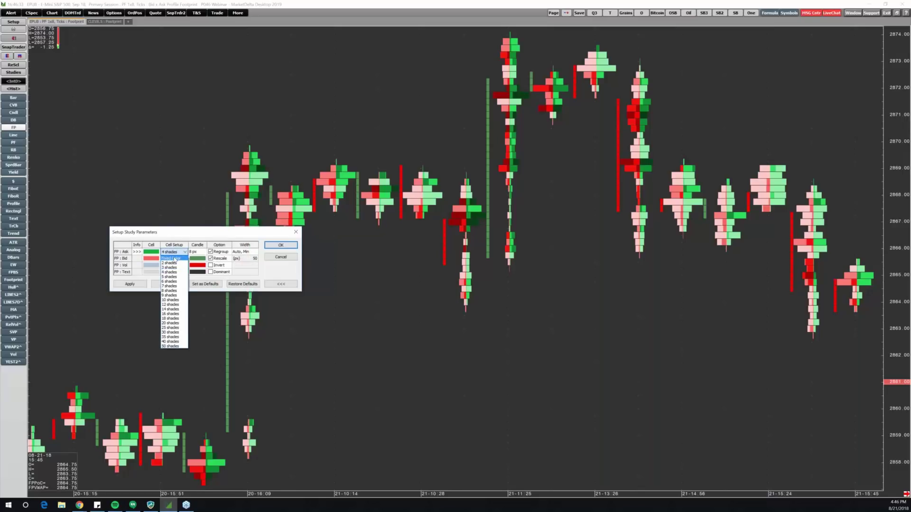
{"action": "left_click", "coordinate": [170, 259]}
{"action": "left_click", "coordinate": [136, 285]}
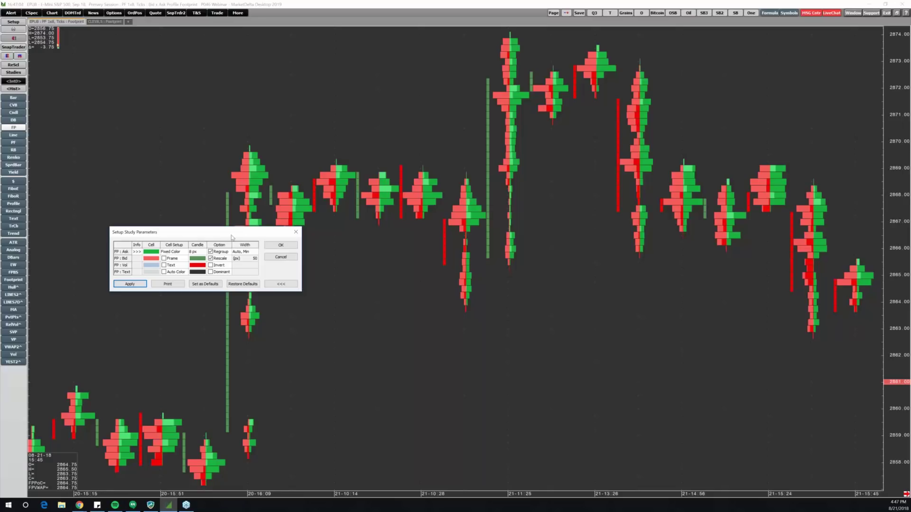
{"action": "left_click_drag", "start_coordinate": [231, 235], "coordinate": [567, 342]}
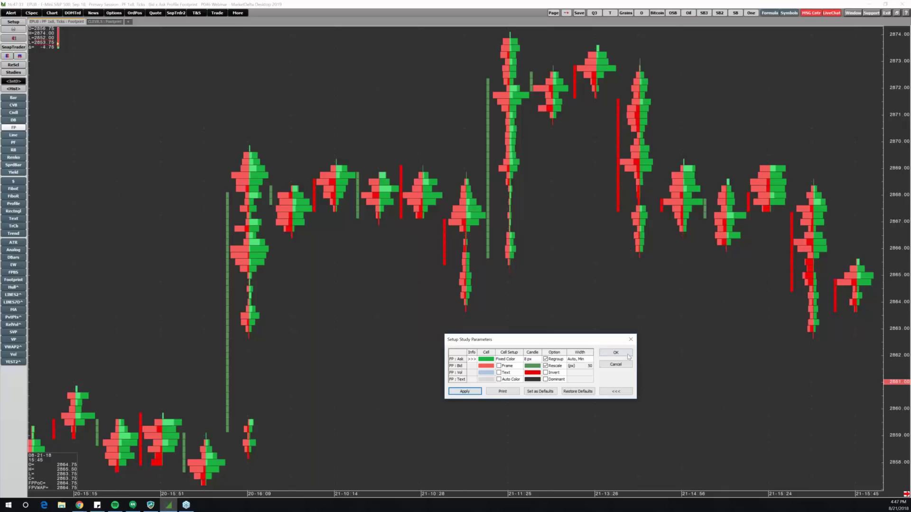
{"action": "left_click", "coordinate": [616, 366]}
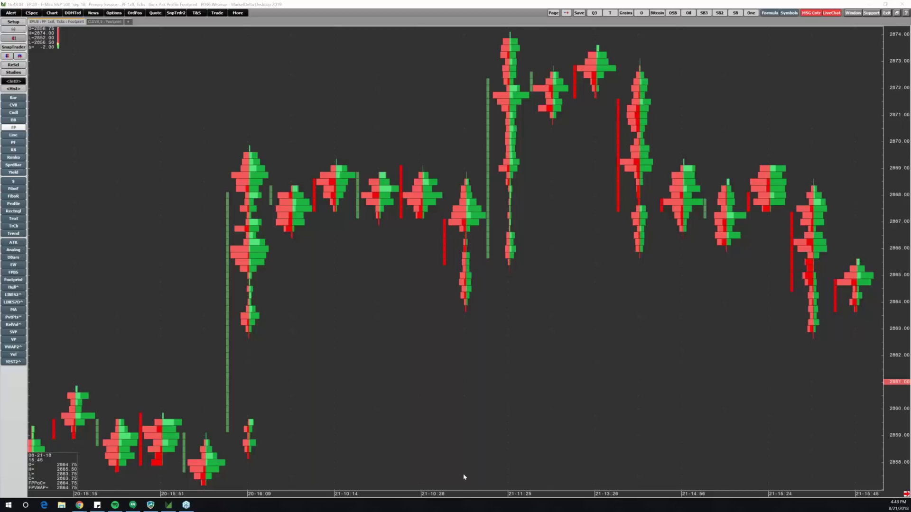
Restore the E-Mini S&P 500 footprint window from full size and shrink it to uncover the other charts.
{"action": "left_click", "coordinate": [896, 12]}
{"action": "left_click_drag", "start_coordinate": [806, 41], "coordinate": [744, 86]}
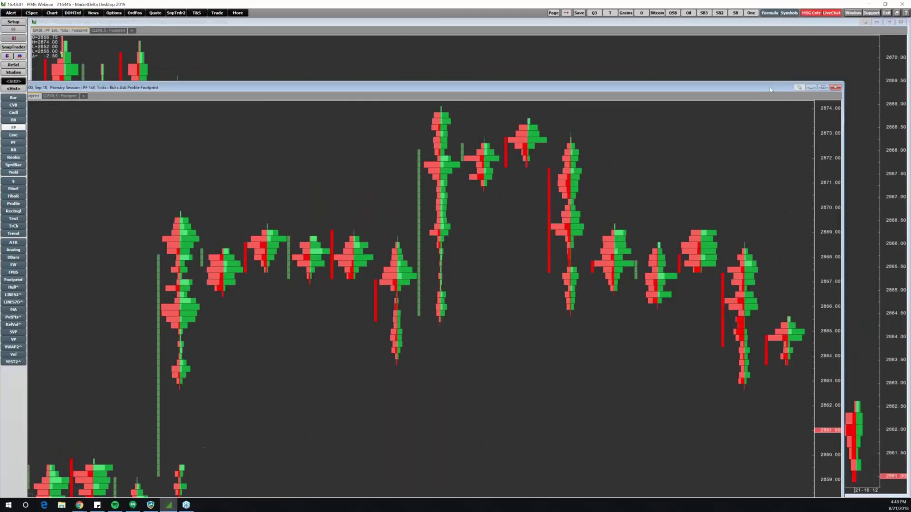
{"action": "left_click", "coordinate": [828, 86]}
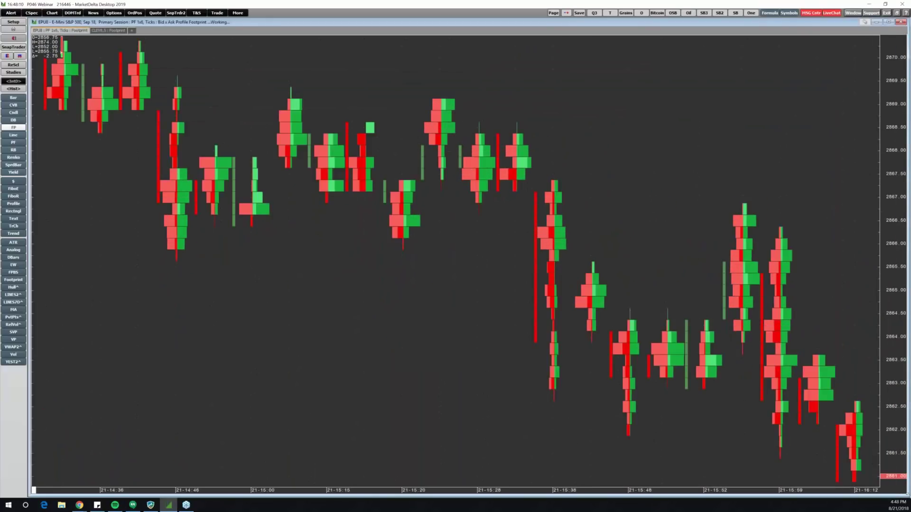
{"action": "left_click", "coordinate": [889, 21]}
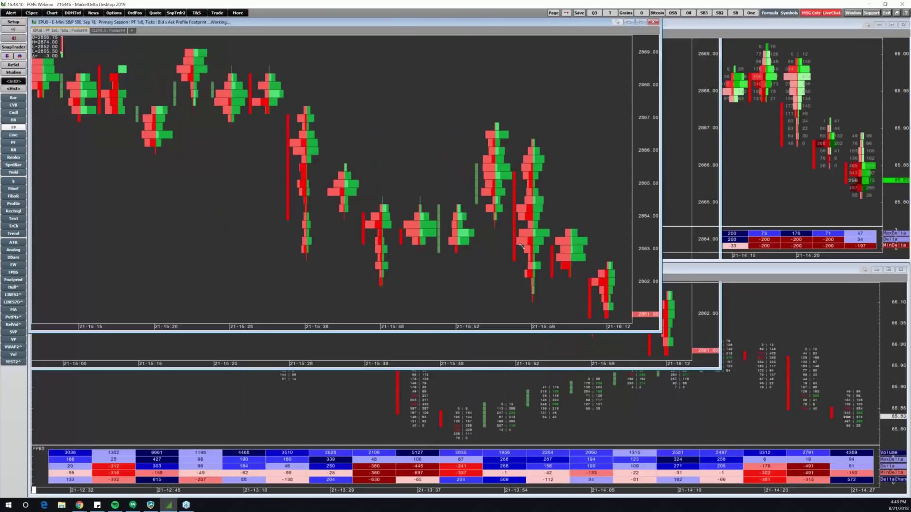
{"action": "left_click_drag", "start_coordinate": [661, 332], "coordinate": [485, 264]}
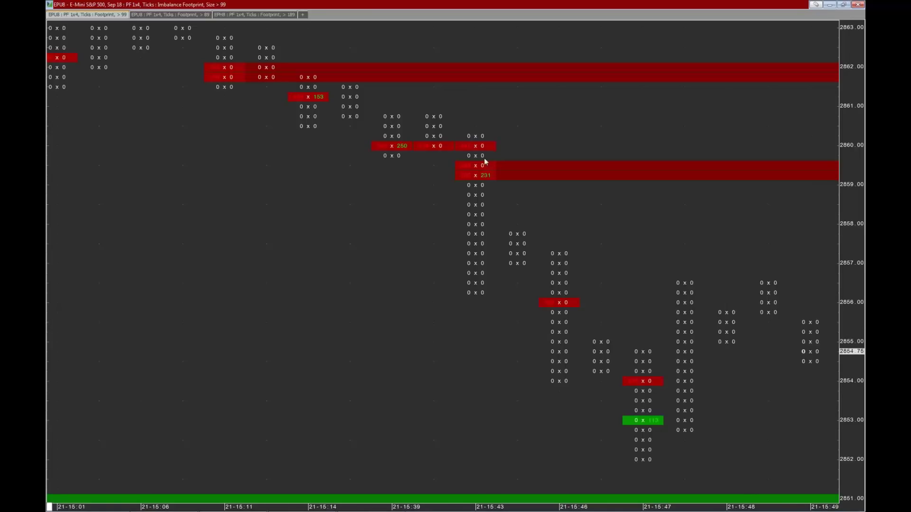
Examine the extended buy and sell imbalance zones in the E-Mini S&P 500 size-over-99 footprint, going back to about 10:15.
{"action": "mouse_move", "coordinate": [468, 164]}
{"action": "left_click_drag", "start_coordinate": [515, 295], "coordinate": [516, 220]}
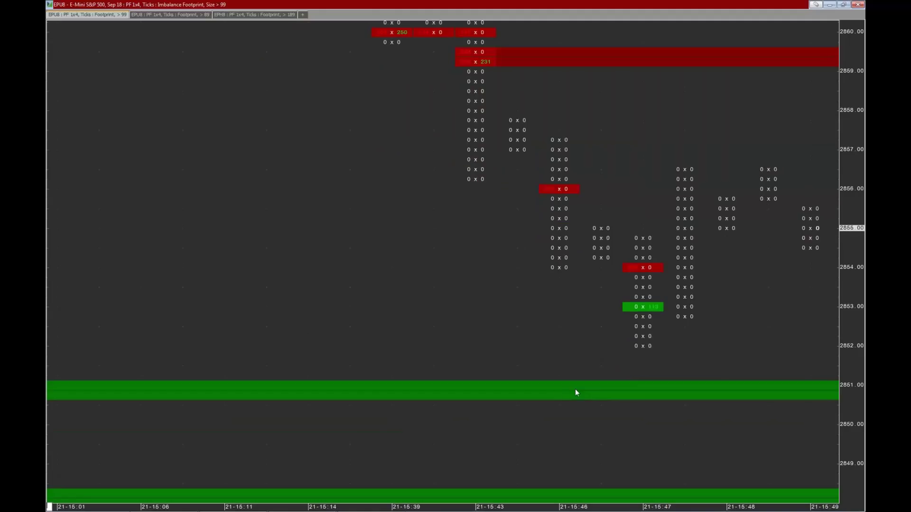
{"action": "mouse_move", "coordinate": [556, 397]}
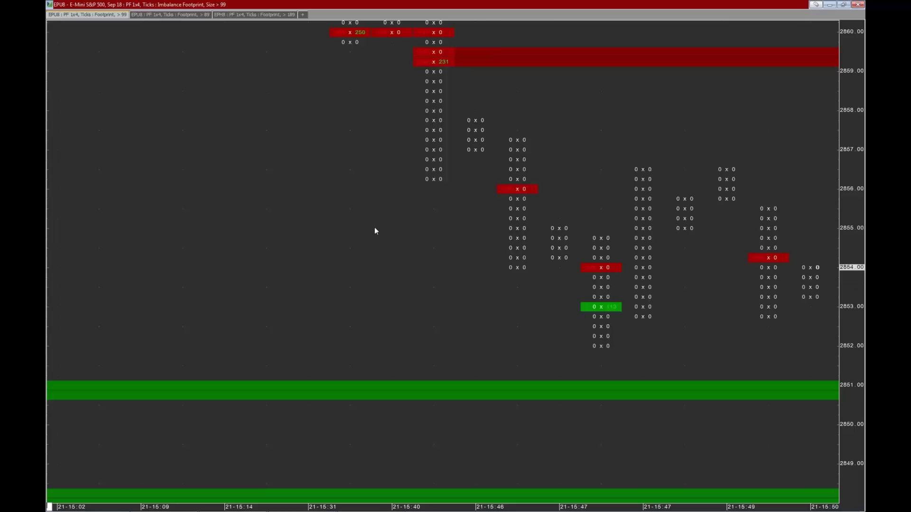
{"action": "left_click_drag", "start_coordinate": [375, 150], "coordinate": [396, 298]}
{"action": "scroll", "coordinate": [396, 278], "scroll_direction": "up", "scroll_amount": 5}
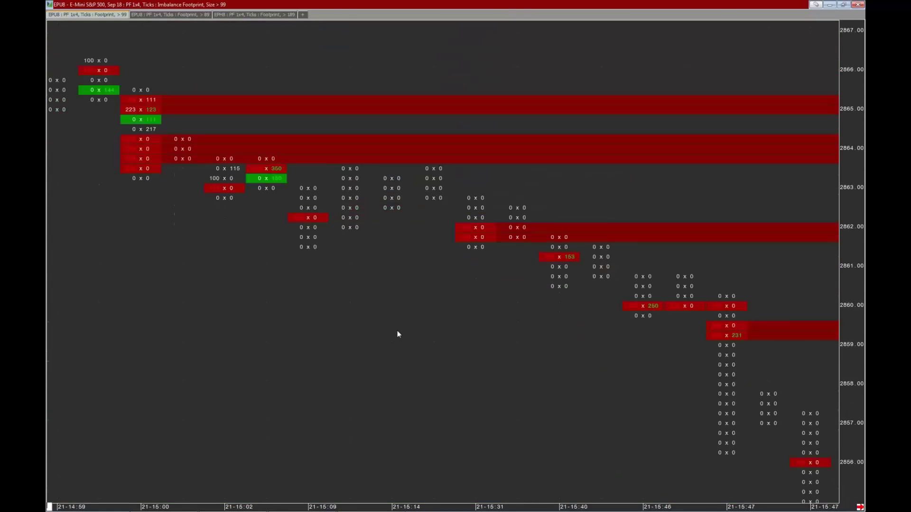
{"action": "scroll", "coordinate": [397, 278], "scroll_direction": "up", "scroll_amount": 2}
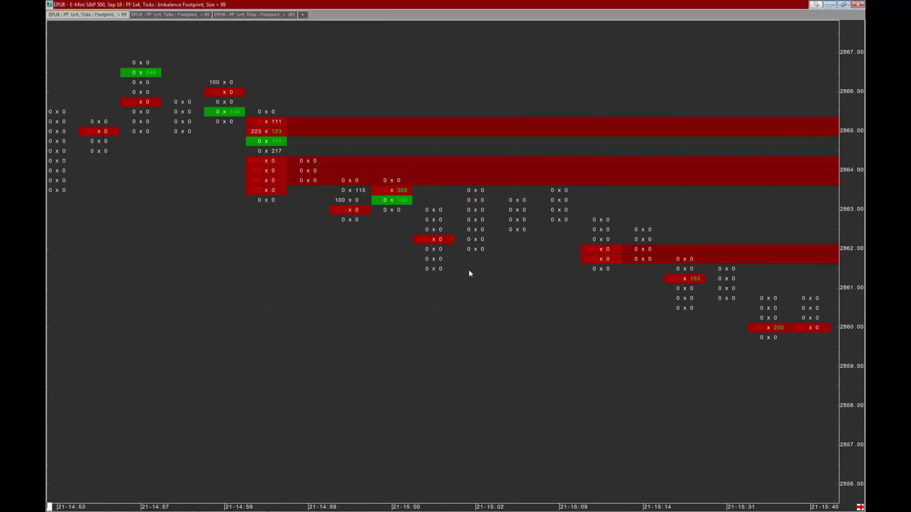
{"action": "scroll", "coordinate": [461, 374], "scroll_direction": "left", "scroll_amount": 10}
{"action": "scroll", "coordinate": [203, 382], "scroll_direction": "left", "scroll_amount": 15}
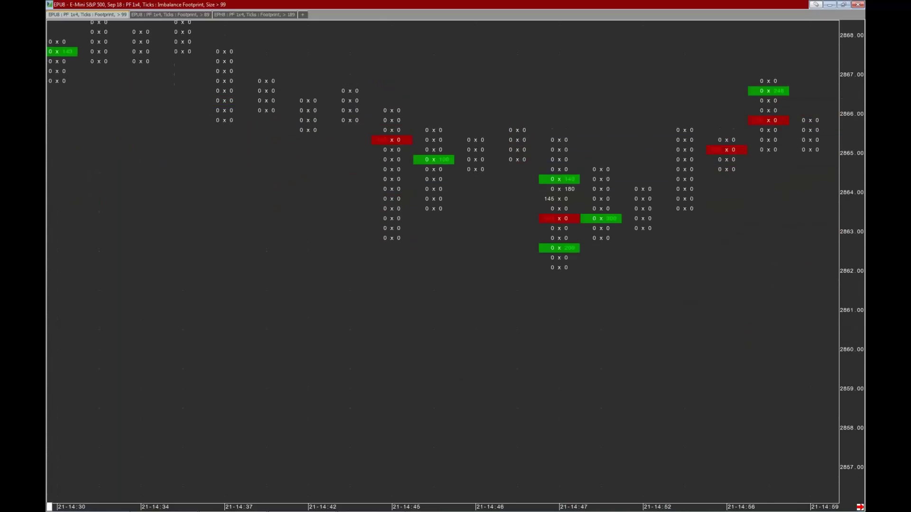
{"action": "scroll", "coordinate": [158, 371], "scroll_direction": "left", "scroll_amount": 20}
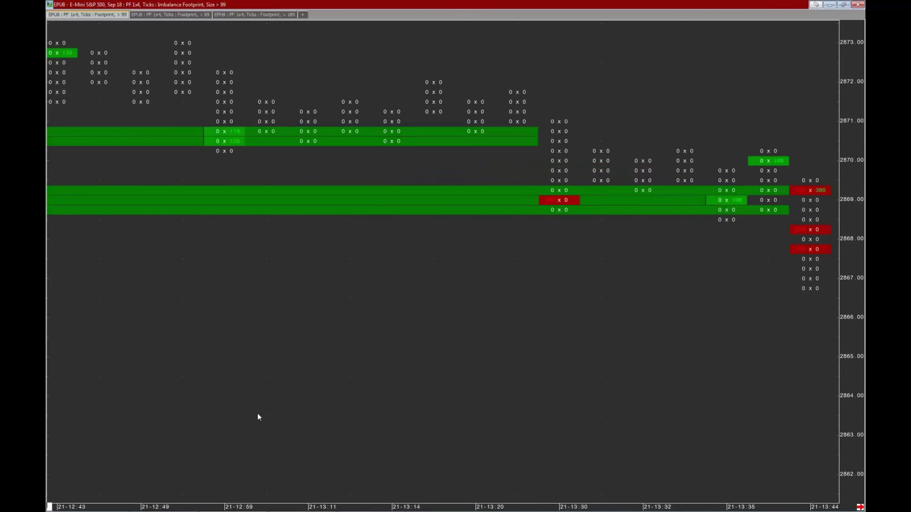
{"action": "scroll", "coordinate": [227, 401], "scroll_direction": "left", "scroll_amount": 15}
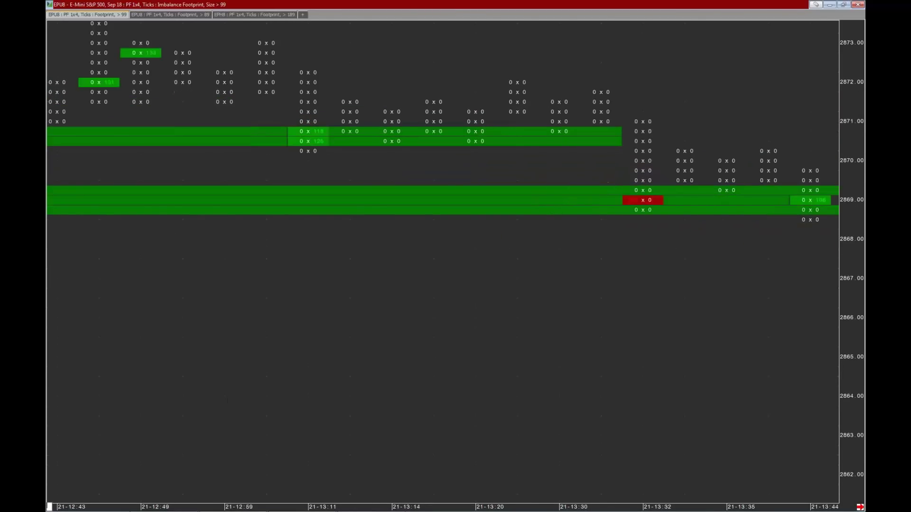
{"action": "scroll", "coordinate": [494, 404], "scroll_direction": "left", "scroll_amount": 2}
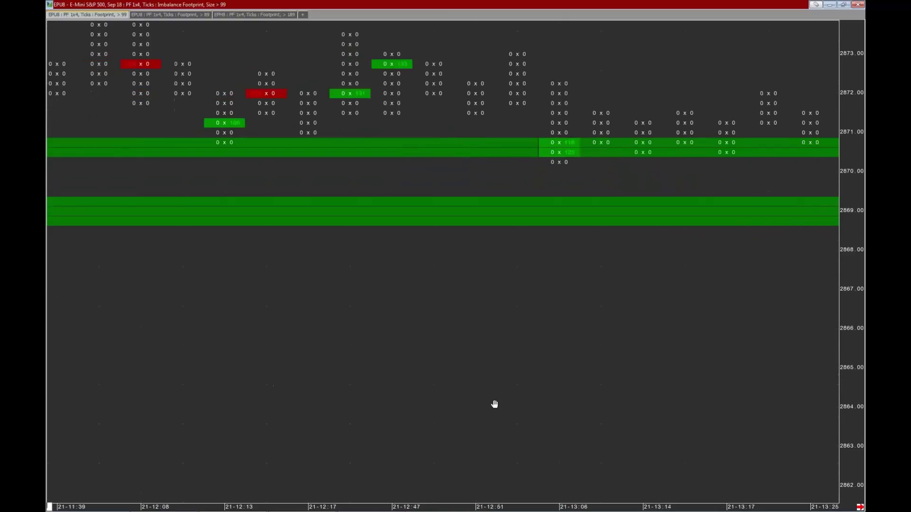
{"action": "scroll", "coordinate": [495, 404], "scroll_direction": "left", "scroll_amount": 15}
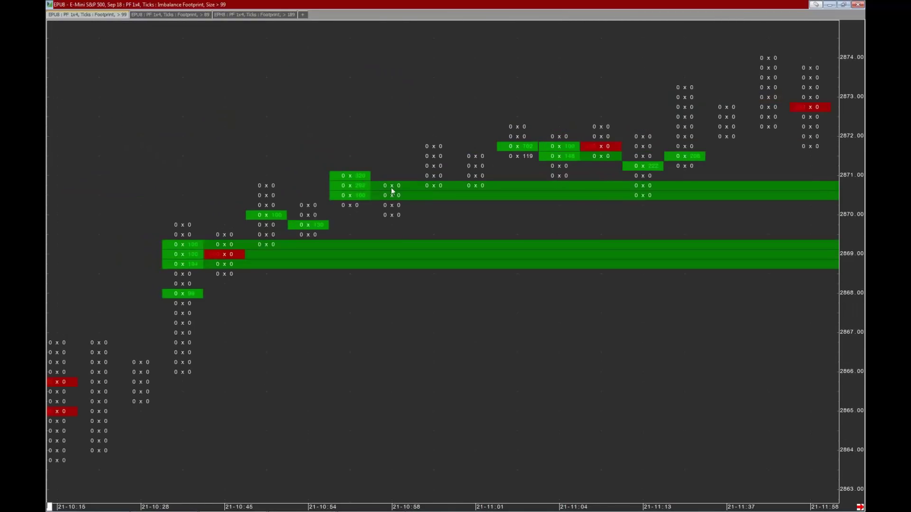
{"action": "left_click_drag", "start_coordinate": [491, 188], "coordinate": [197, 223]}
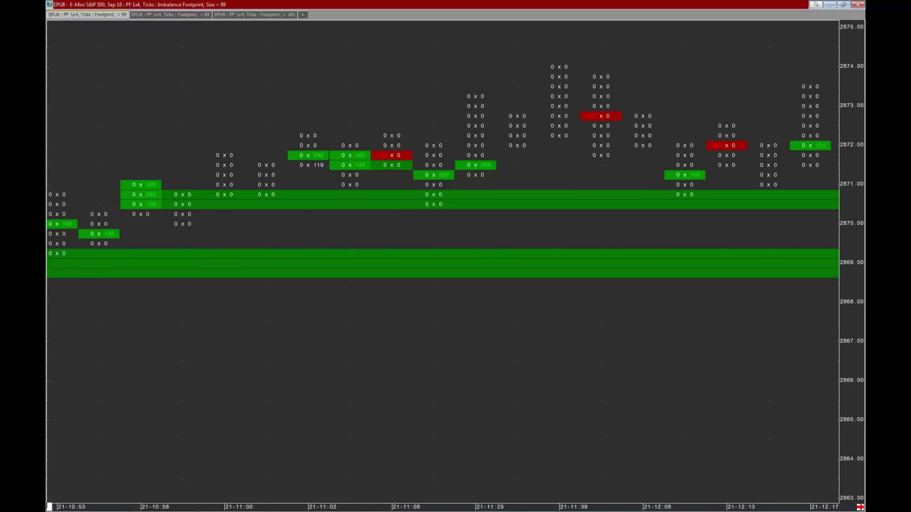
Sketch a freehand price path bouncing along the green zone near 2870.50, underline that zone, and clear the markings.
{"action": "left_click", "coordinate": [50, 507]}
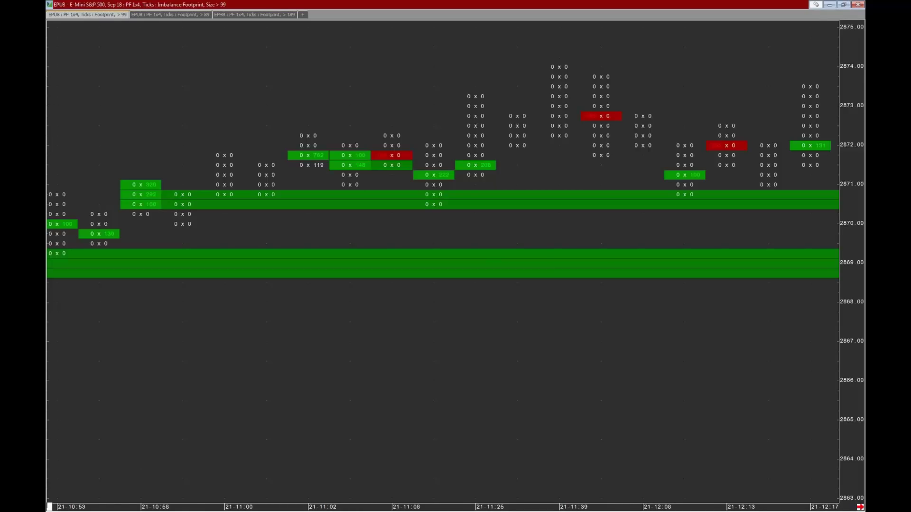
{"action": "mouse_move", "coordinate": [173, 235]}
{"action": "left_mouse_down"}
{"action": "mouse_move", "coordinate": [263, 192]}
{"action": "mouse_move", "coordinate": [293, 143]}
{"action": "mouse_move", "coordinate": [375, 148]}
{"action": "mouse_move", "coordinate": [428, 174]}
{"action": "mouse_move", "coordinate": [527, 102]}
{"action": "mouse_move", "coordinate": [627, 156]}
{"action": "mouse_move", "coordinate": [783, 103]}
{"action": "left_mouse_up"}
{"action": "left_click_drag", "start_coordinate": [557, 199], "coordinate": [629, 199]}
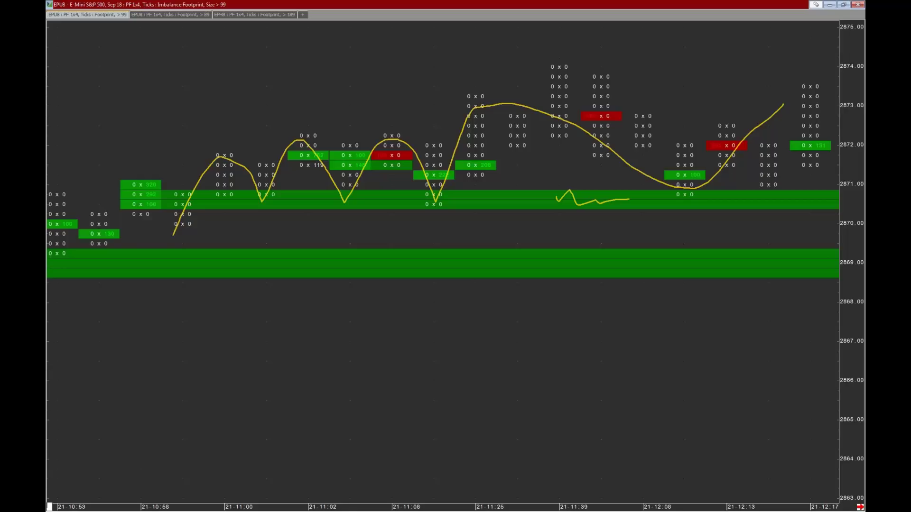
{"action": "key", "text": "e"}
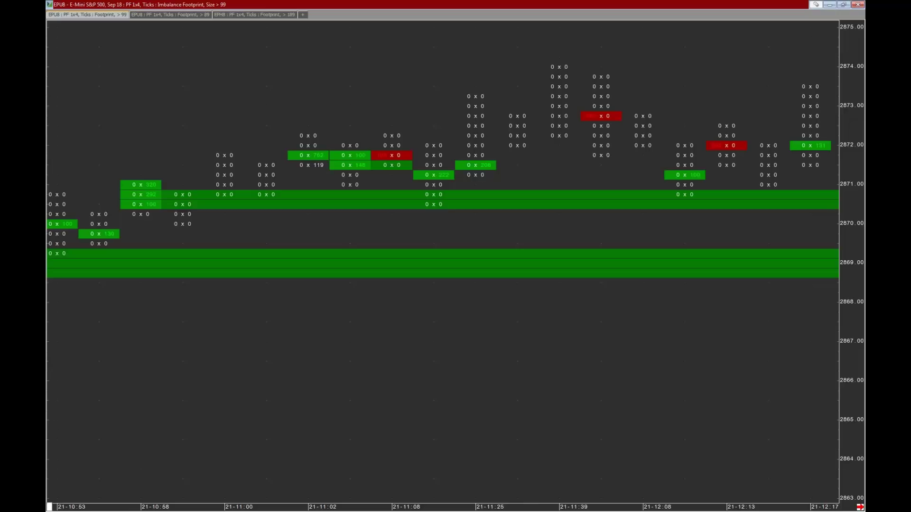
Examine the earlier green buy imbalance zone near 2866 in the bars back to about 09:08.
{"action": "scroll", "coordinate": [435, 300], "scroll_direction": "up", "scroll_amount": 3}
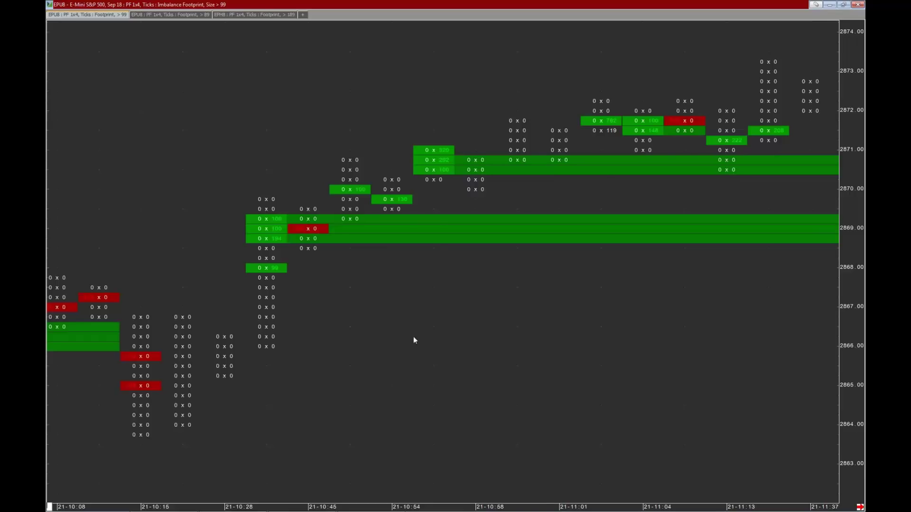
{"action": "scroll", "coordinate": [414, 337], "scroll_direction": "up", "scroll_amount": 3}
{"action": "scroll", "coordinate": [342, 238], "scroll_direction": "up", "scroll_amount": 3}
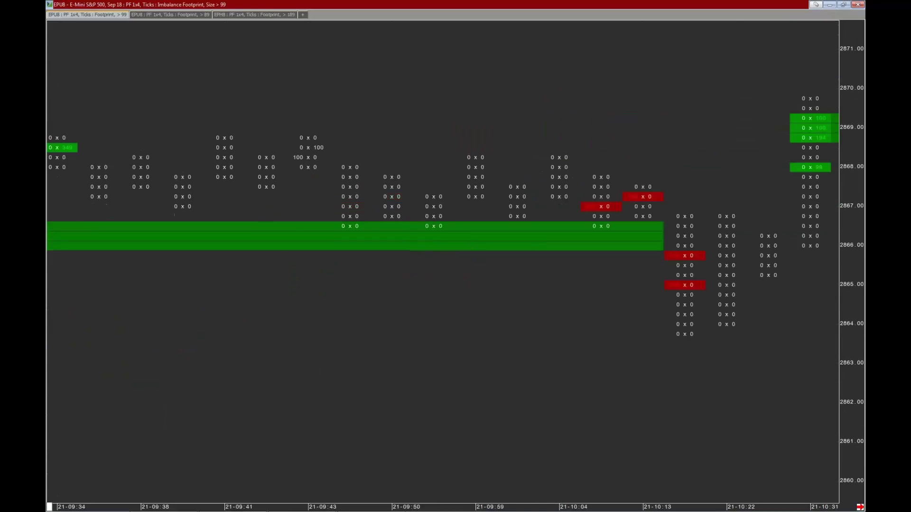
{"action": "scroll", "coordinate": [325, 336], "scroll_direction": "up", "scroll_amount": 5}
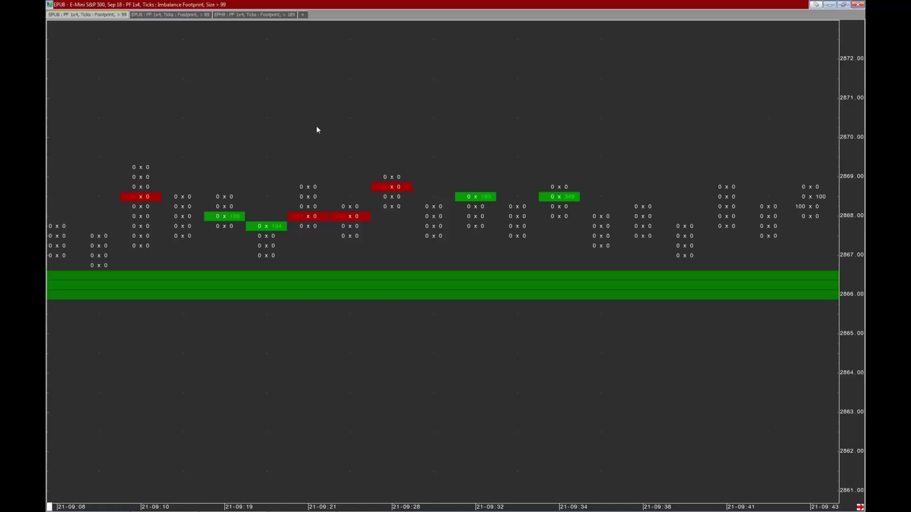
Open the price highlight settings from the study parameters of the E-Mini S&P 500 imbalance footprint.
{"action": "right_click", "coordinate": [430, 221]}
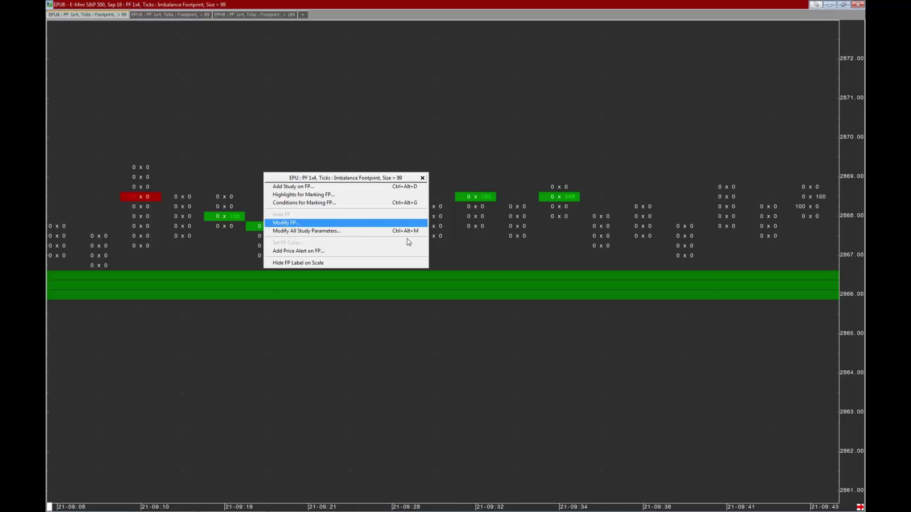
{"action": "left_click", "coordinate": [458, 321]}
{"action": "right_click", "coordinate": [429, 222]}
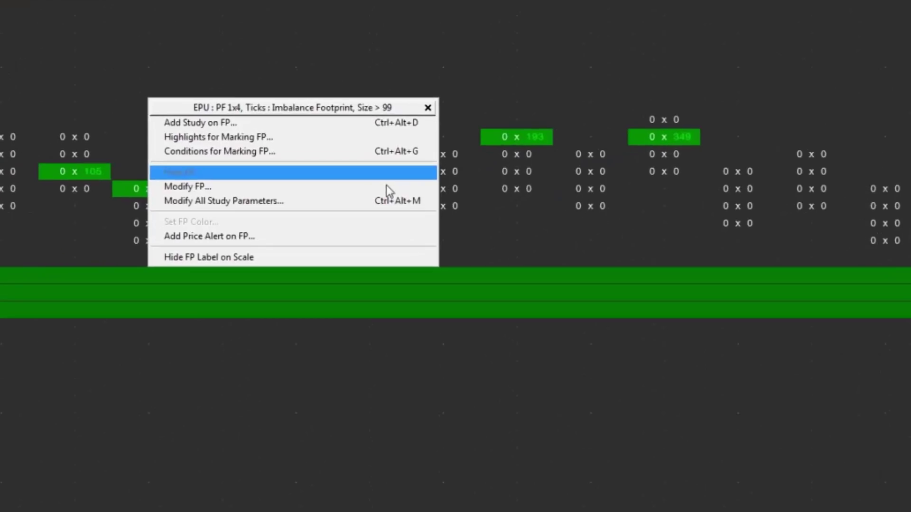
{"action": "left_click", "coordinate": [255, 200]}
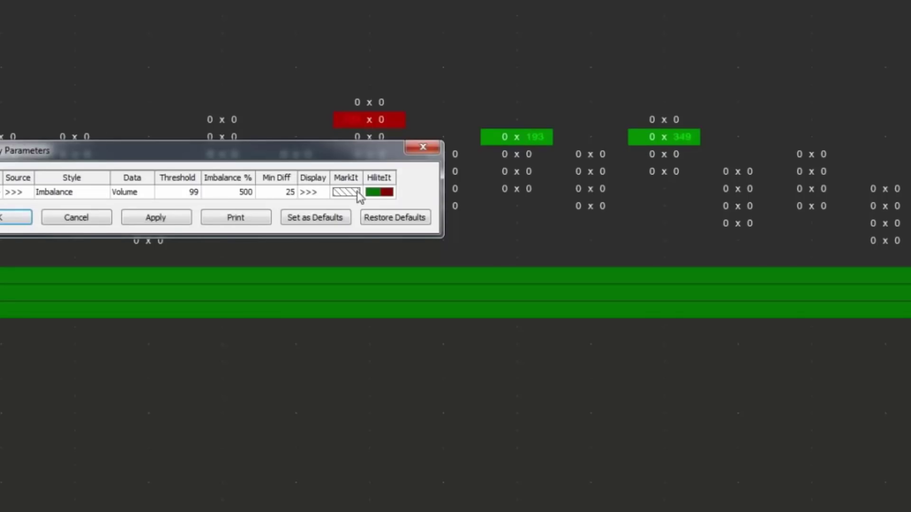
{"action": "left_click", "coordinate": [374, 193]}
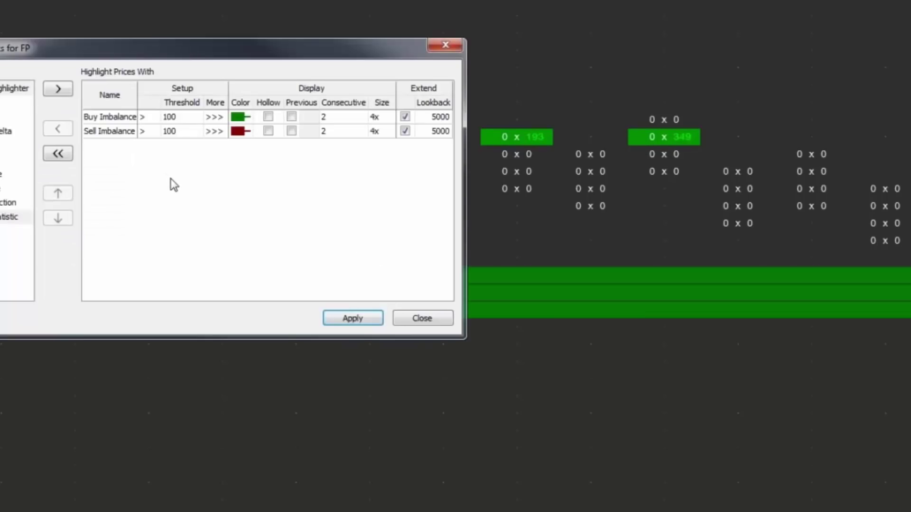
Review the Consecutive options for the Buy Imbalance highlight, and close the highlight and study parameter settings.
{"action": "left_click_drag", "start_coordinate": [308, 56], "coordinate": [385, 209]}
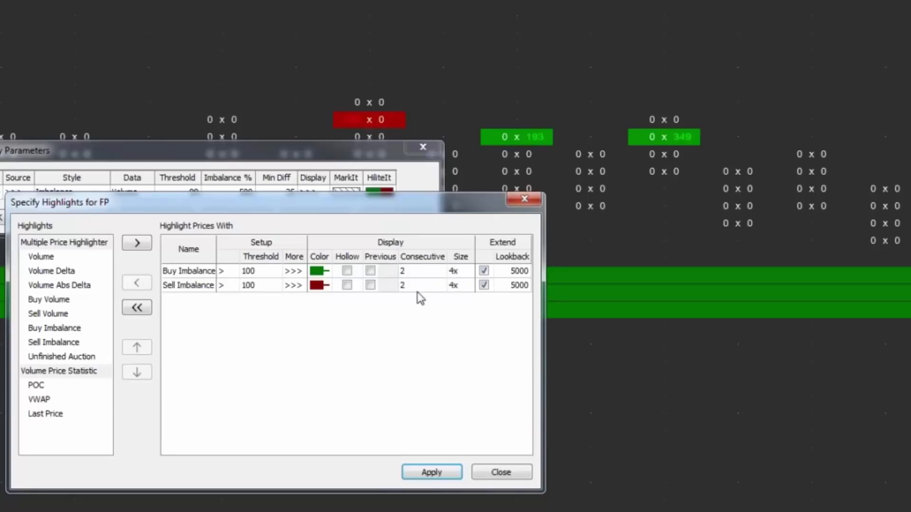
{"action": "left_click", "coordinate": [438, 273]}
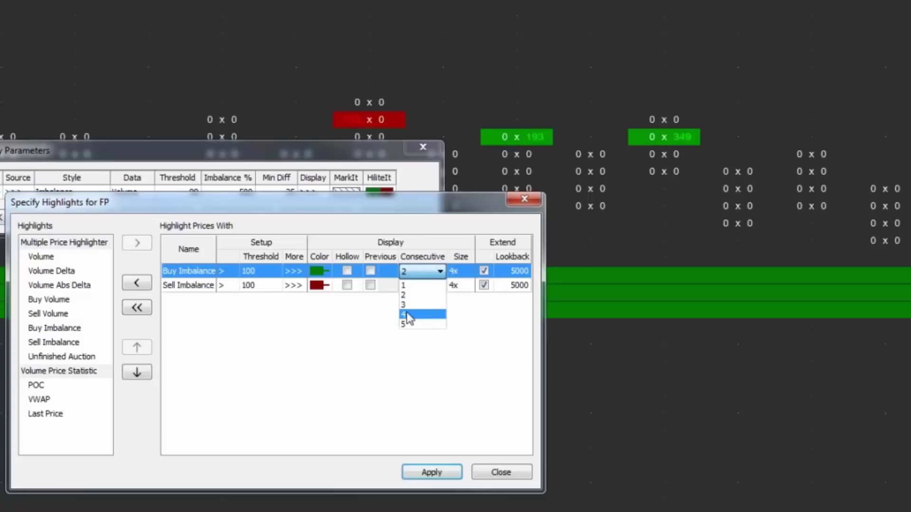
{"action": "left_click", "coordinate": [438, 272]}
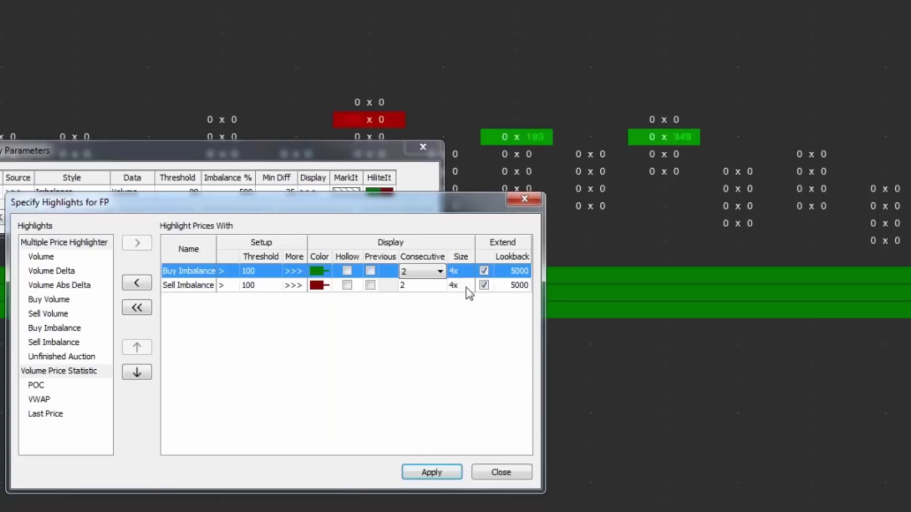
{"action": "left_click", "coordinate": [524, 199]}
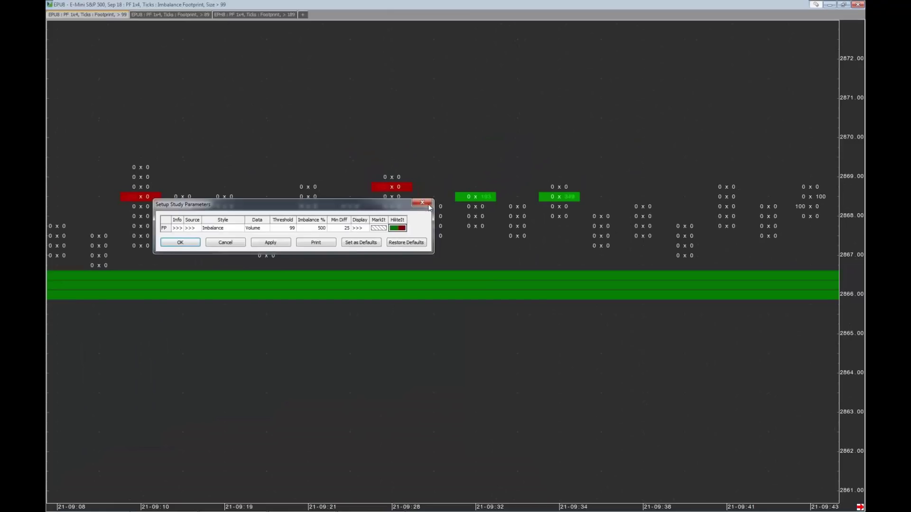
{"action": "left_click", "coordinate": [422, 203]}
Restore the size-over-99 footprint window from full size and place it directly below the main E-Mini S&P 500 footprint.
{"action": "double_click", "coordinate": [465, 4]}
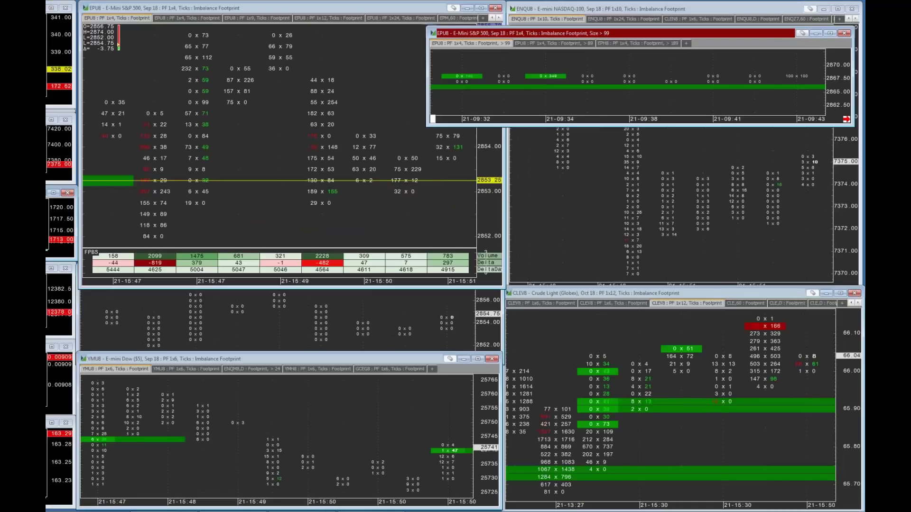
{"action": "left_click_drag", "start_coordinate": [474, 33], "coordinate": [132, 302]}
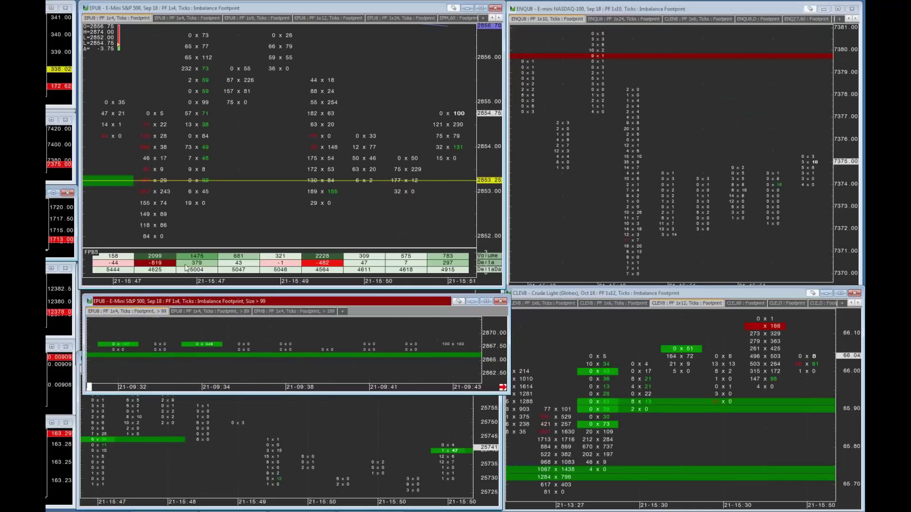
View the main E-Mini S&P 500 footprint at full size, restore it, and enlarge the other 1x4 E-Mini footprint window.
{"action": "left_click", "coordinate": [370, 7]}
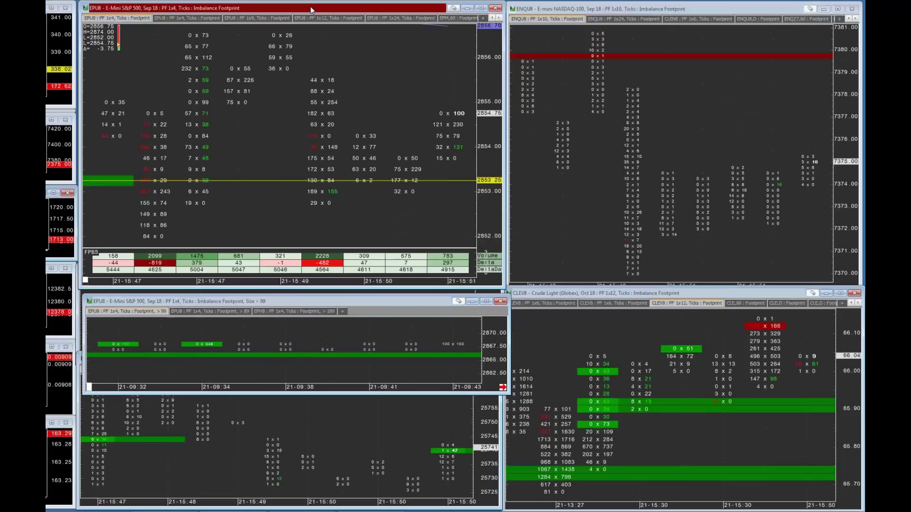
{"action": "double_click", "coordinate": [370, 8]}
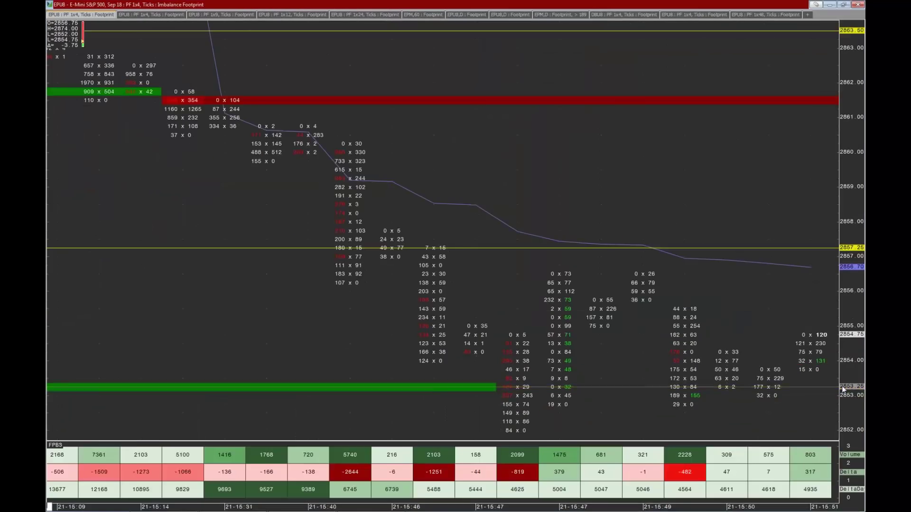
{"action": "double_click", "coordinate": [258, 5]}
{"action": "key", "text": "ctrl+Tab"}
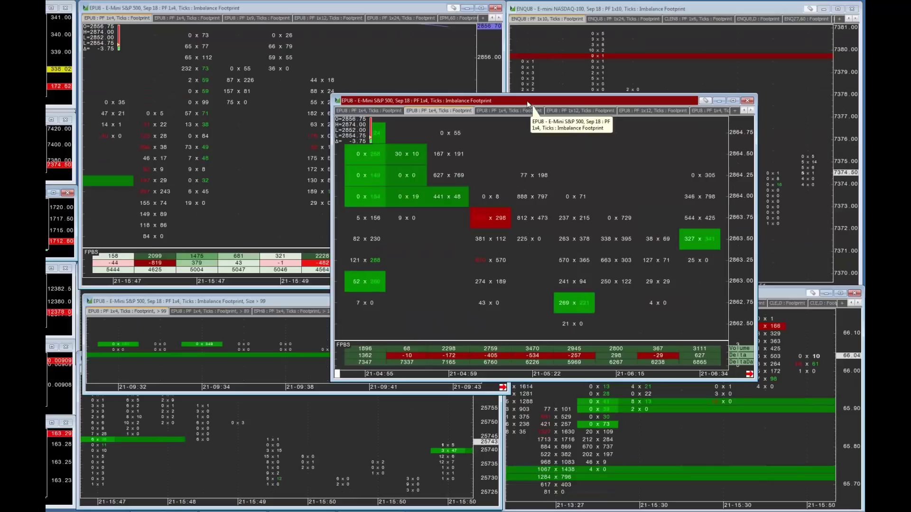
{"action": "left_click_drag", "start_coordinate": [527, 100], "coordinate": [276, 1]}
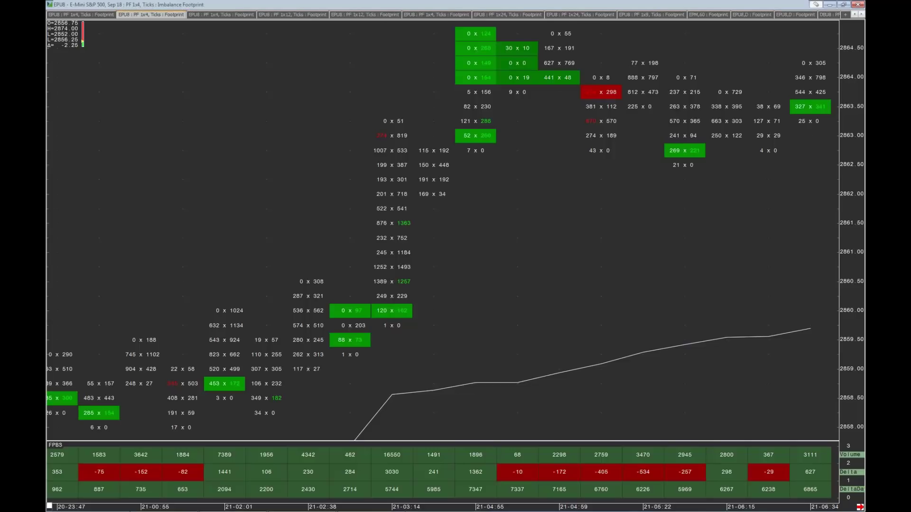
Handwrite "pnf" on the footprint, trace the price swings through its bars from about 2858 upward, and clear the markings.
{"action": "mouse_move", "coordinate": [110, 185]}
{"action": "left_mouse_down"}
{"action": "mouse_move", "coordinate": [110, 249]}
{"action": "mouse_move", "coordinate": [120, 202]}
{"action": "mouse_move", "coordinate": [114, 208]}
{"action": "mouse_move", "coordinate": [147, 165]}
{"action": "left_mouse_up"}
{"action": "mouse_move", "coordinate": [176, 114]}
{"action": "left_mouse_down"}
{"action": "mouse_move", "coordinate": [157, 158]}
{"action": "mouse_move", "coordinate": [164, 182]}
{"action": "left_mouse_up"}
{"action": "left_click_drag", "start_coordinate": [172, 150], "coordinate": [147, 160]}
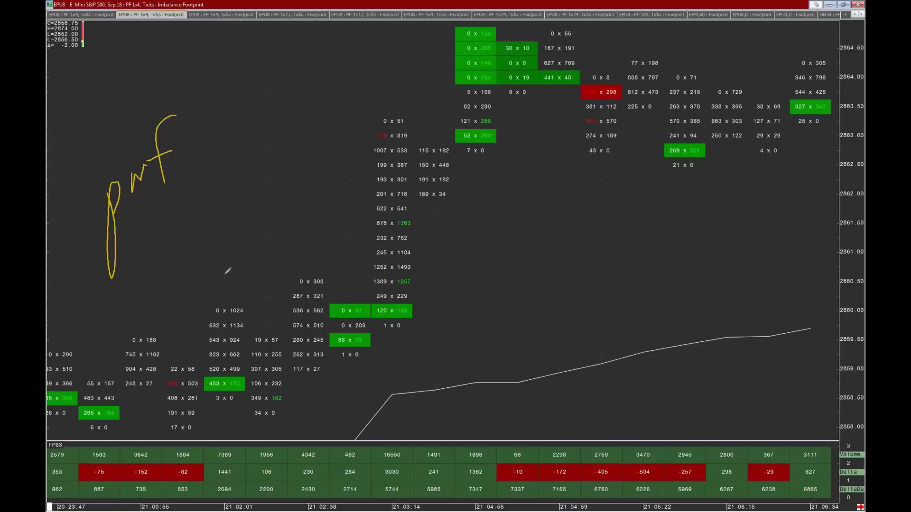
{"action": "left_click_drag", "start_coordinate": [299, 365], "coordinate": [289, 410]}
{"action": "mouse_move", "coordinate": [299, 365]}
{"action": "left_mouse_down"}
{"action": "mouse_move", "coordinate": [335, 299]}
{"action": "mouse_move", "coordinate": [355, 347]}
{"action": "mouse_move", "coordinate": [398, 189]}
{"action": "mouse_move", "coordinate": [404, 122]}
{"action": "mouse_move", "coordinate": [443, 102]}
{"action": "mouse_move", "coordinate": [444, 126]}
{"action": "left_mouse_up"}
{"action": "left_click_drag", "start_coordinate": [449, 165], "coordinate": [475, 71]}
{"action": "mouse_move", "coordinate": [499, 39]}
{"action": "left_mouse_down"}
{"action": "mouse_move", "coordinate": [588, 43]}
{"action": "mouse_move", "coordinate": [622, 116]}
{"action": "mouse_move", "coordinate": [675, 94]}
{"action": "mouse_move", "coordinate": [721, 128]}
{"action": "mouse_move", "coordinate": [781, 148]}
{"action": "mouse_move", "coordinate": [807, 71]}
{"action": "left_mouse_up"}
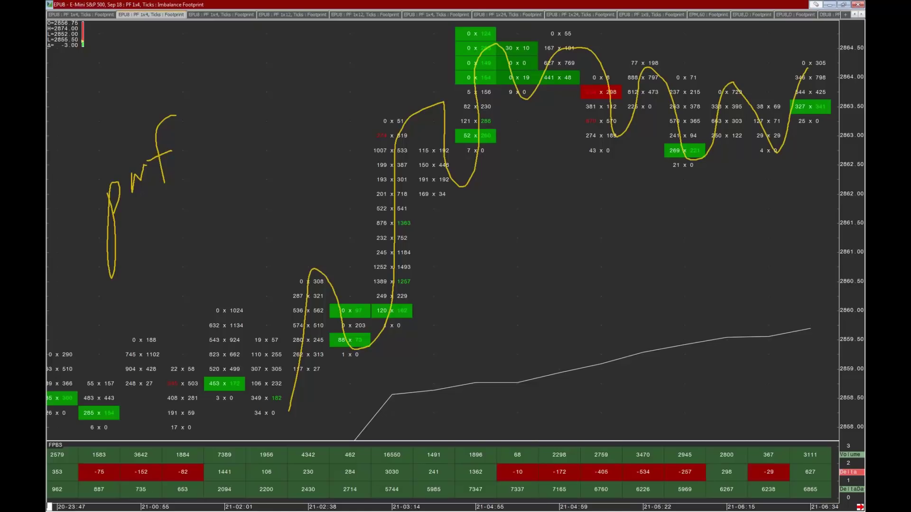
{"action": "key", "text": "Escape"}
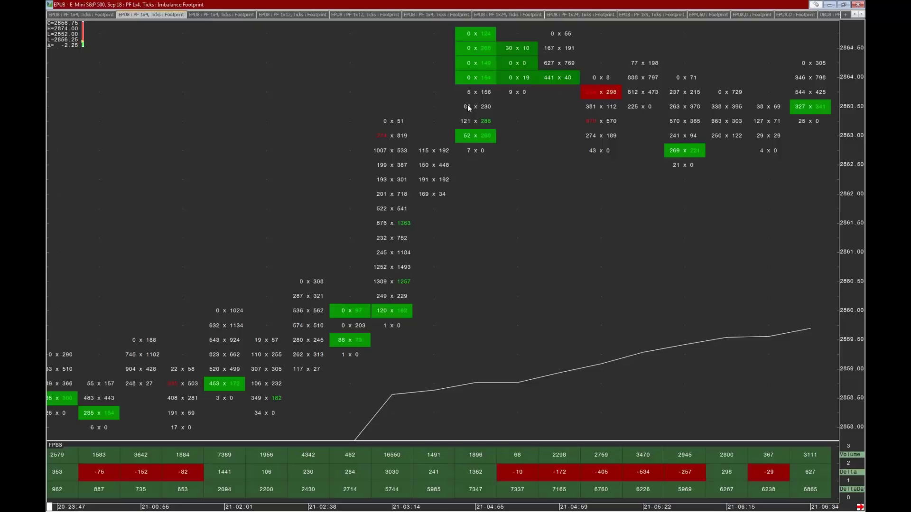
Mark the green imbalance stack at 2864.00–2864.75 with strokes, upward arrows and a cross, and sketch a declining path to about 2862.
{"action": "mouse_move", "coordinate": [463, 114]}
{"action": "mouse_move", "coordinate": [493, 103]}
{"action": "mouse_move", "coordinate": [482, 34]}
{"action": "left_mouse_down"}
{"action": "mouse_move", "coordinate": [472, 94]}
{"action": "mouse_move", "coordinate": [493, 37]}
{"action": "mouse_move", "coordinate": [527, 81]}
{"action": "mouse_move", "coordinate": [522, 48]}
{"action": "left_mouse_up"}
{"action": "mouse_move", "coordinate": [571, 63]}
{"action": "left_mouse_down"}
{"action": "mouse_move", "coordinate": [600, 85]}
{"action": "mouse_move", "coordinate": [564, 97]}
{"action": "left_mouse_up"}
{"action": "mouse_move", "coordinate": [475, 107]}
{"action": "left_mouse_down"}
{"action": "mouse_move", "coordinate": [516, 30]}
{"action": "mouse_move", "coordinate": [529, 50]}
{"action": "mouse_move", "coordinate": [522, 37]}
{"action": "left_mouse_up"}
{"action": "mouse_move", "coordinate": [407, 123]}
{"action": "left_mouse_down"}
{"action": "mouse_move", "coordinate": [462, 10]}
{"action": "mouse_move", "coordinate": [473, 25]}
{"action": "mouse_move", "coordinate": [431, 30]}
{"action": "left_mouse_up"}
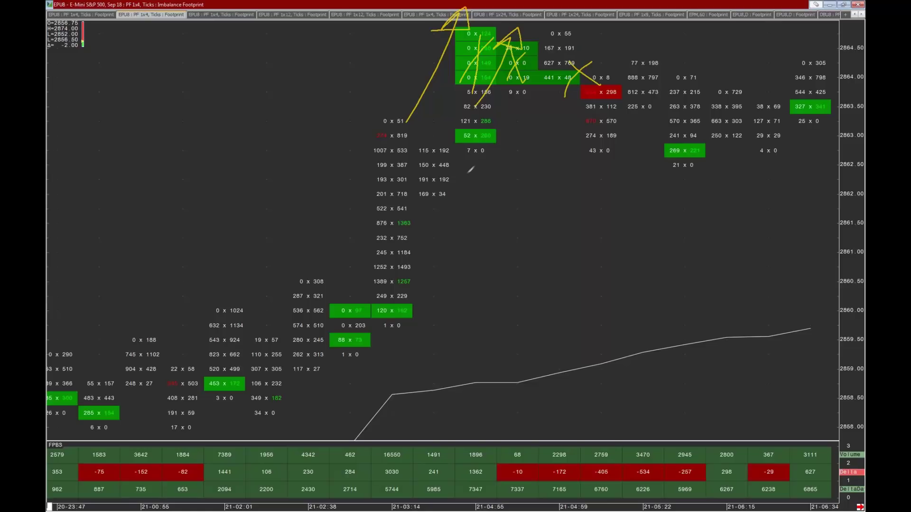
{"action": "mouse_move", "coordinate": [562, 75]}
{"action": "left_mouse_down"}
{"action": "mouse_move", "coordinate": [595, 119]}
{"action": "mouse_move", "coordinate": [639, 102]}
{"action": "mouse_move", "coordinate": [780, 183]}
{"action": "mouse_move", "coordinate": [783, 159]}
{"action": "left_mouse_up"}
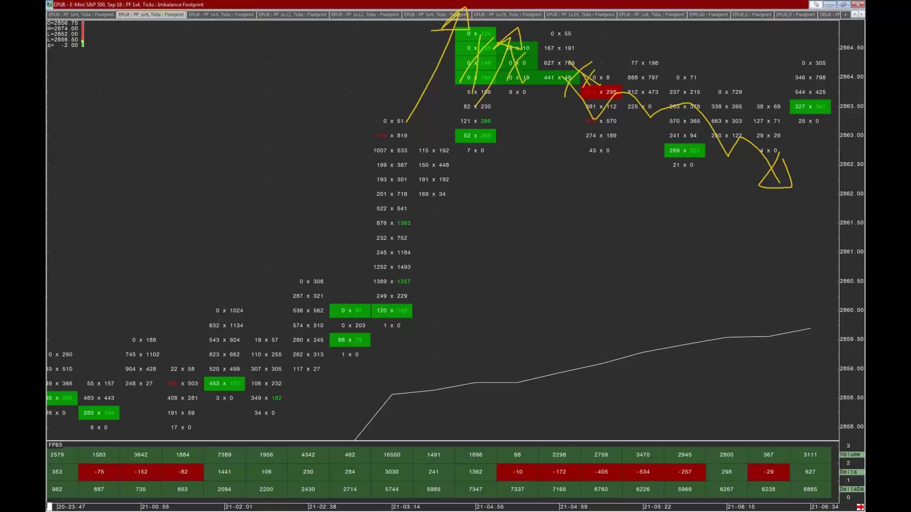
Handwrite a circled "W" in the open area below the green imbalance stack, and clear all the markings.
{"action": "mouse_move", "coordinate": [503, 183]}
{"action": "left_mouse_down"}
{"action": "mouse_move", "coordinate": [541, 205]}
{"action": "mouse_move", "coordinate": [549, 241]}
{"action": "left_mouse_up"}
{"action": "left_click_drag", "start_coordinate": [569, 188], "coordinate": [549, 240]}
{"action": "mouse_move", "coordinate": [559, 165]}
{"action": "left_mouse_down"}
{"action": "mouse_move", "coordinate": [540, 256]}
{"action": "mouse_move", "coordinate": [537, 159]}
{"action": "left_mouse_up"}
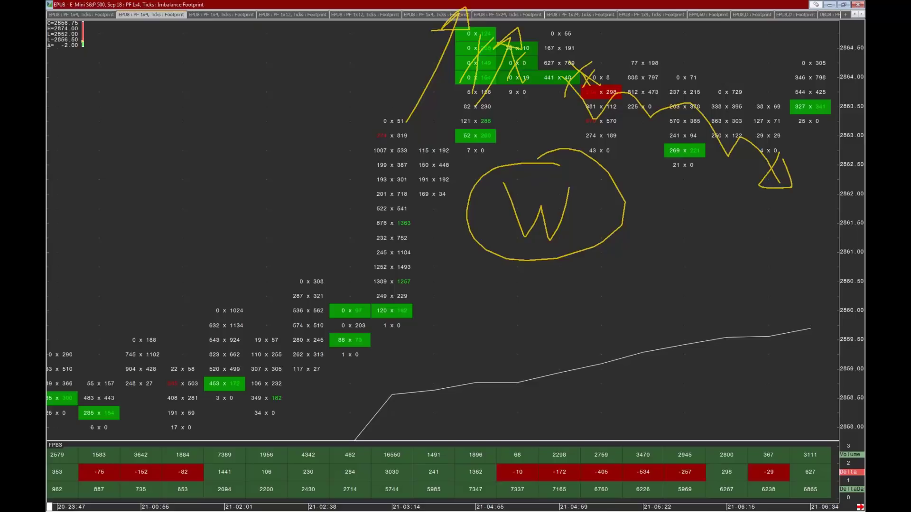
{"action": "key", "text": "Escape"}
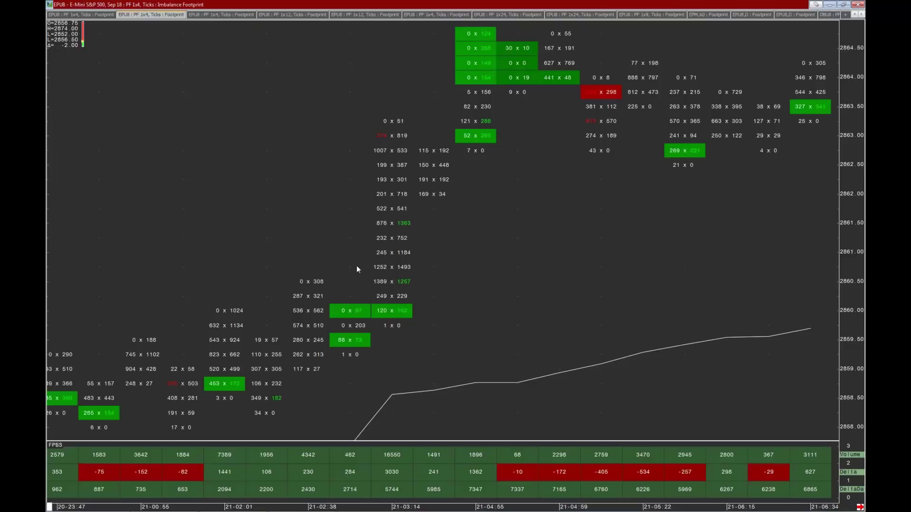
Look back through the earlier E-Mini footprint bars to the extended red imbalance zone near 2858.
{"action": "left_click_drag", "start_coordinate": [466, 301], "coordinate": [759, 190]}
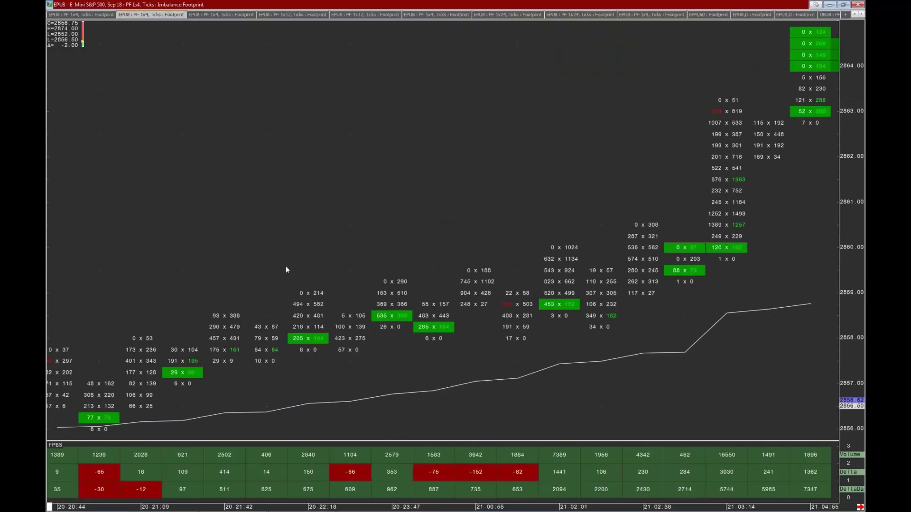
{"action": "left_click_drag", "start_coordinate": [264, 280], "coordinate": [516, 280]}
{"action": "left_click_drag", "start_coordinate": [265, 285], "coordinate": [517, 285]}
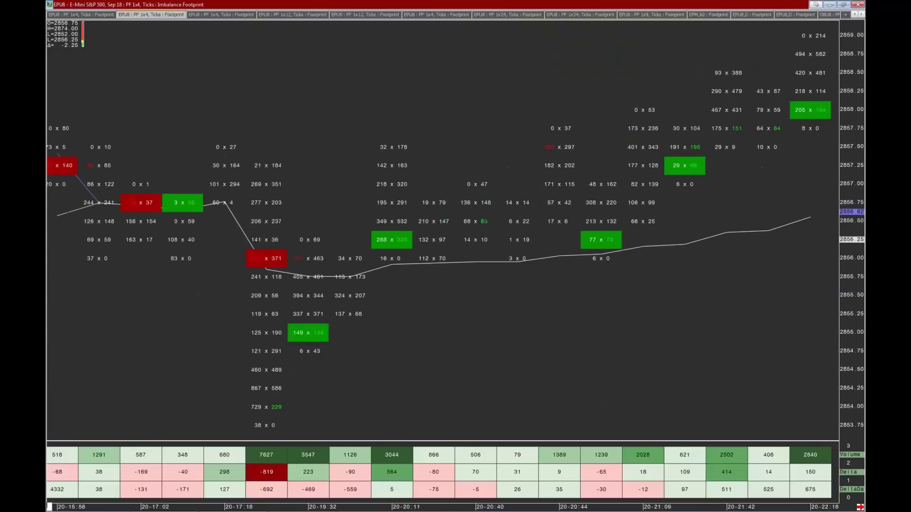
{"action": "left_click_drag", "start_coordinate": [370, 360], "coordinate": [412, 350]}
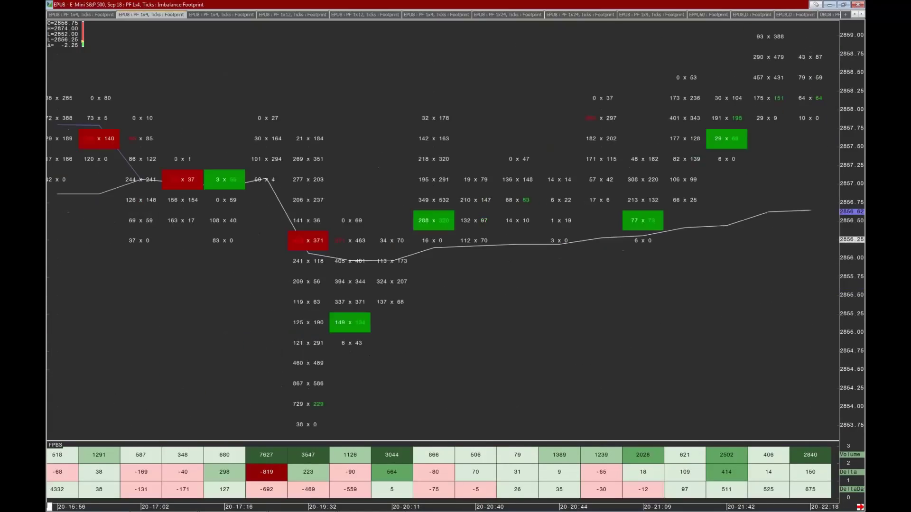
{"action": "left_click_drag", "start_coordinate": [307, 230], "coordinate": [392, 248]}
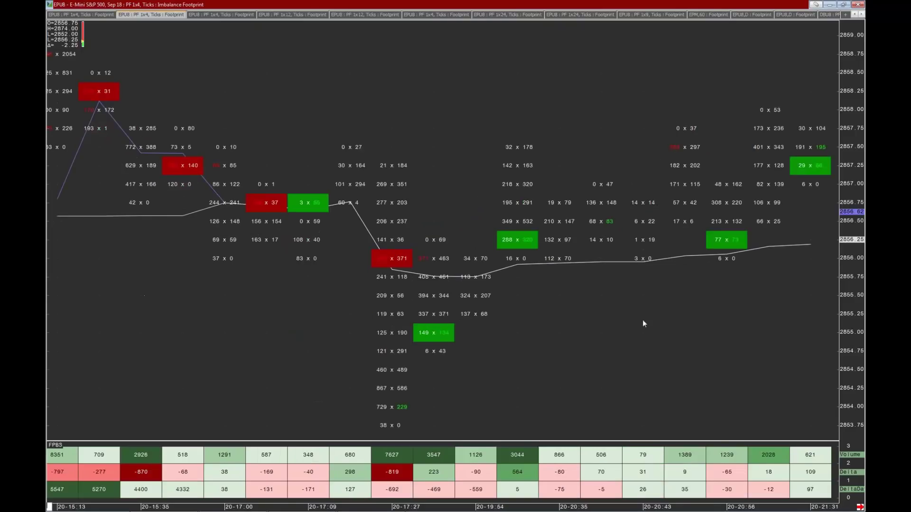
{"action": "mouse_move", "coordinate": [377, 331]}
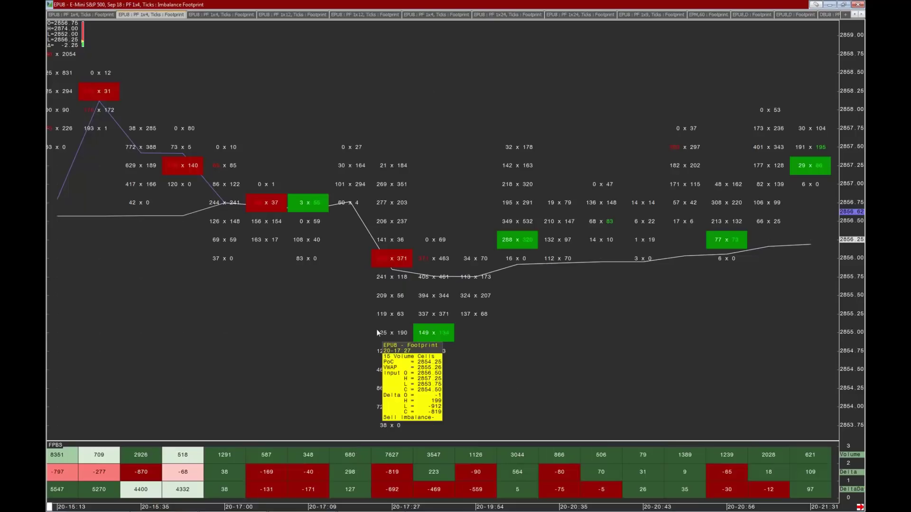
{"action": "scroll", "coordinate": [257, 324], "scroll_direction": "up", "scroll_amount": 10}
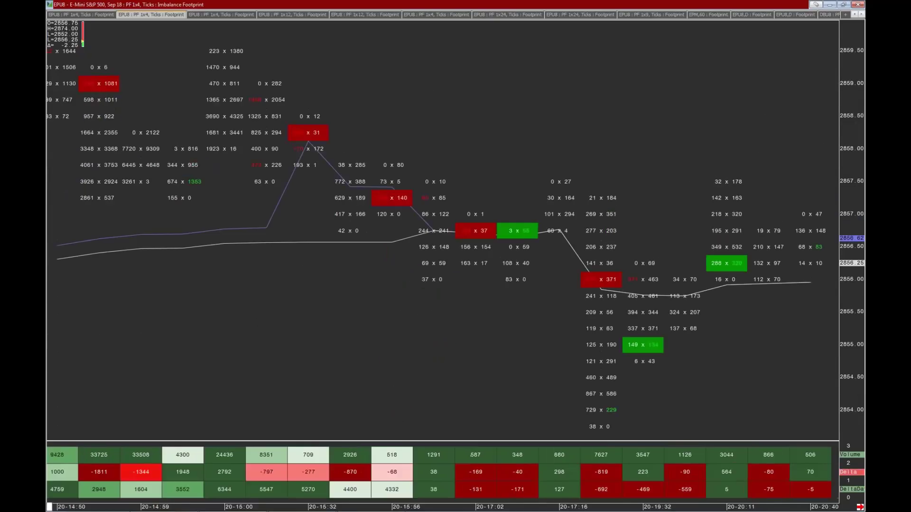
{"action": "scroll", "coordinate": [421, 370], "scroll_direction": "up", "scroll_amount": 15}
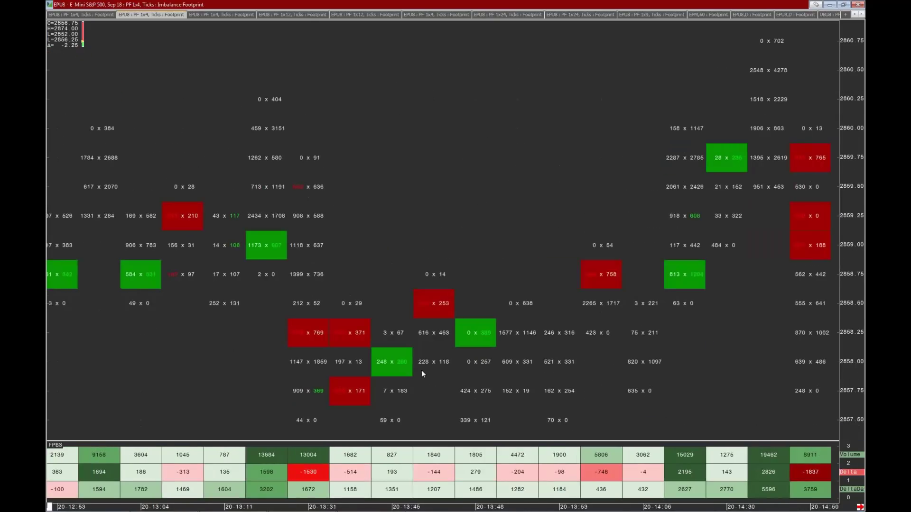
{"action": "scroll", "coordinate": [510, 336], "scroll_direction": "up", "scroll_amount": 8}
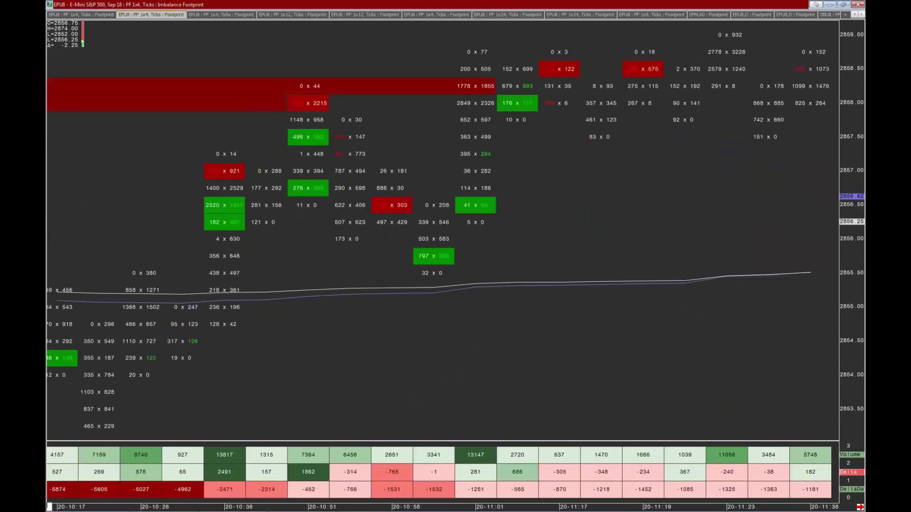
Follow the extended red zone at 2858.00–2858.25 back through the earlier bars and examine where price tested it.
{"action": "scroll", "coordinate": [510, 336], "scroll_direction": "up", "scroll_amount": 4}
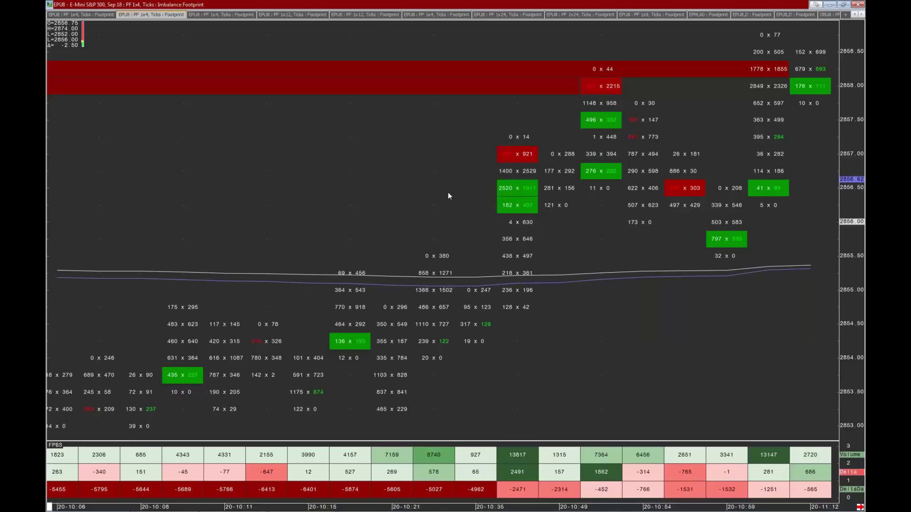
{"action": "left_click_drag", "start_coordinate": [226, 189], "coordinate": [513, 199]}
{"action": "scroll", "coordinate": [512, 199], "scroll_direction": "up", "scroll_amount": 5}
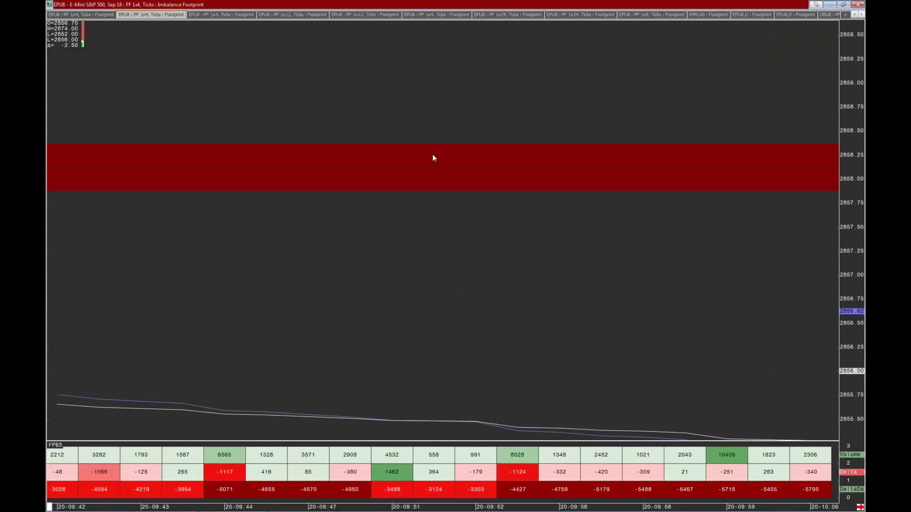
{"action": "scroll", "coordinate": [432, 154], "scroll_direction": "up", "scroll_amount": 5}
{"action": "scroll", "coordinate": [442, 256], "scroll_direction": "up", "scroll_amount": 5}
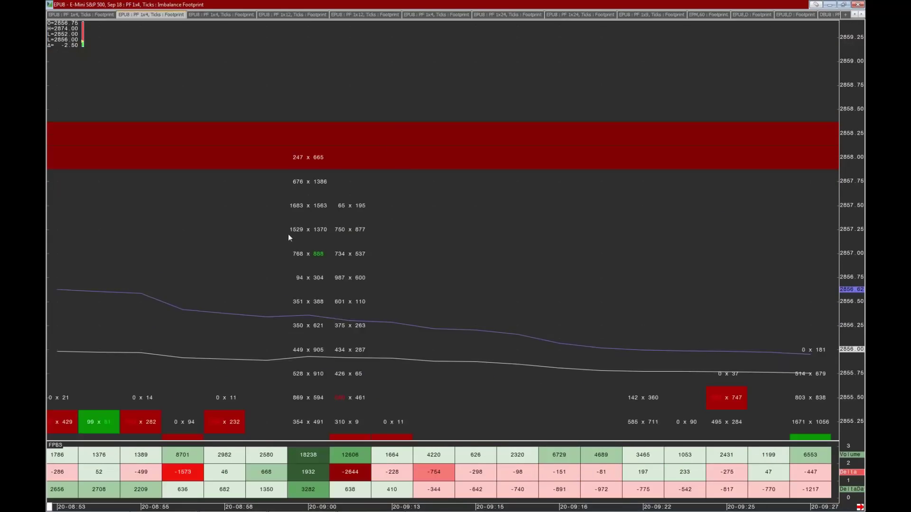
{"action": "scroll", "coordinate": [196, 248], "scroll_direction": "up", "scroll_amount": 2}
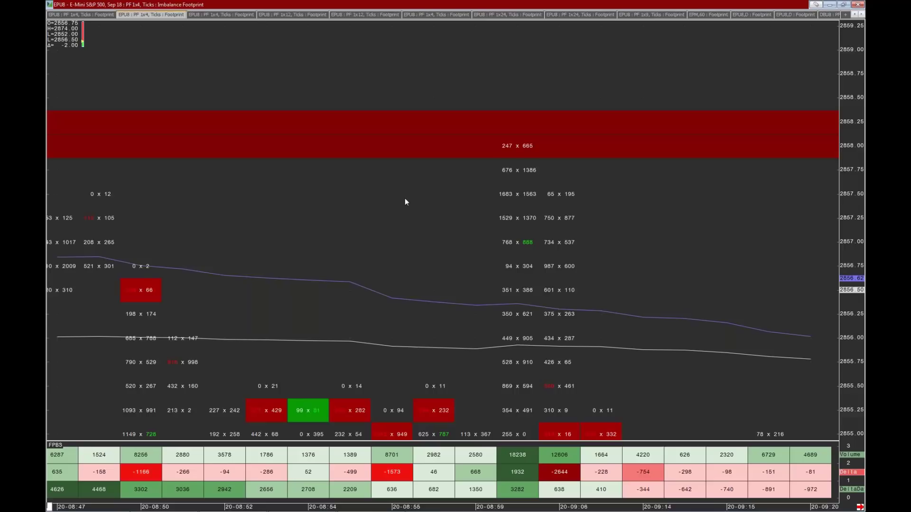
{"action": "scroll", "coordinate": [541, 202], "scroll_direction": "up", "scroll_amount": 5}
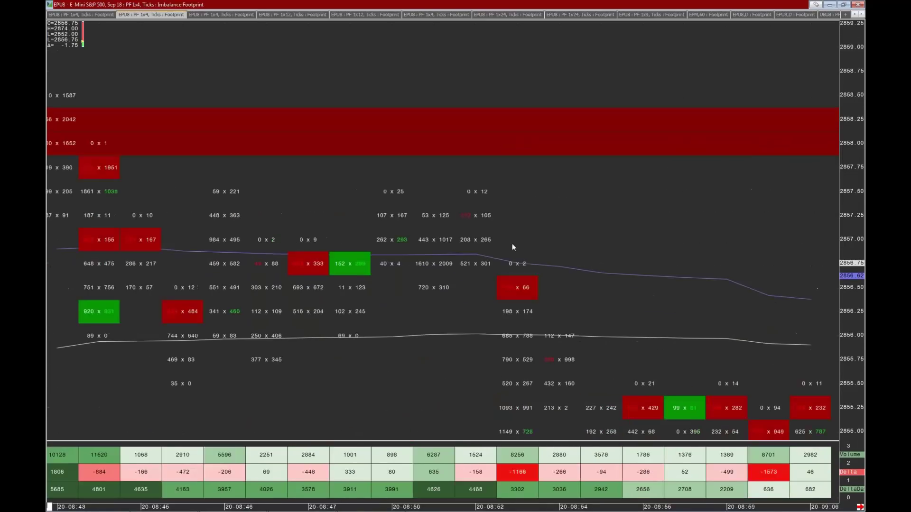
{"action": "scroll", "coordinate": [467, 244], "scroll_direction": "up", "scroll_amount": 1}
Trace the red zone back to its originating sell-imbalance stack at 2857.75–2858.25 and examine the bars that follow it.
{"action": "mouse_move", "coordinate": [423, 243]}
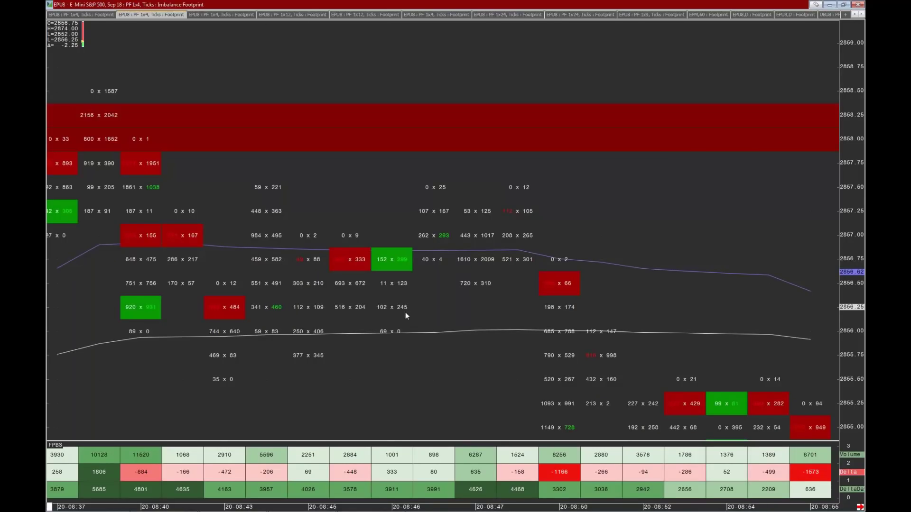
{"action": "left_click_drag", "start_coordinate": [302, 175], "coordinate": [603, 167]}
{"action": "left_click_drag", "start_coordinate": [212, 108], "coordinate": [563, 248]}
{"action": "left_click_drag", "start_coordinate": [142, 249], "coordinate": [416, 255]}
{"action": "left_click_drag", "start_coordinate": [272, 240], "coordinate": [574, 248]}
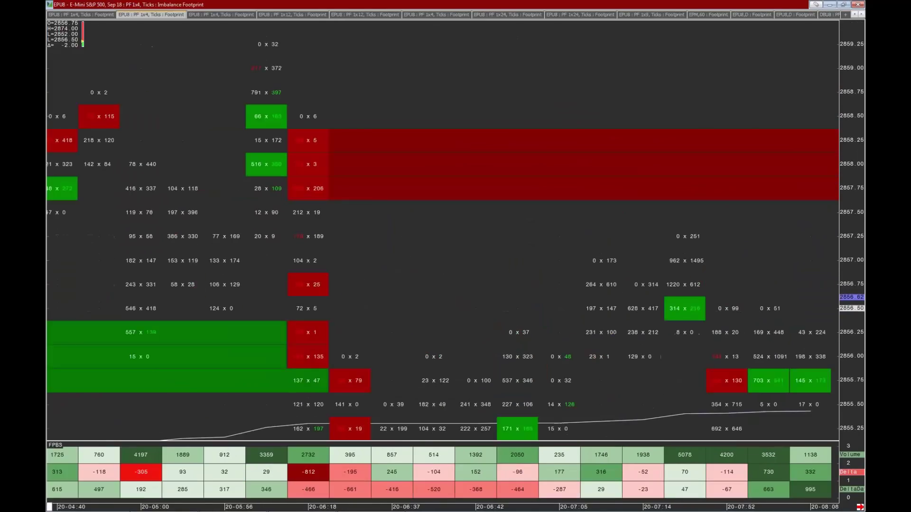
{"action": "mouse_move", "coordinate": [305, 169]}
{"action": "scroll", "coordinate": [373, 231], "scroll_direction": "down", "scroll_amount": 10}
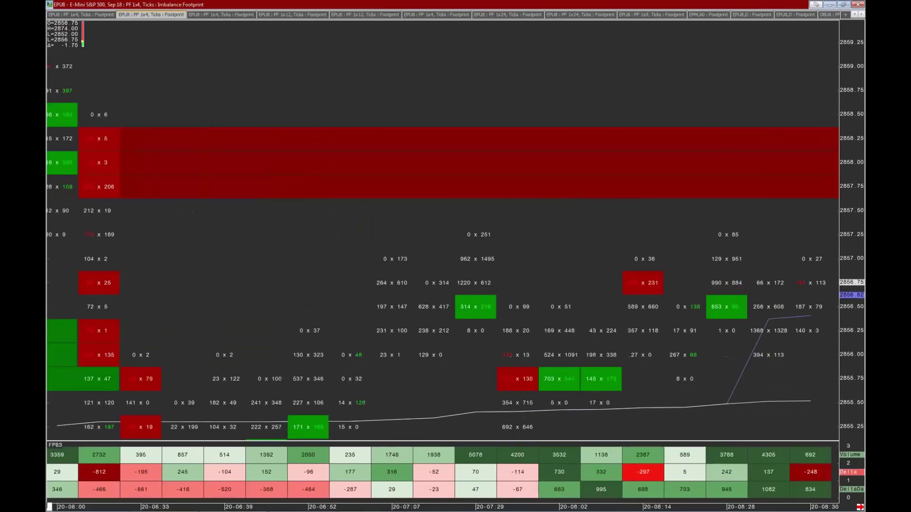
Trace the extended green zone at 2855.75–2856.25 back to the buy-imbalance stack where it begins.
{"action": "left_click_drag", "start_coordinate": [326, 246], "coordinate": [659, 204]}
{"action": "scroll", "coordinate": [318, 223], "scroll_direction": "up", "scroll_amount": 7}
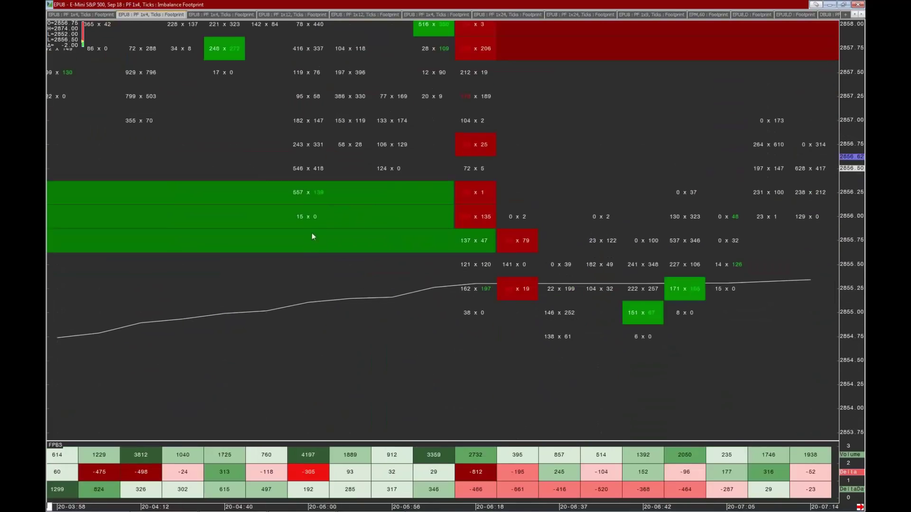
{"action": "scroll", "coordinate": [451, 297], "scroll_direction": "up", "scroll_amount": 8}
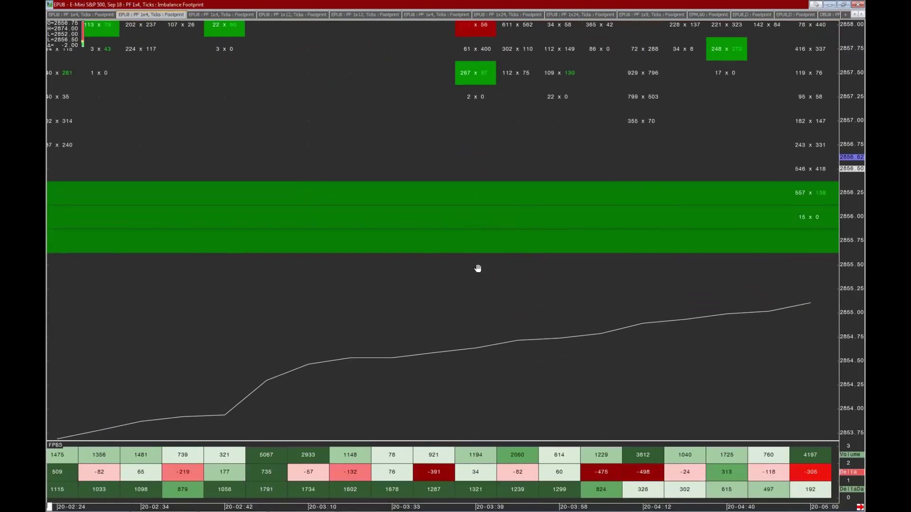
{"action": "scroll", "coordinate": [477, 266], "scroll_direction": "up", "scroll_amount": 9}
{"action": "scroll", "coordinate": [534, 250], "scroll_direction": "up", "scroll_amount": 10}
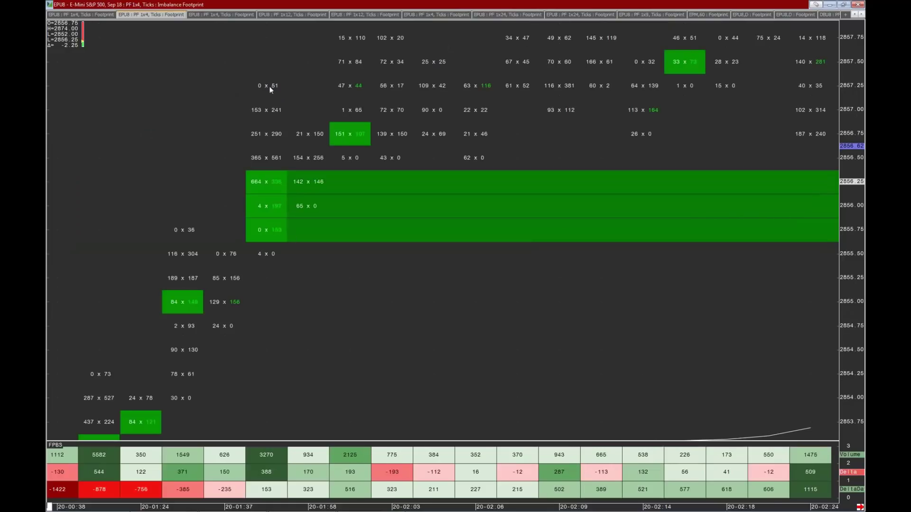
Follow the green zone forward to the bar where it ends, and return to the latest footprint bars.
{"action": "left_click_drag", "start_coordinate": [414, 290], "coordinate": [427, 188]}
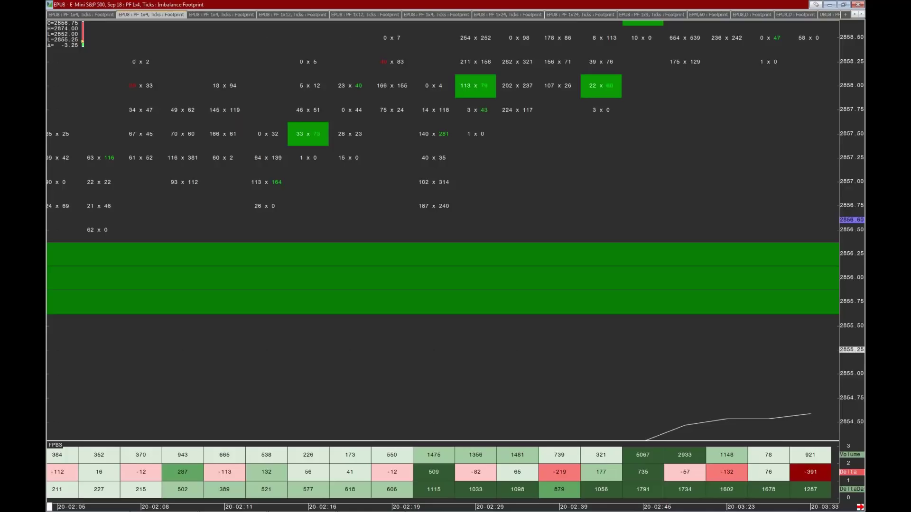
{"action": "left_click_drag", "start_coordinate": [462, 368], "coordinate": [214, 360]}
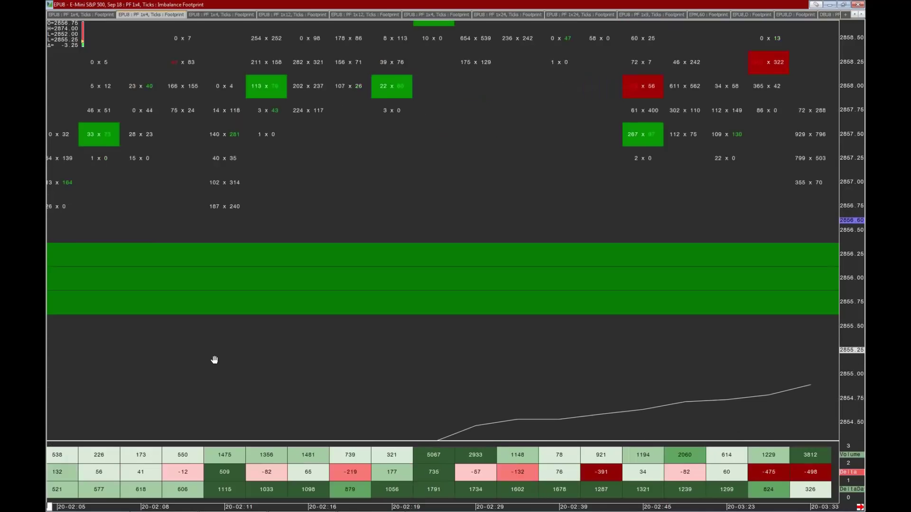
{"action": "scroll", "coordinate": [214, 360], "scroll_direction": "down", "scroll_amount": 10}
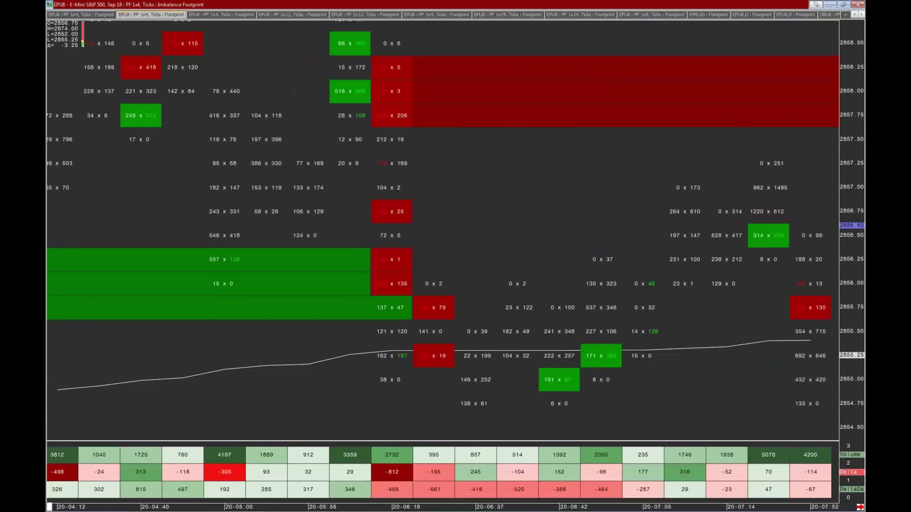
{"action": "scroll", "coordinate": [435, 255], "scroll_direction": "down", "scroll_amount": 1}
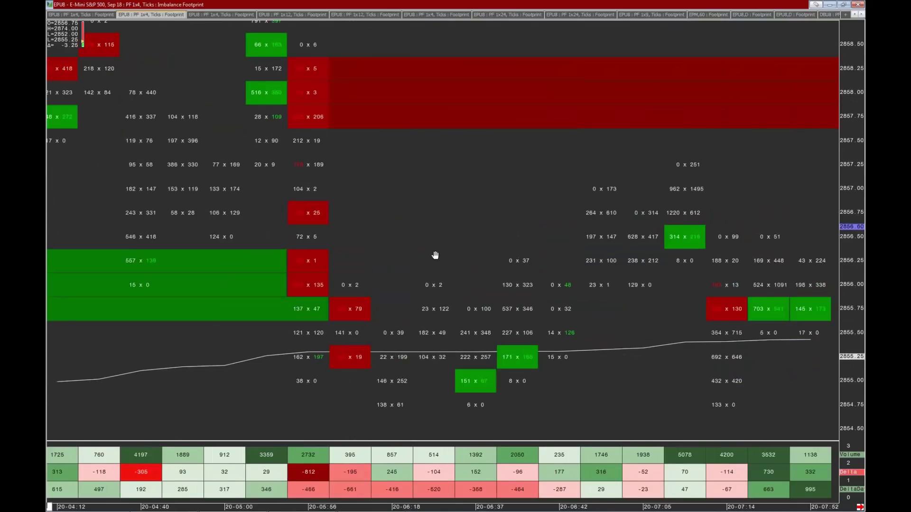
{"action": "scroll", "coordinate": [435, 255], "scroll_direction": "down", "scroll_amount": 1}
{"action": "key", "text": "End"}
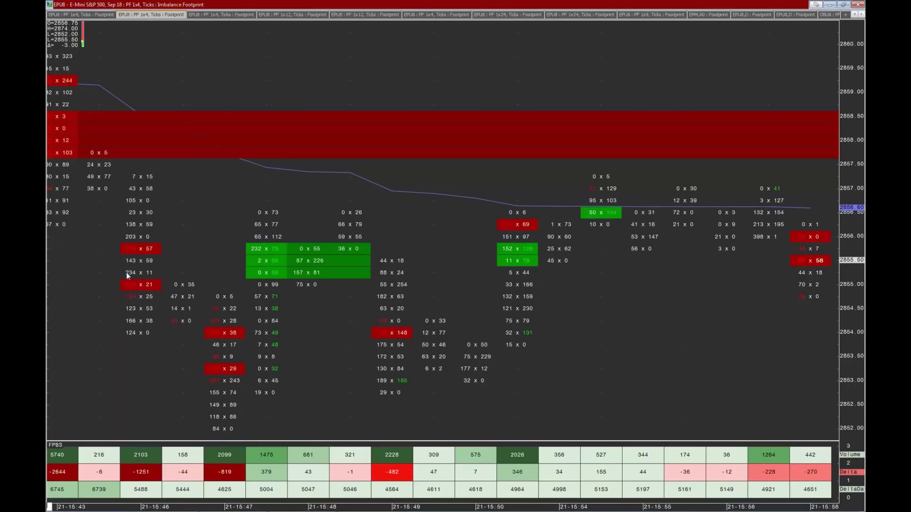
Examine the recent sell-imbalance stack at 2857.75–2858.50, its extended red zone, and the latest bars trading below it.
{"action": "scroll", "coordinate": [167, 210], "scroll_direction": "up", "scroll_amount": 2}
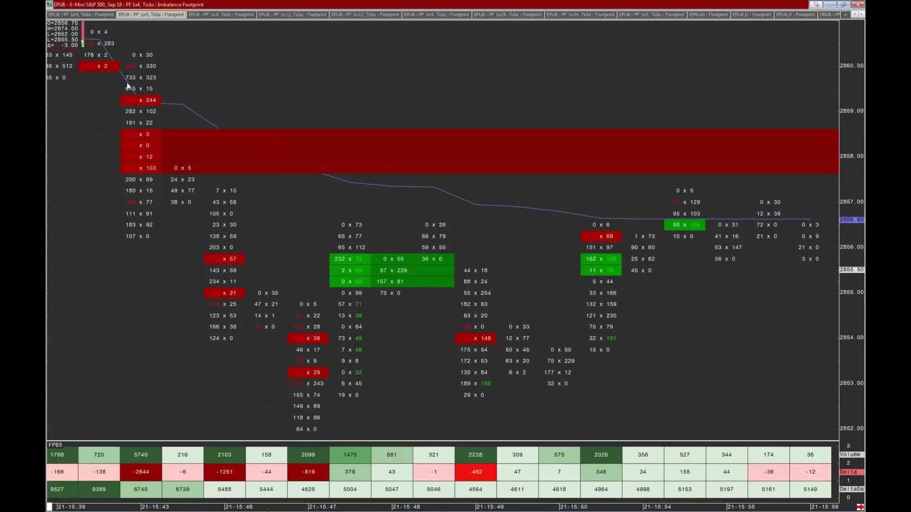
{"action": "scroll", "coordinate": [169, 337], "scroll_direction": "up", "scroll_amount": 1}
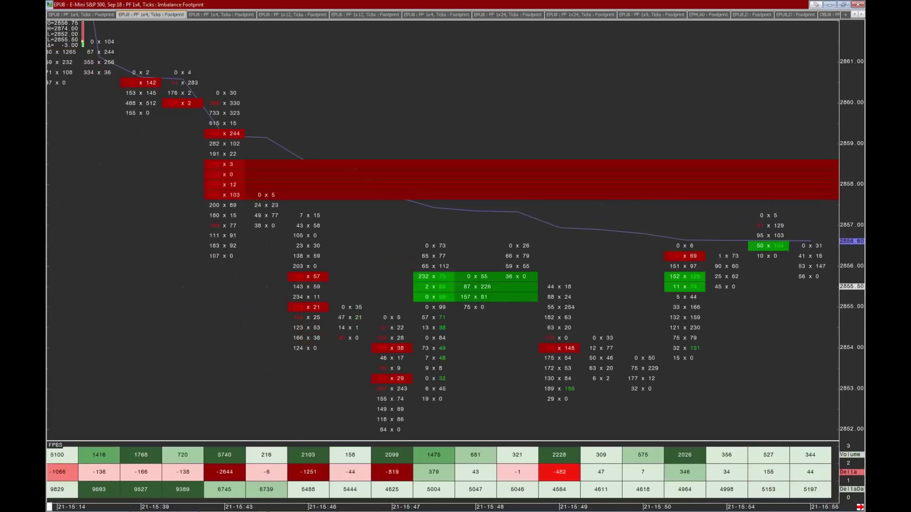
{"action": "mouse_move", "coordinate": [169, 187]}
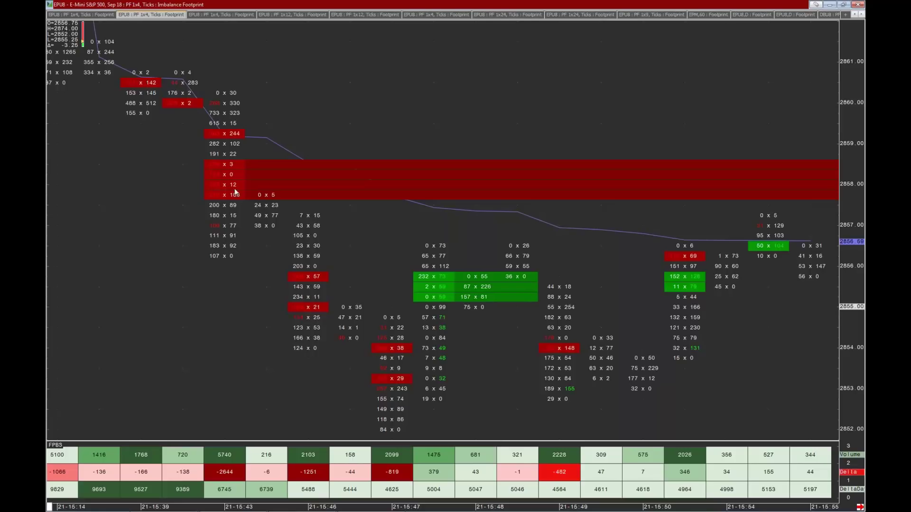
{"action": "scroll", "coordinate": [244, 316], "scroll_direction": "right", "scroll_amount": 4}
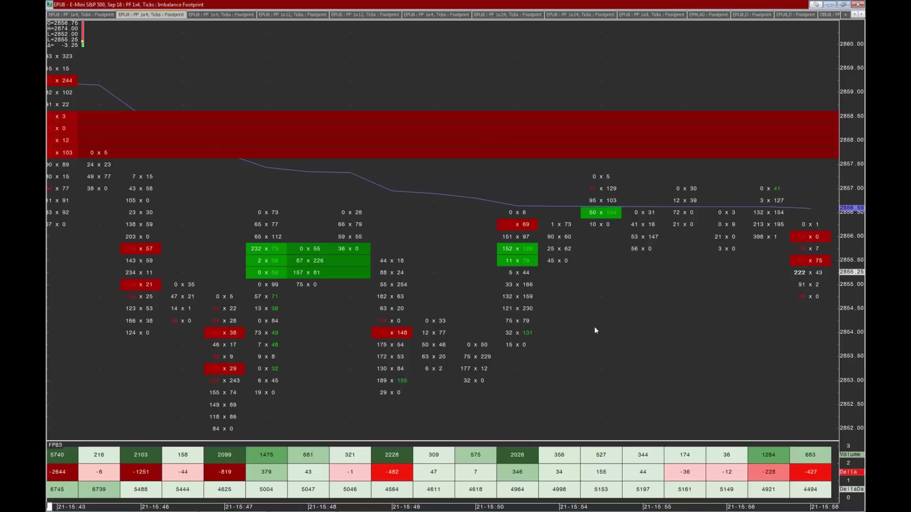
{"action": "scroll", "coordinate": [545, 301], "scroll_direction": "right", "scroll_amount": 2}
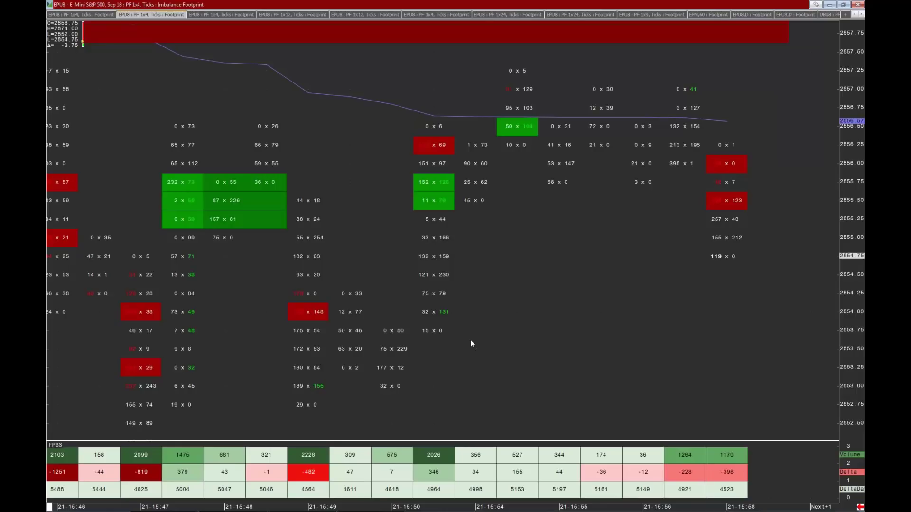
{"action": "left_click_drag", "start_coordinate": [470, 340], "coordinate": [554, 371]}
{"action": "left_click_drag", "start_coordinate": [216, 8], "coordinate": [258, 107]}
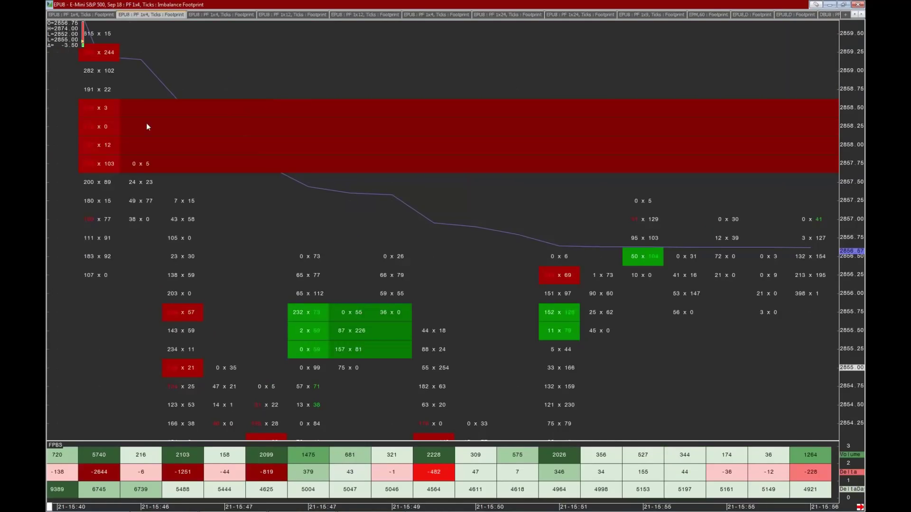
Set the Consecutive value of both the Buy Imbalance and Sell Imbalance highlights to 5 and apply it to the footprint.
{"action": "right_click", "coordinate": [141, 208]}
{"action": "left_click", "coordinate": [138, 210]}
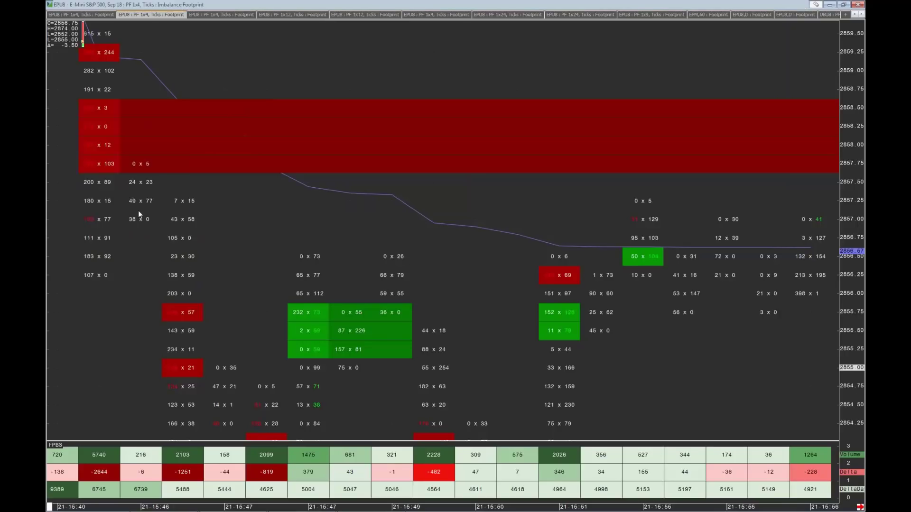
{"action": "left_click", "coordinate": [290, 212]}
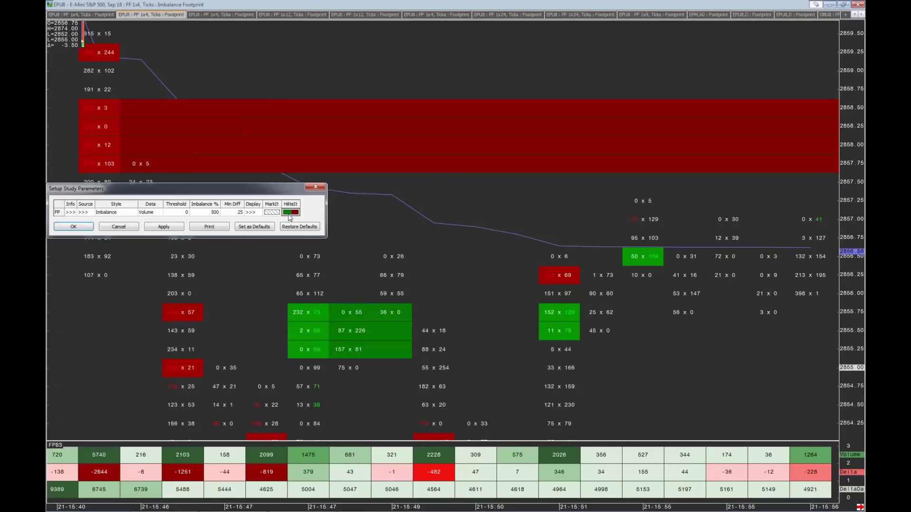
{"action": "left_click", "coordinate": [279, 171]}
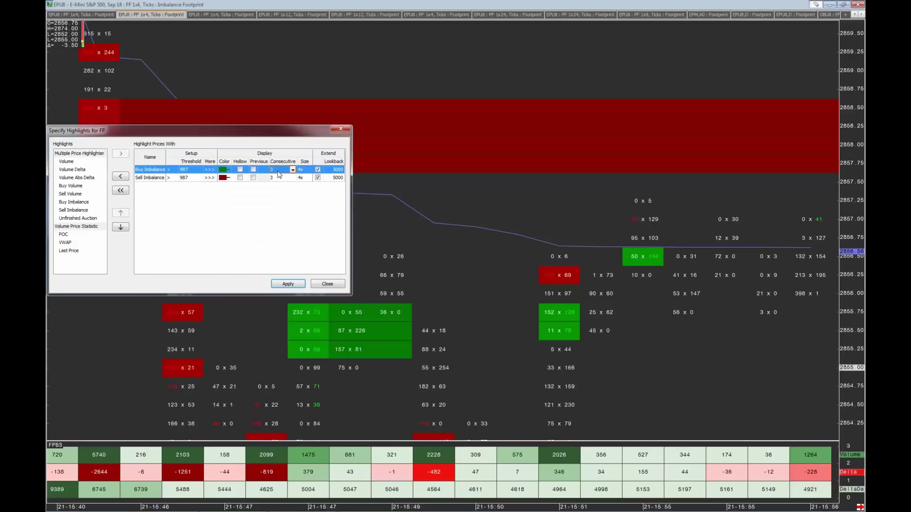
{"action": "left_click", "coordinate": [281, 170]}
{"action": "left_click", "coordinate": [285, 200]}
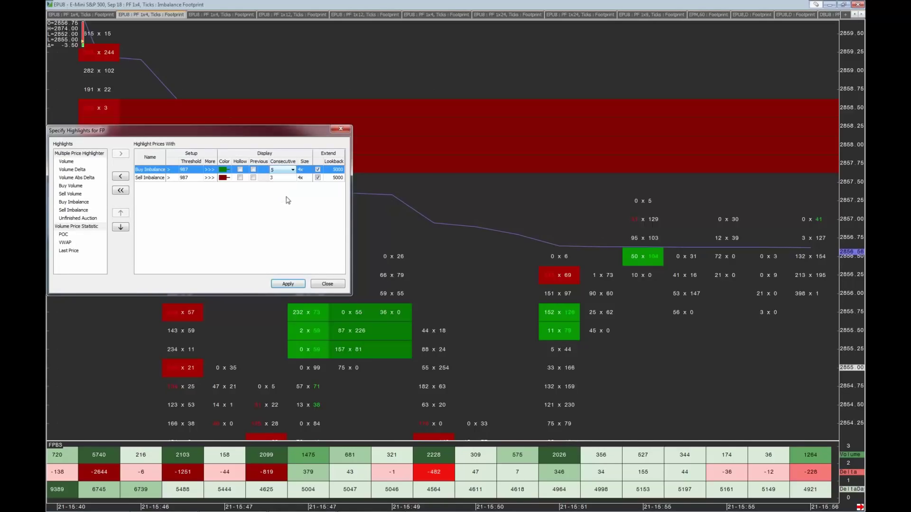
{"action": "left_click", "coordinate": [294, 179]}
{"action": "left_click", "coordinate": [287, 207]}
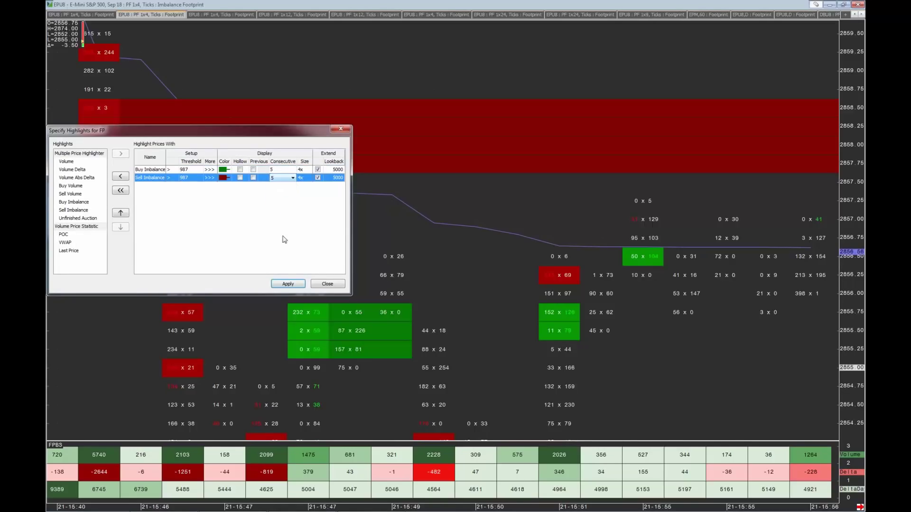
{"action": "left_click", "coordinate": [289, 285]}
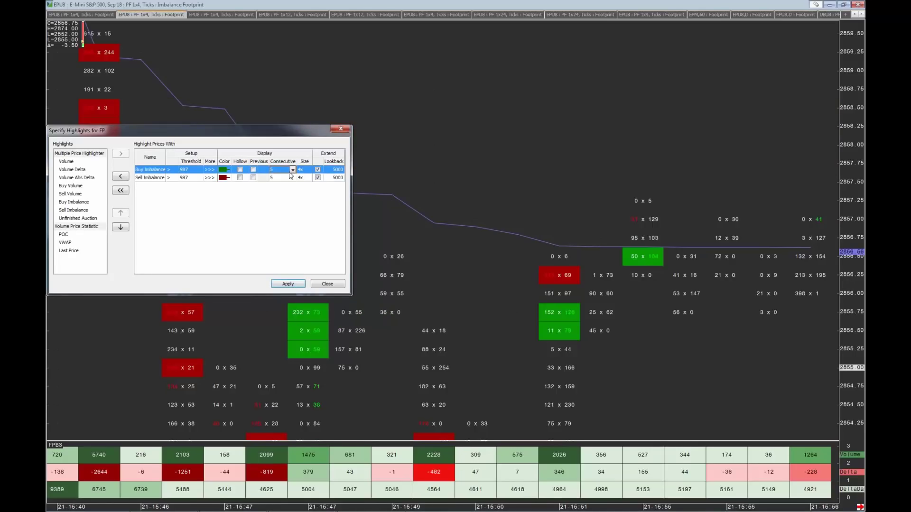
Set Consecutive to 2 for both the Buy Imbalance and Sell Imbalance highlights, apply it, and close the study settings.
{"action": "left_click", "coordinate": [292, 170]}
{"action": "left_click", "coordinate": [293, 183]}
{"action": "left_click", "coordinate": [293, 178]}
{"action": "left_click", "coordinate": [294, 178]}
{"action": "left_click", "coordinate": [290, 191]}
{"action": "left_click", "coordinate": [288, 284]}
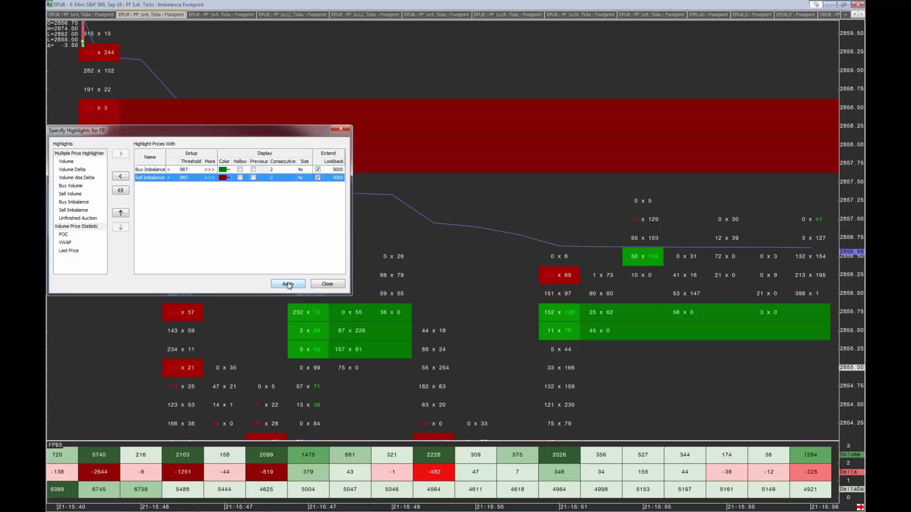
{"action": "left_click", "coordinate": [328, 285]}
{"action": "left_click", "coordinate": [315, 188]}
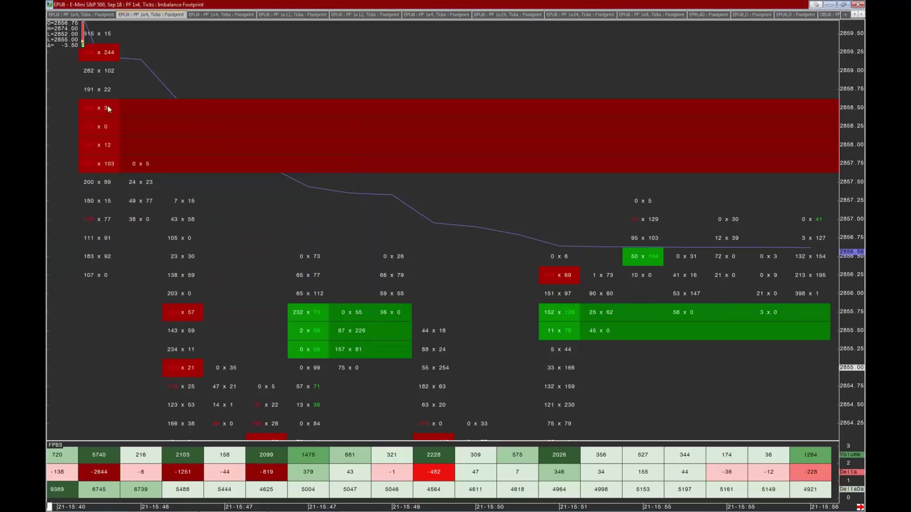
Draw two X marks in the red zone beside the sell-imbalance stack and circle the bars that follow it.
{"action": "mouse_move", "coordinate": [136, 192]}
{"action": "mouse_move", "coordinate": [117, 224]}
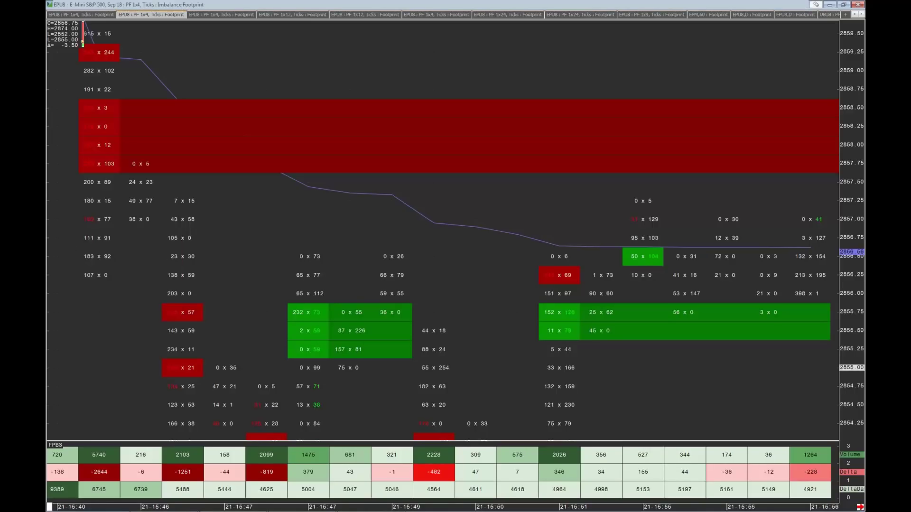
{"action": "left_click_drag", "start_coordinate": [118, 110], "coordinate": [143, 153]}
{"action": "mouse_move", "coordinate": [148, 121]}
{"action": "left_mouse_down"}
{"action": "mouse_move", "coordinate": [122, 161]}
{"action": "mouse_move", "coordinate": [208, 155]}
{"action": "left_mouse_up"}
{"action": "left_click_drag", "start_coordinate": [206, 119], "coordinate": [154, 200]}
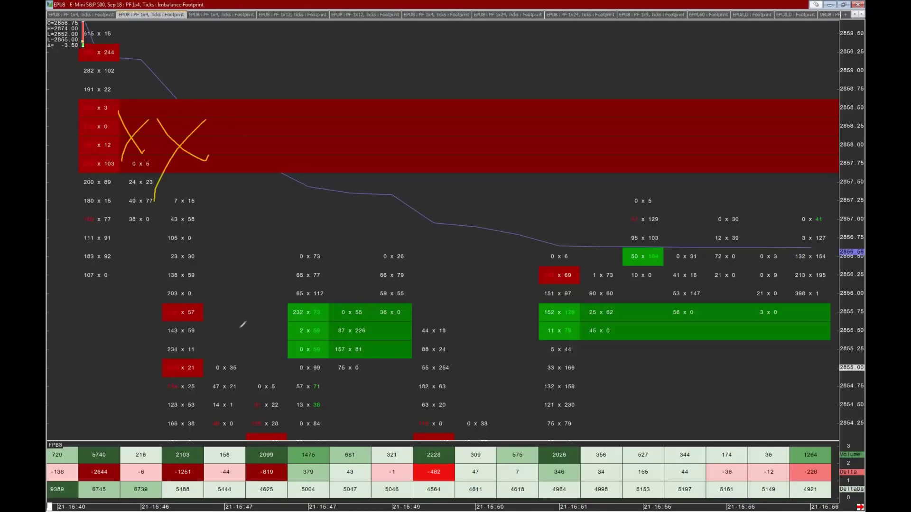
{"action": "left_click_drag", "start_coordinate": [177, 267], "coordinate": [601, 189]}
{"action": "mouse_move", "coordinate": [233, 154]}
{"action": "left_mouse_down"}
{"action": "mouse_move", "coordinate": [683, 199]}
{"action": "mouse_move", "coordinate": [542, 127]}
{"action": "left_mouse_up"}
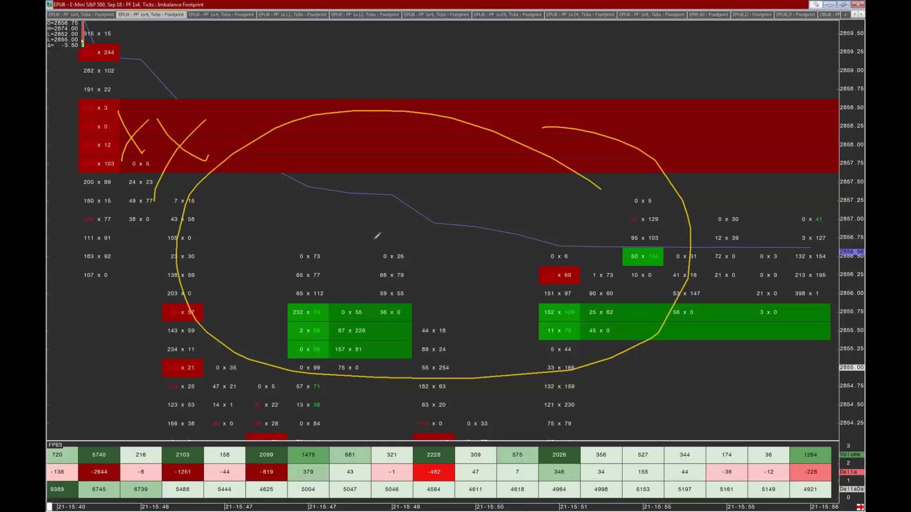
Draw a downward arrow along the bar with the sell-imbalance stack, and clear all annotations.
{"action": "left_click_drag", "start_coordinate": [89, 74], "coordinate": [79, 187]}
{"action": "mouse_move", "coordinate": [127, 158]}
{"action": "left_mouse_down"}
{"action": "mouse_move", "coordinate": [84, 215]}
{"action": "mouse_move", "coordinate": [117, 162]}
{"action": "left_mouse_up"}
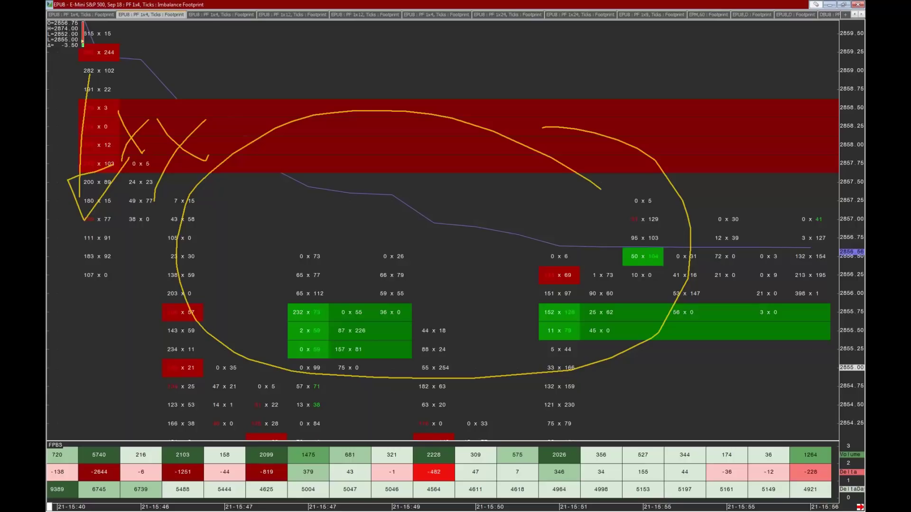
{"action": "key", "text": "e"}
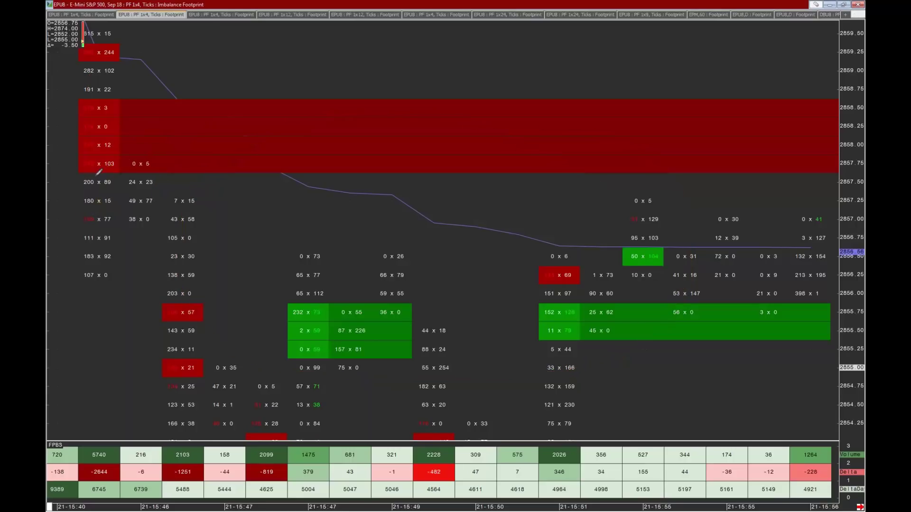
Strike through the four stacked sell imbalances at 2857.75–2858.50, write "2 or ↑" above the red zone, and exit annotation mode.
{"action": "left_click_drag", "start_coordinate": [87, 112], "coordinate": [139, 105]}
{"action": "left_click_drag", "start_coordinate": [91, 128], "coordinate": [135, 122]}
{"action": "left_click_drag", "start_coordinate": [88, 147], "coordinate": [131, 138]}
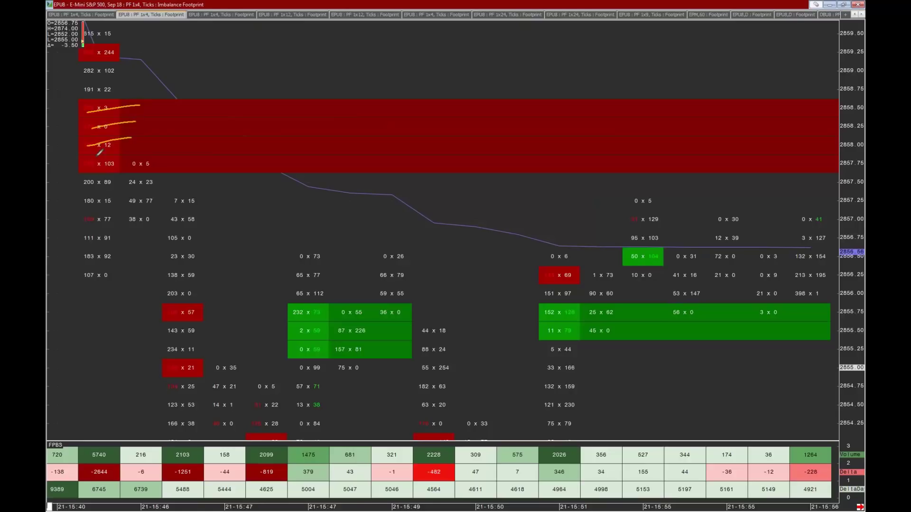
{"action": "left_click_drag", "start_coordinate": [92, 164], "coordinate": [126, 162]}
{"action": "mouse_move", "coordinate": [214, 55]}
{"action": "left_mouse_down"}
{"action": "mouse_move", "coordinate": [264, 78]}
{"action": "mouse_move", "coordinate": [294, 64]}
{"action": "mouse_move", "coordinate": [303, 84]}
{"action": "mouse_move", "coordinate": [317, 66]}
{"action": "mouse_move", "coordinate": [349, 98]}
{"action": "mouse_move", "coordinate": [351, 61]}
{"action": "mouse_move", "coordinate": [359, 70]}
{"action": "left_mouse_up"}
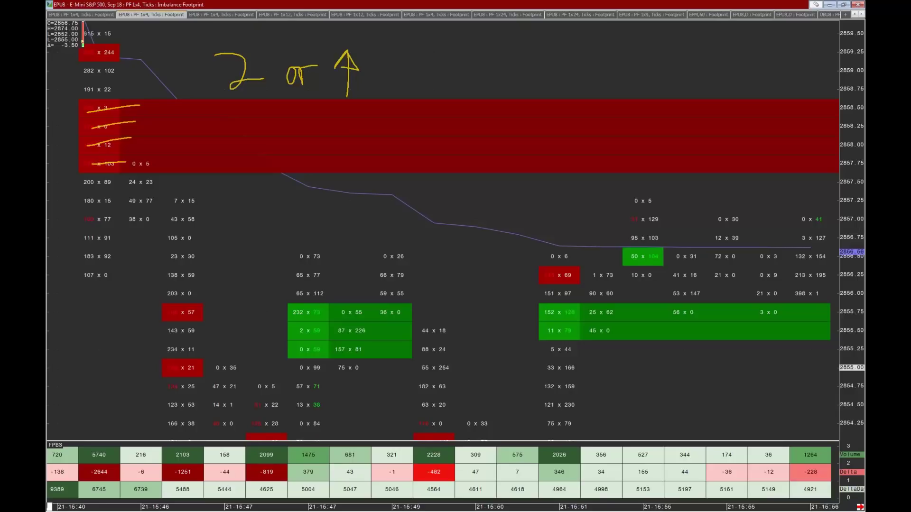
{"action": "key", "text": "Escape"}
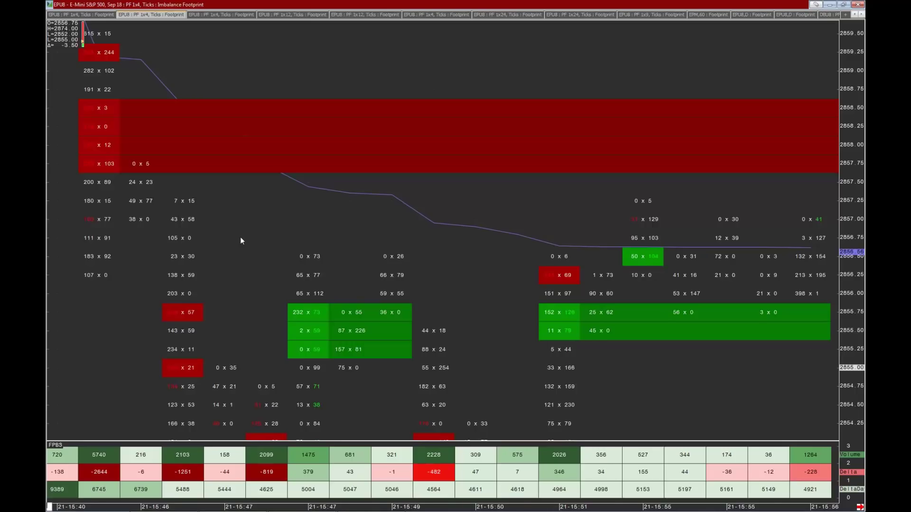
Inspect the bar following the three-level buy-imbalance stack and review the footprint's imbalance highlight settings without changing them.
{"action": "scroll", "coordinate": [375, 244], "scroll_direction": "down", "scroll_amount": 4}
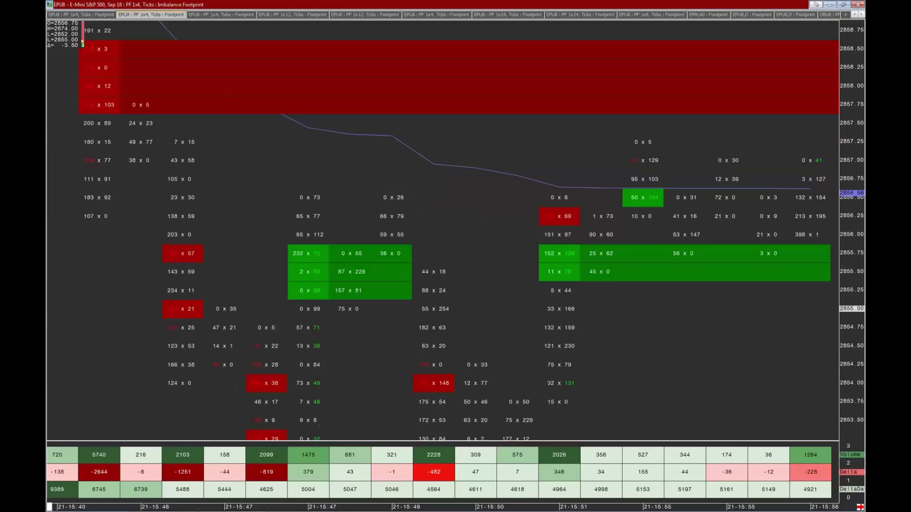
{"action": "mouse_move", "coordinate": [362, 252]}
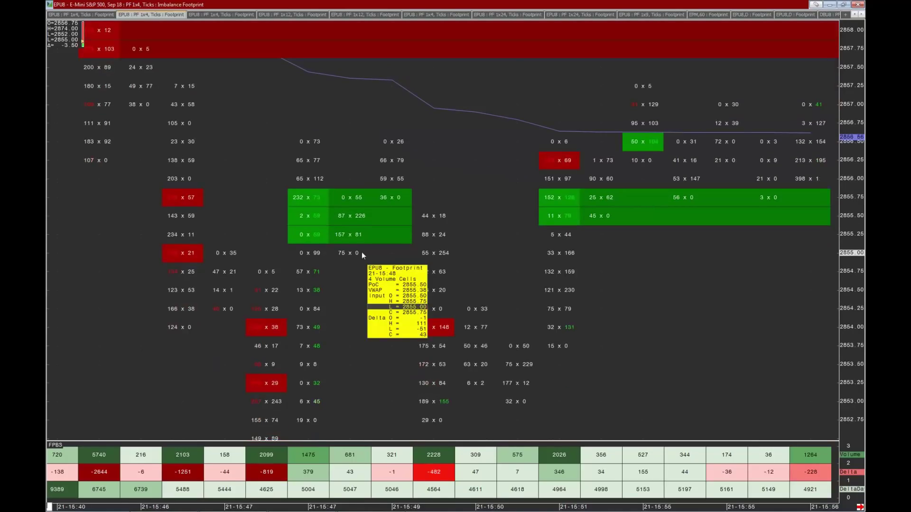
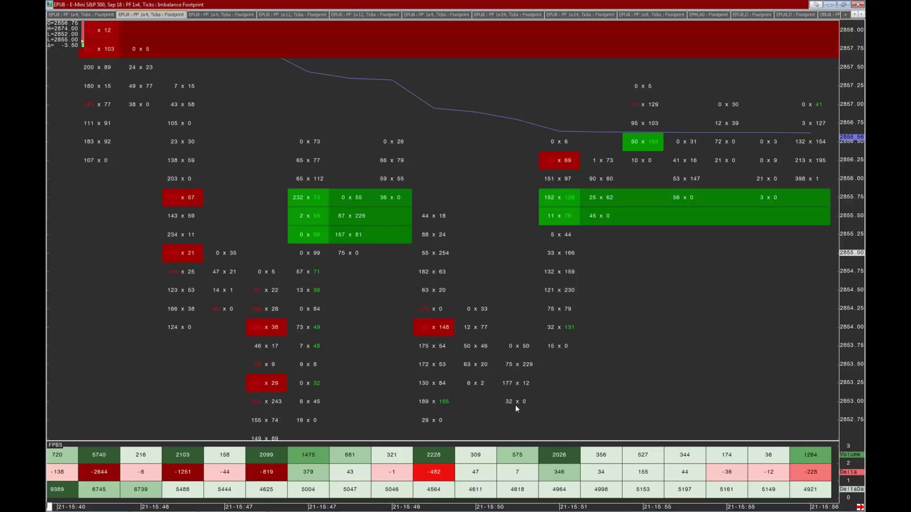
{"action": "right_click", "coordinate": [425, 267]}
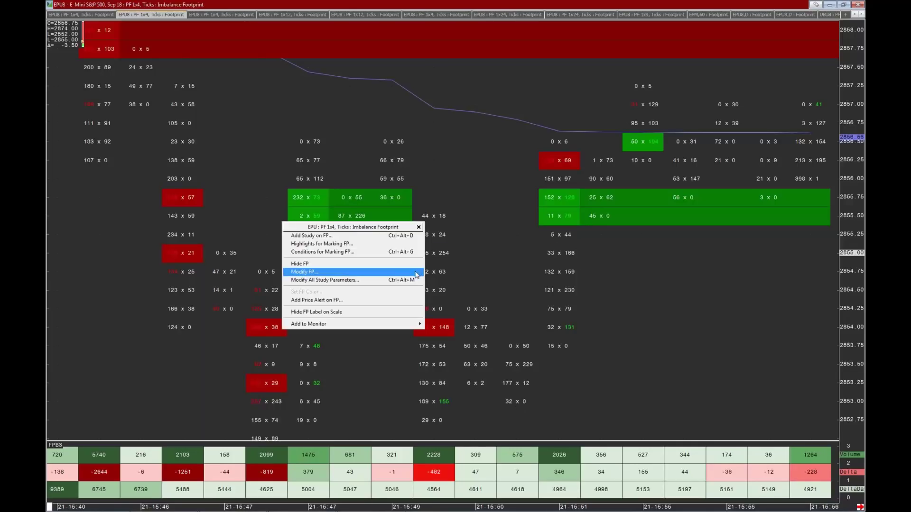
{"action": "left_click", "coordinate": [416, 272]}
{"action": "left_click", "coordinate": [517, 273]}
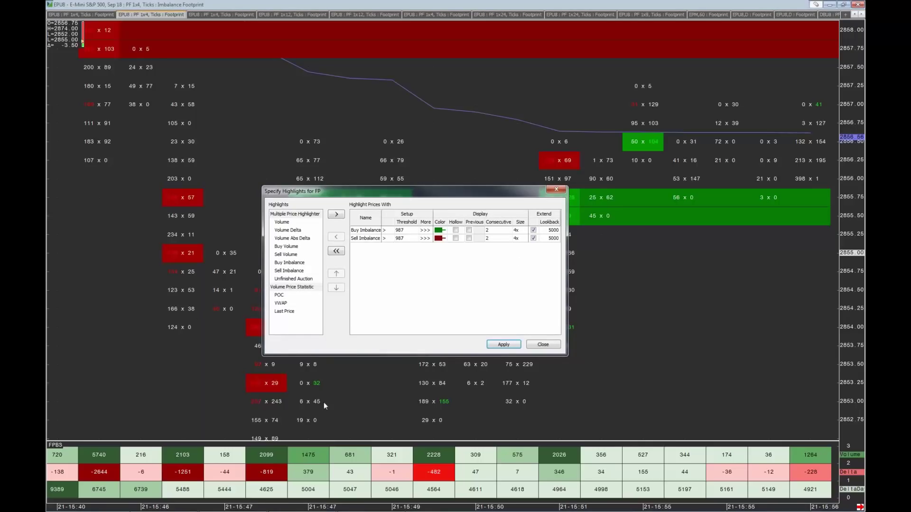
{"action": "left_click", "coordinate": [553, 190]}
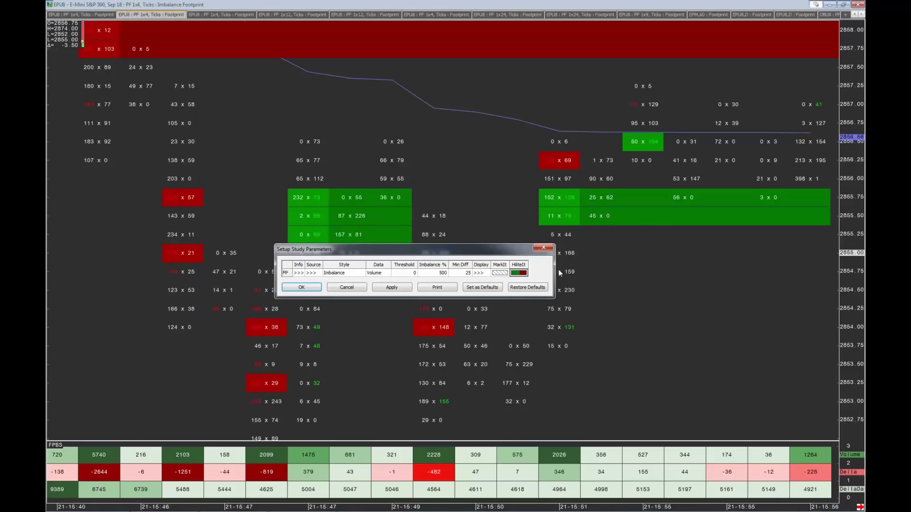
{"action": "left_click", "coordinate": [544, 247]}
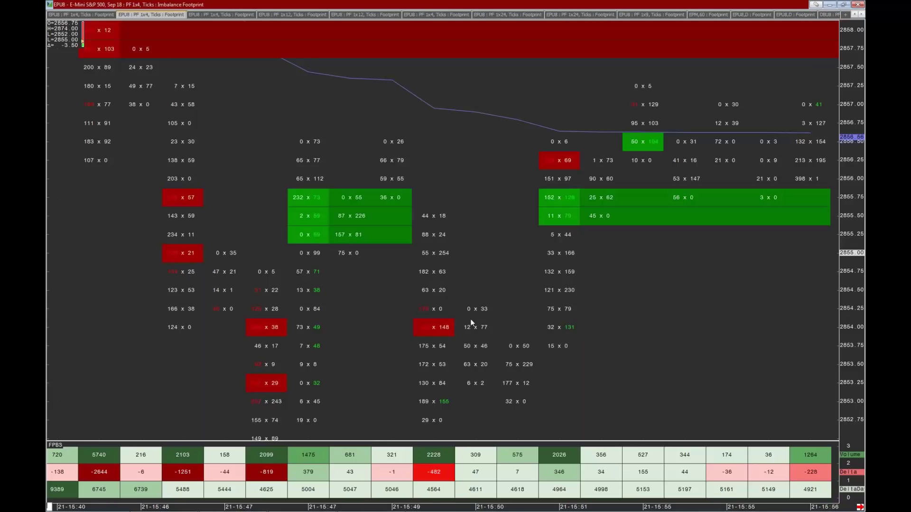
Examine the newest bar where the two-level green zone ends, and trace the red zone back to its sell-imbalance stack.
{"action": "mouse_move", "coordinate": [454, 327]}
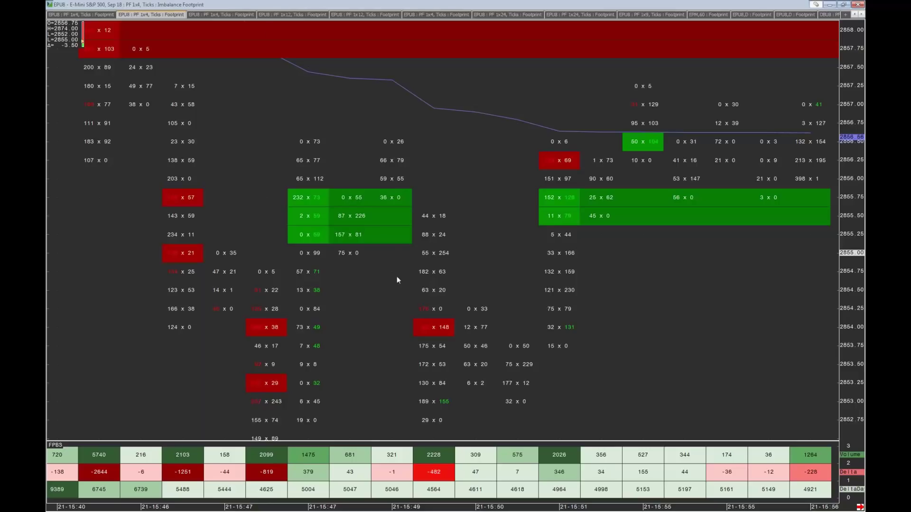
{"action": "scroll", "coordinate": [388, 241], "scroll_direction": "down", "scroll_amount": 3}
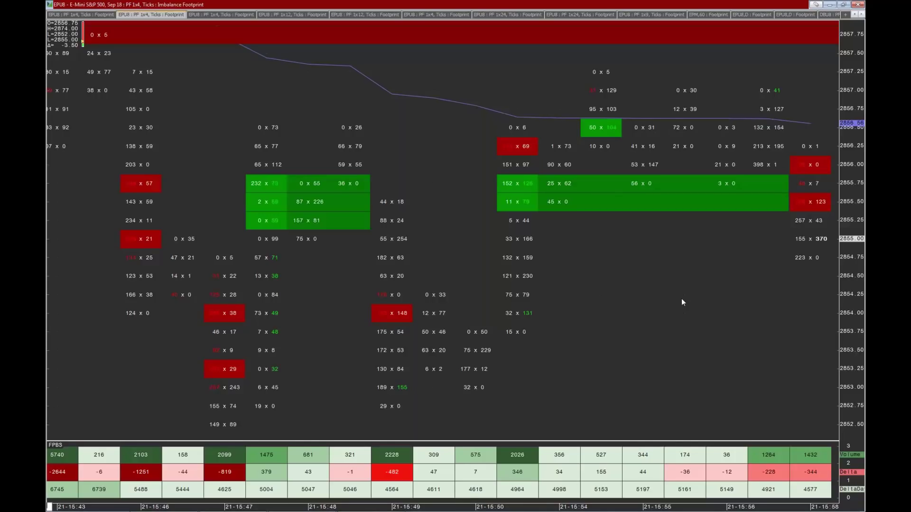
{"action": "left_click_drag", "start_coordinate": [682, 302], "coordinate": [550, 400]}
{"action": "scroll", "coordinate": [490, 46], "scroll_direction": "up", "scroll_amount": 1}
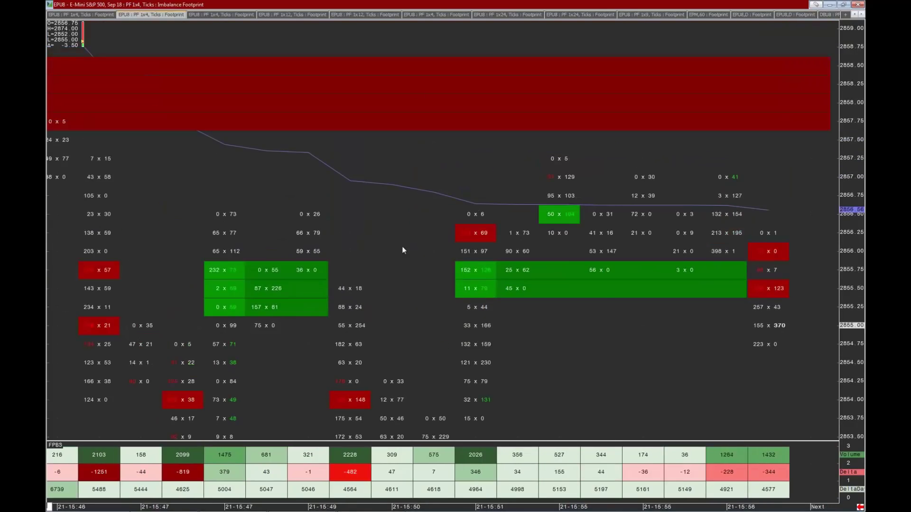
{"action": "scroll", "coordinate": [402, 250], "scroll_direction": "up", "scroll_amount": 3}
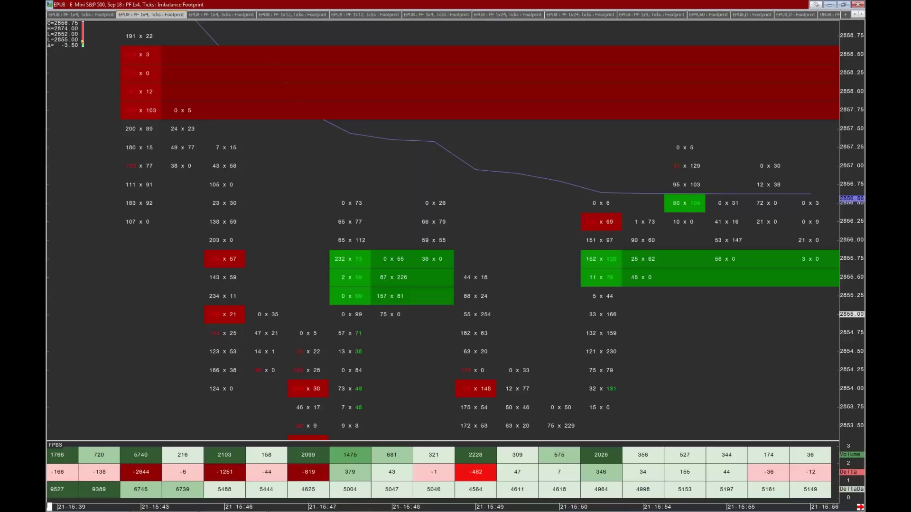
{"action": "scroll", "coordinate": [169, 262], "scroll_direction": "up", "scroll_amount": 1}
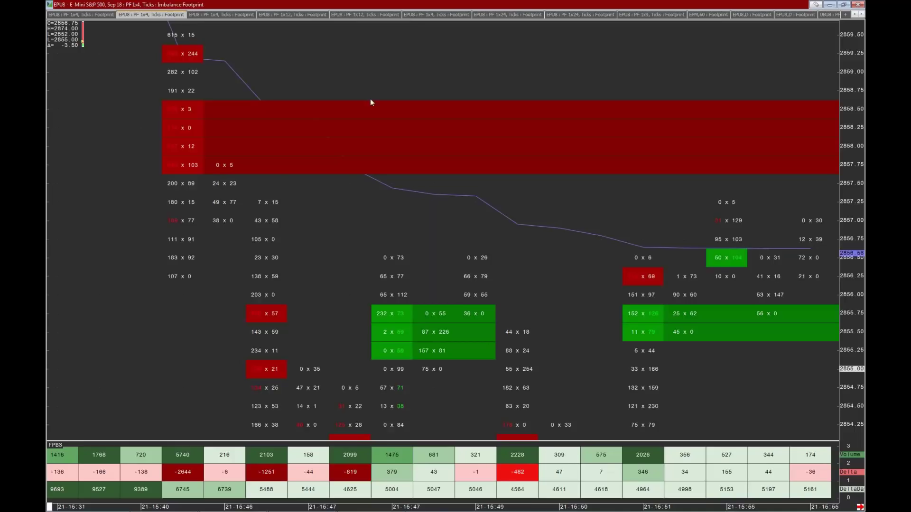
{"action": "left_click_drag", "start_coordinate": [360, 269], "coordinate": [366, 195]}
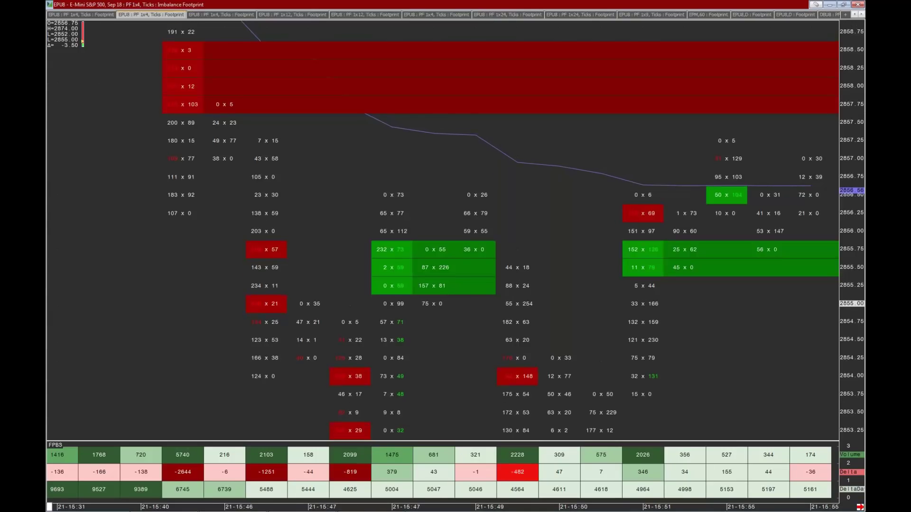
Check the Buy Imbalance highlight's Consecutive setting without changing it, and inspect the details of the three-level buy-imbalance bar.
{"action": "right_click", "coordinate": [391, 308]}
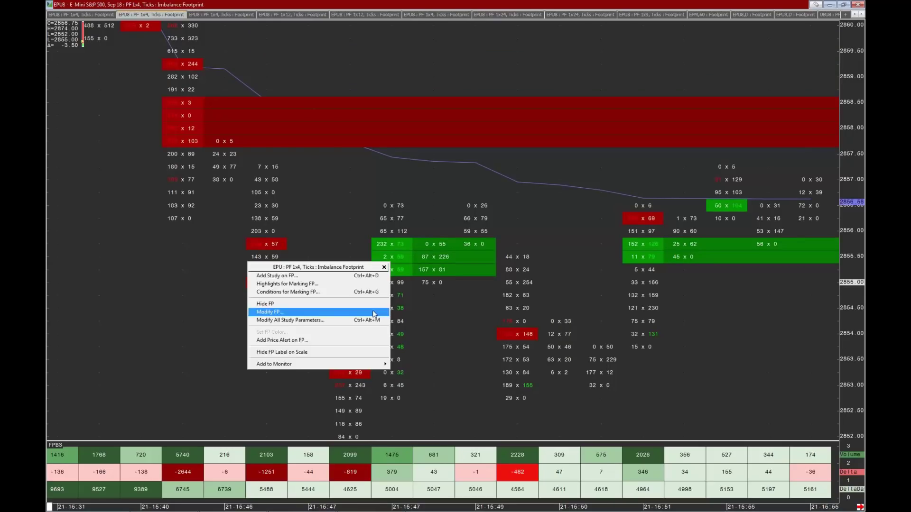
{"action": "left_click", "coordinate": [373, 311]}
{"action": "left_click", "coordinate": [478, 312]}
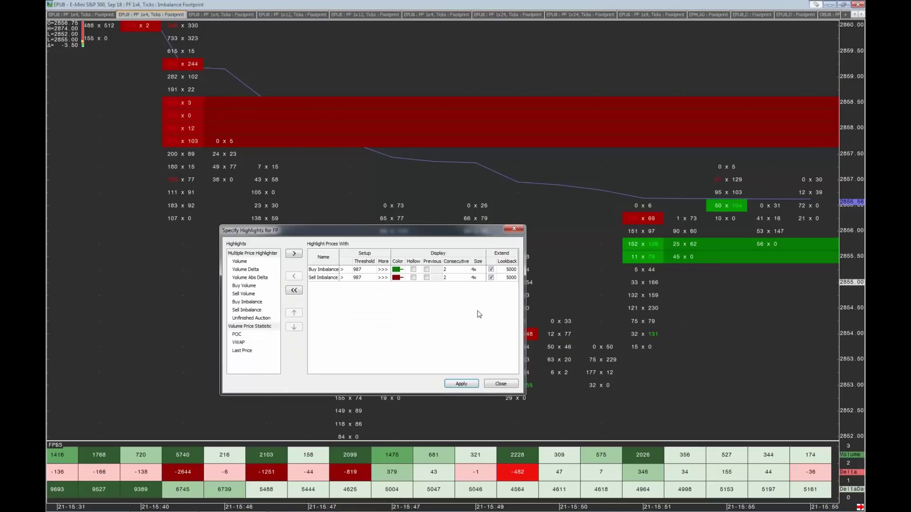
{"action": "left_click", "coordinate": [460, 271]}
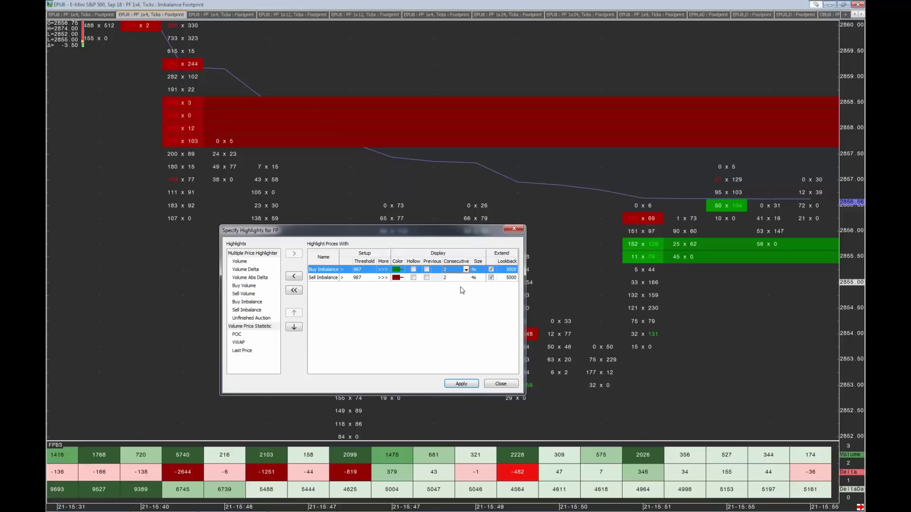
{"action": "left_click", "coordinate": [514, 228]}
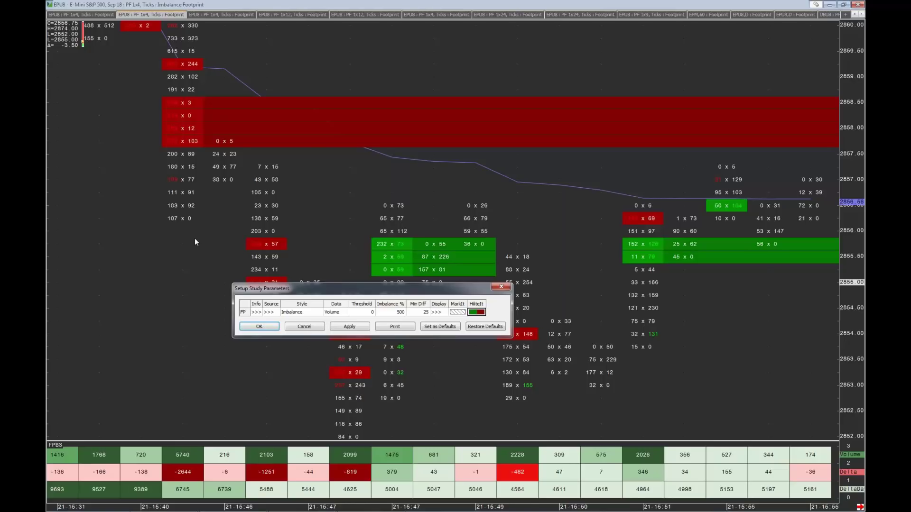
{"action": "left_click", "coordinate": [501, 286]}
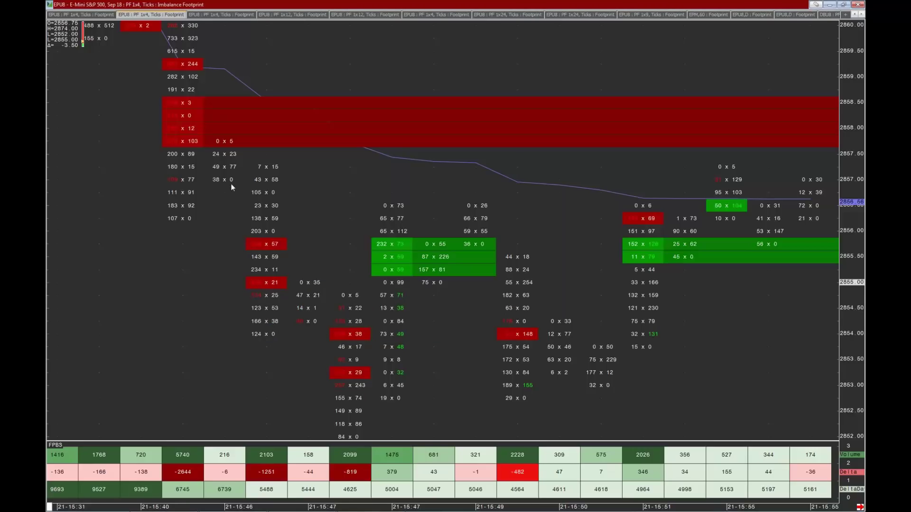
{"action": "mouse_move", "coordinate": [232, 185]}
{"action": "mouse_move", "coordinate": [393, 231]}
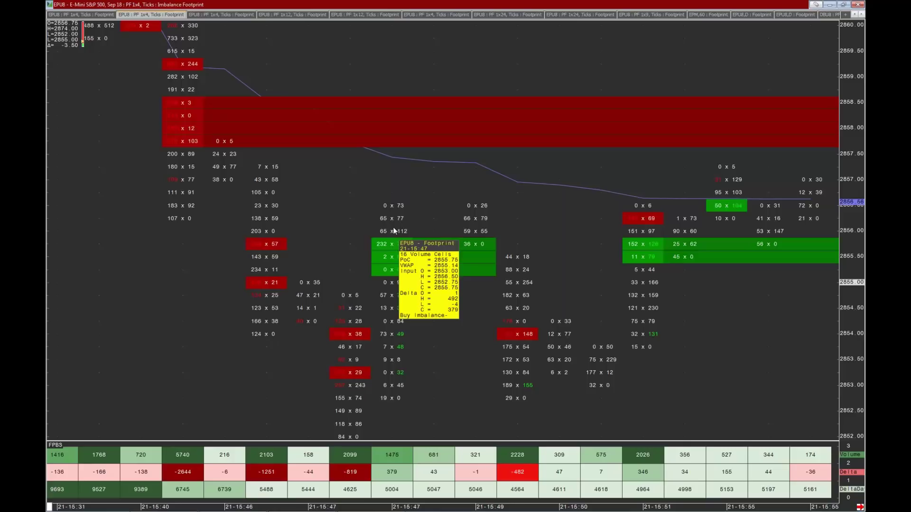
Cross out the extended red zone and the newest two-level green zone, and sketch a zigzag price path between them.
{"action": "right_click", "coordinate": [394, 231]}
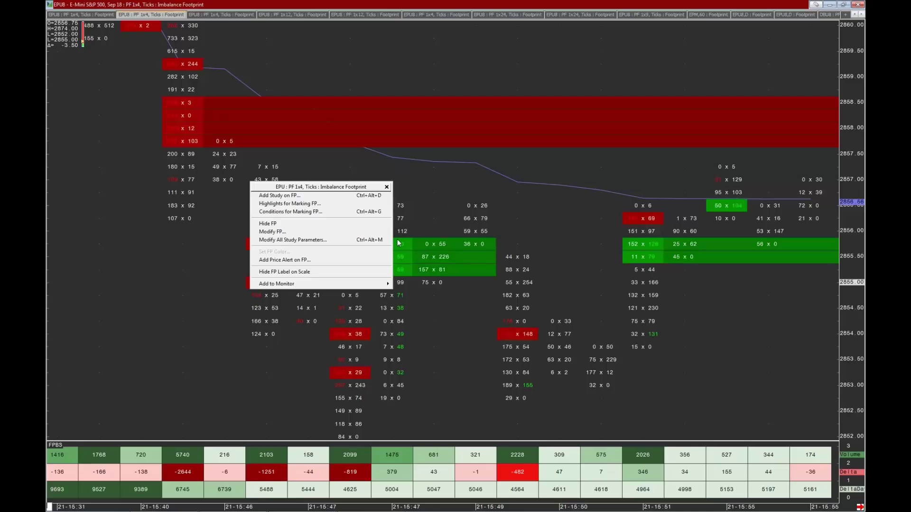
{"action": "left_click", "coordinate": [426, 206]}
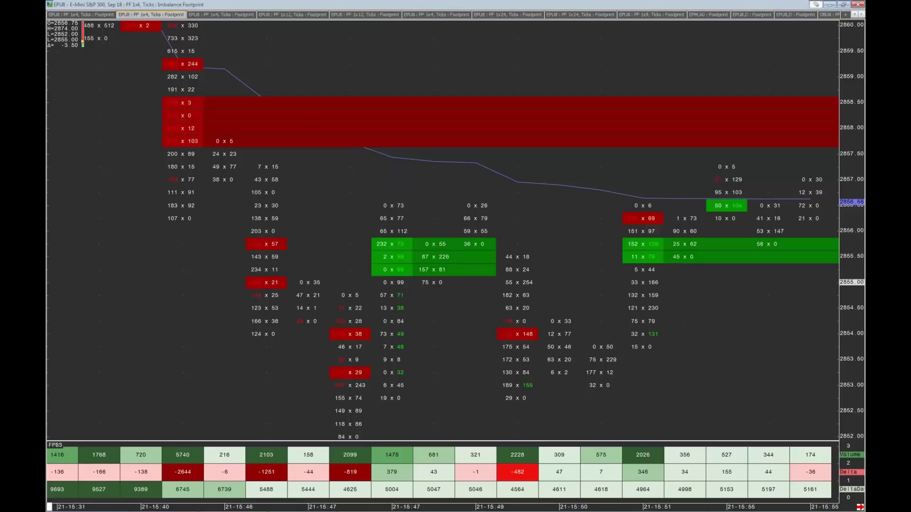
{"action": "left_click", "coordinate": [538, 278]}
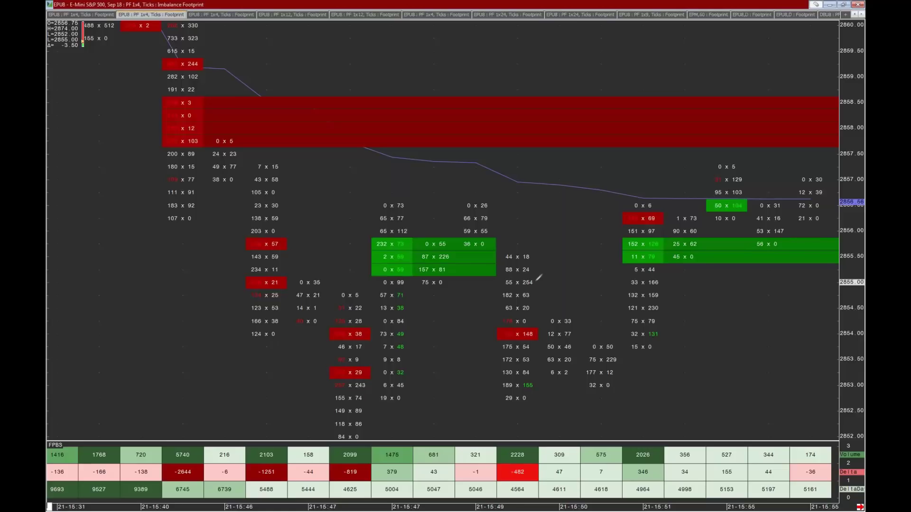
{"action": "left_click_drag", "start_coordinate": [775, 213], "coordinate": [812, 264]}
{"action": "left_click_drag", "start_coordinate": [789, 230], "coordinate": [768, 263]}
{"action": "left_click_drag", "start_coordinate": [779, 78], "coordinate": [811, 120]}
{"action": "left_click_drag", "start_coordinate": [817, 87], "coordinate": [786, 150]}
{"action": "mouse_move", "coordinate": [707, 238]}
{"action": "left_mouse_down"}
{"action": "mouse_move", "coordinate": [816, 221]}
{"action": "mouse_move", "coordinate": [854, 247]}
{"action": "left_mouse_up"}
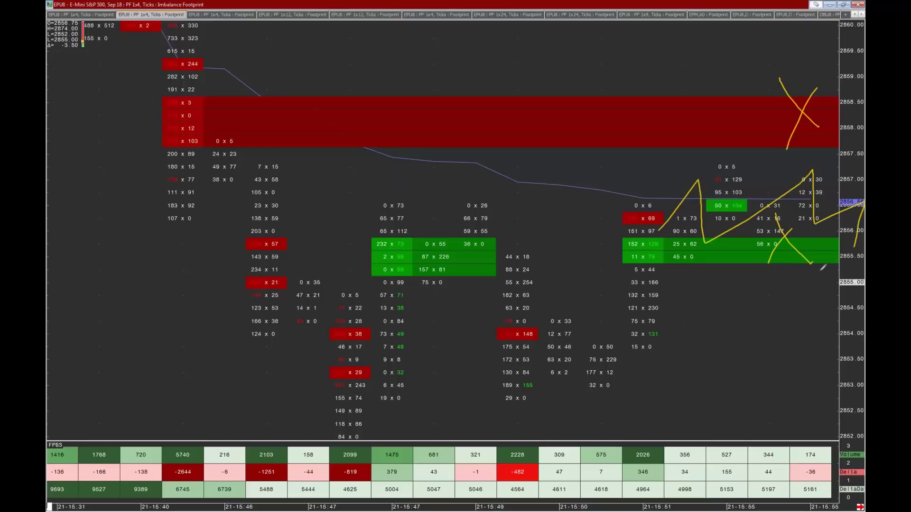
Mark a cross and downward arrow on the bar following the three-level green zone, and trace the pullback curves at both green zones.
{"action": "mouse_move", "coordinate": [502, 294]}
{"action": "left_mouse_down"}
{"action": "mouse_move", "coordinate": [527, 311]}
{"action": "mouse_move", "coordinate": [496, 320]}
{"action": "left_mouse_up"}
{"action": "mouse_move", "coordinate": [508, 321]}
{"action": "left_mouse_down"}
{"action": "mouse_move", "coordinate": [512, 413]}
{"action": "mouse_move", "coordinate": [521, 402]}
{"action": "left_mouse_up"}
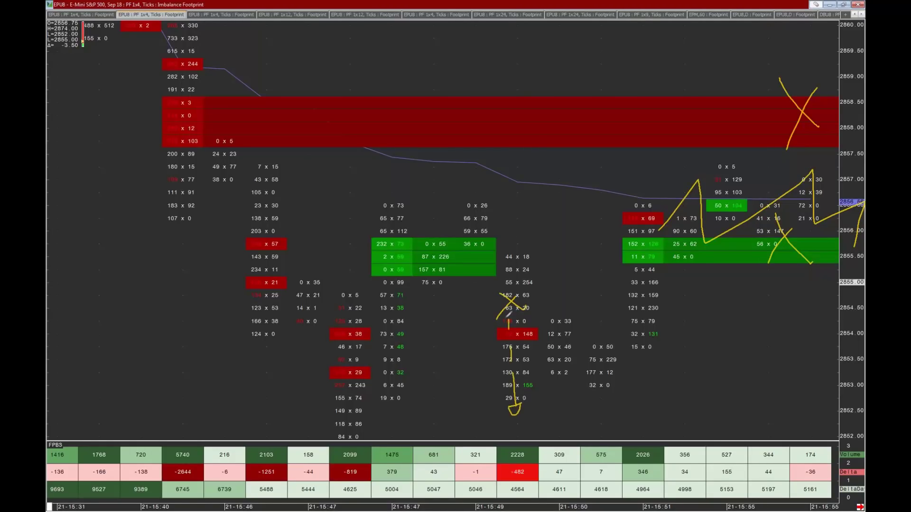
{"action": "mouse_move", "coordinate": [386, 218]}
{"action": "left_mouse_down"}
{"action": "mouse_move", "coordinate": [417, 264]}
{"action": "mouse_move", "coordinate": [457, 265]}
{"action": "mouse_move", "coordinate": [477, 216]}
{"action": "left_mouse_up"}
{"action": "mouse_move", "coordinate": [628, 208]}
{"action": "left_mouse_down"}
{"action": "mouse_move", "coordinate": [730, 188]}
{"action": "mouse_move", "coordinate": [802, 226]}
{"action": "left_mouse_up"}
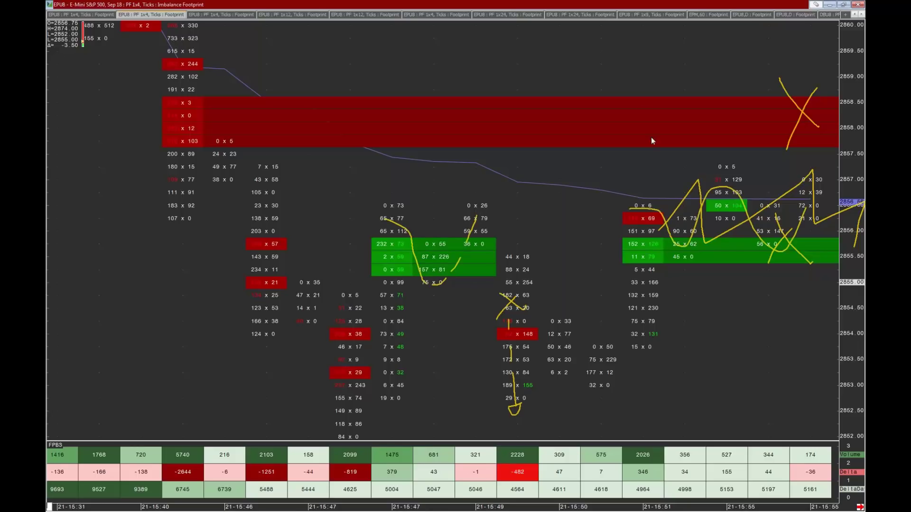
{"action": "key", "text": "Escape"}
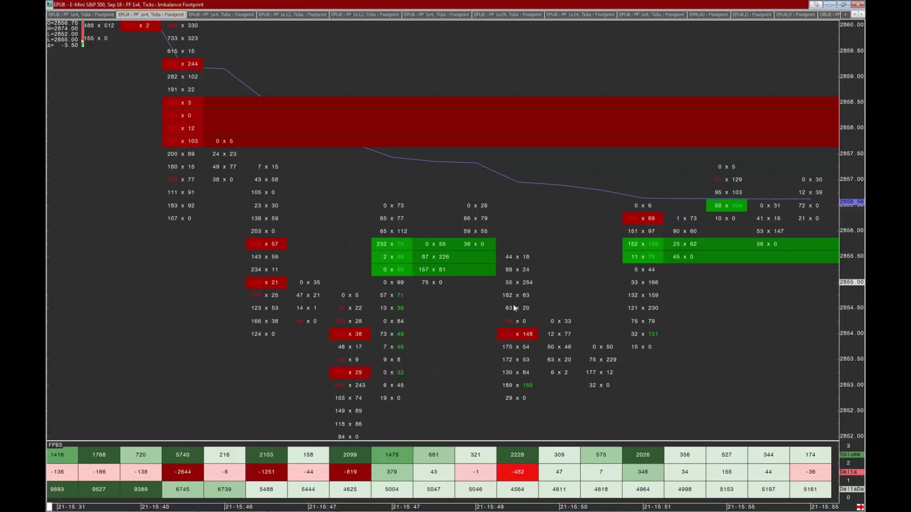
Set the Buy Imbalance highlight's size to 1x in the footprint's highlight settings and apply it.
{"action": "right_click", "coordinate": [366, 257]}
{"action": "left_click", "coordinate": [483, 309]}
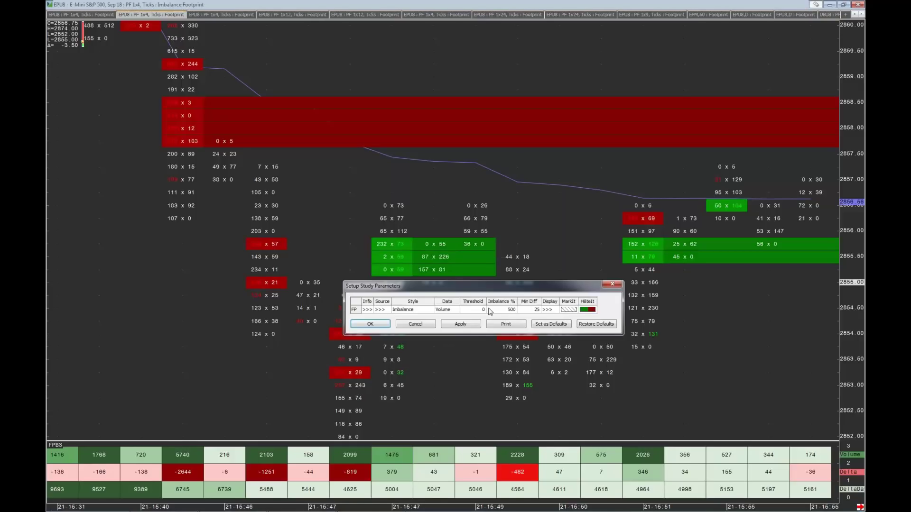
{"action": "left_click", "coordinate": [587, 311]}
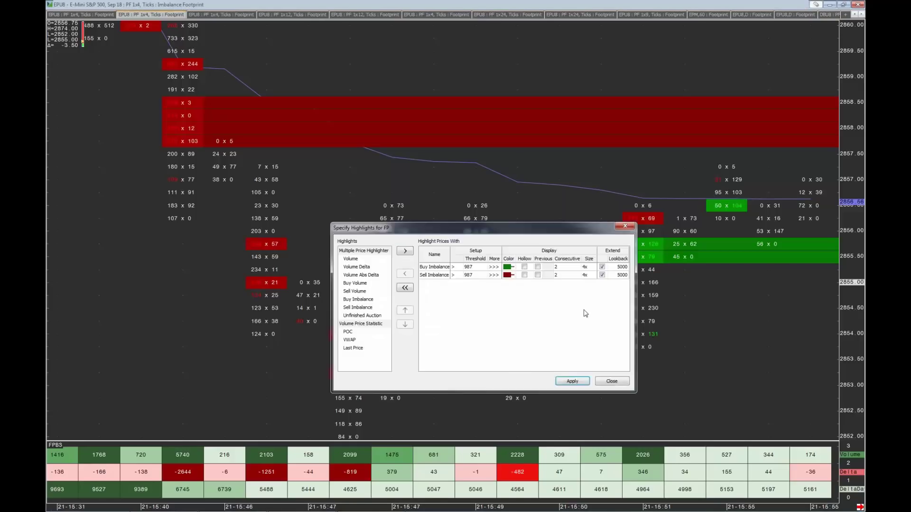
{"action": "left_click", "coordinate": [565, 267]}
{"action": "left_click", "coordinate": [577, 268]}
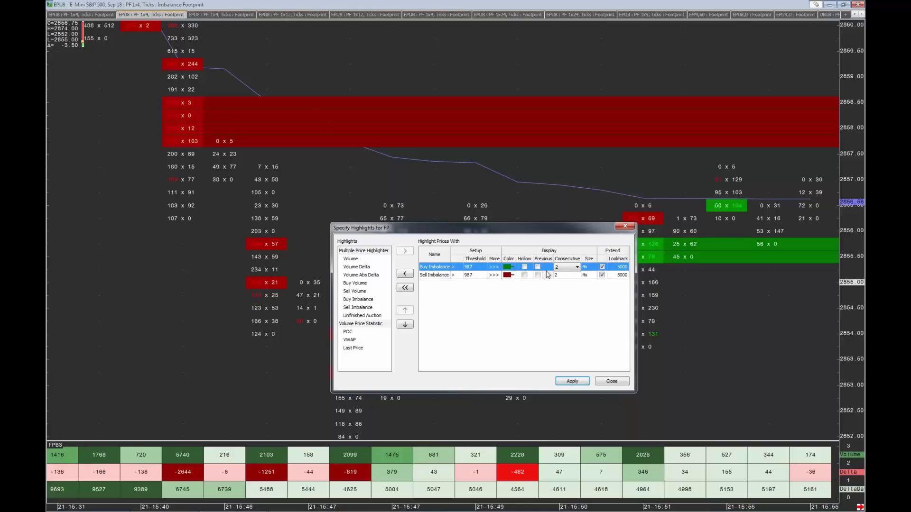
{"action": "left_click", "coordinate": [590, 267]}
{"action": "left_click", "coordinate": [593, 268]}
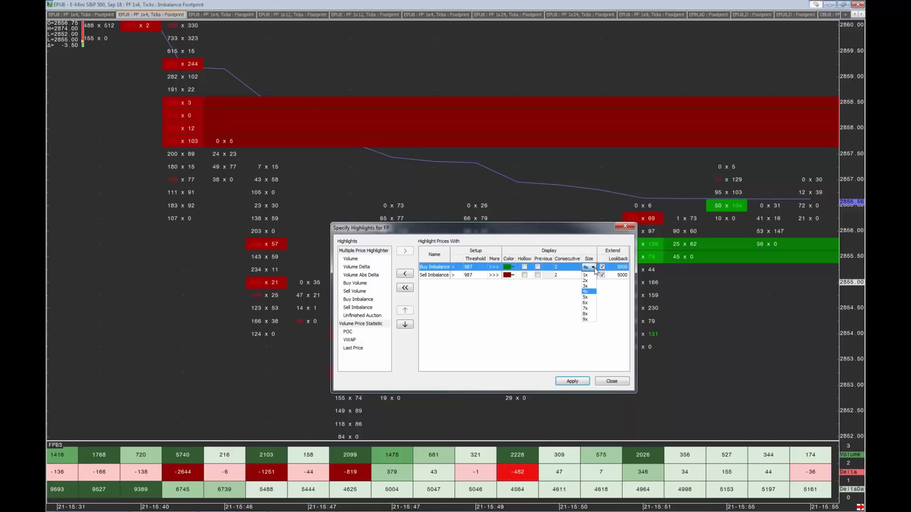
{"action": "left_click", "coordinate": [590, 275]}
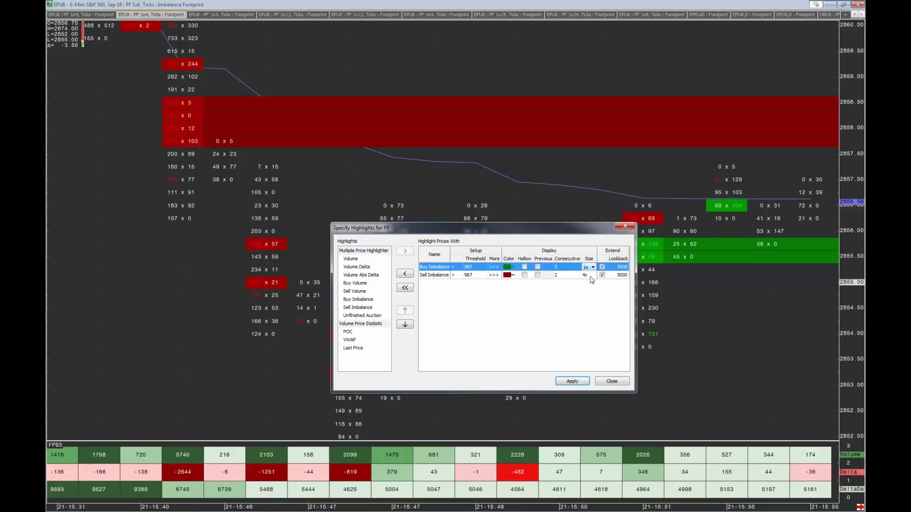
{"action": "left_click", "coordinate": [572, 382]}
Set the Buy Imbalance highlight's size back to 4x and close the highlight and study settings.
{"action": "left_click", "coordinate": [592, 268]}
{"action": "left_click", "coordinate": [593, 268]}
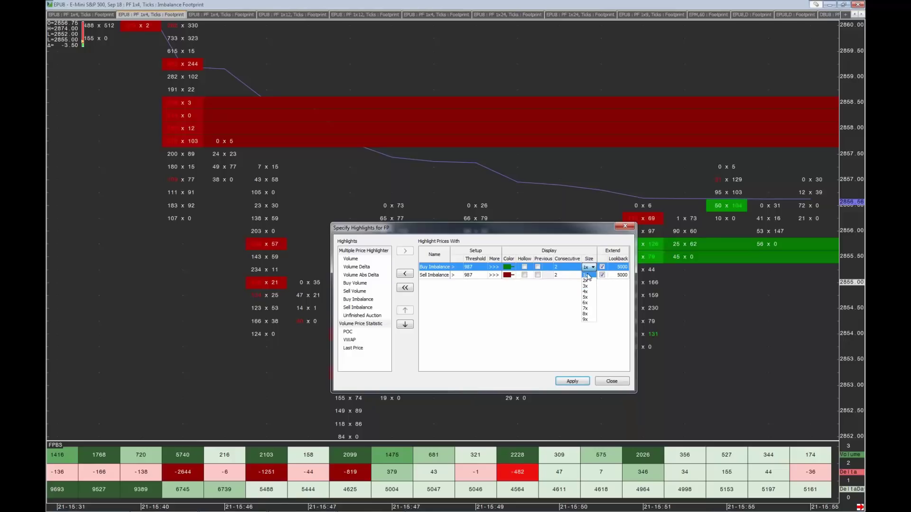
{"action": "left_click", "coordinate": [587, 292]}
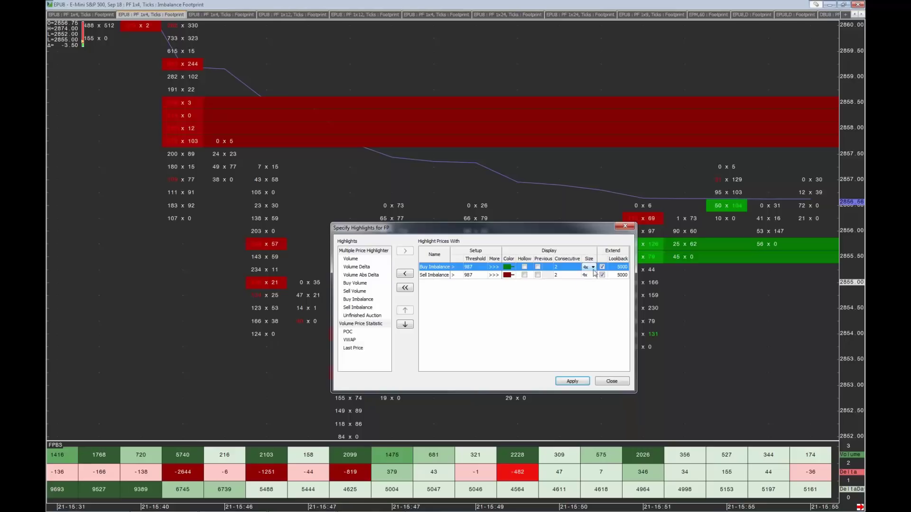
{"action": "left_click", "coordinate": [623, 226]}
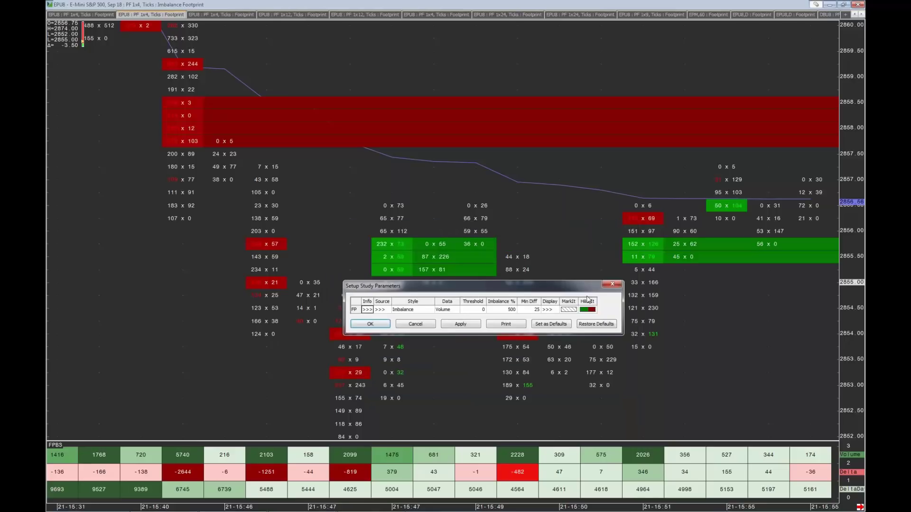
{"action": "left_click", "coordinate": [612, 284]}
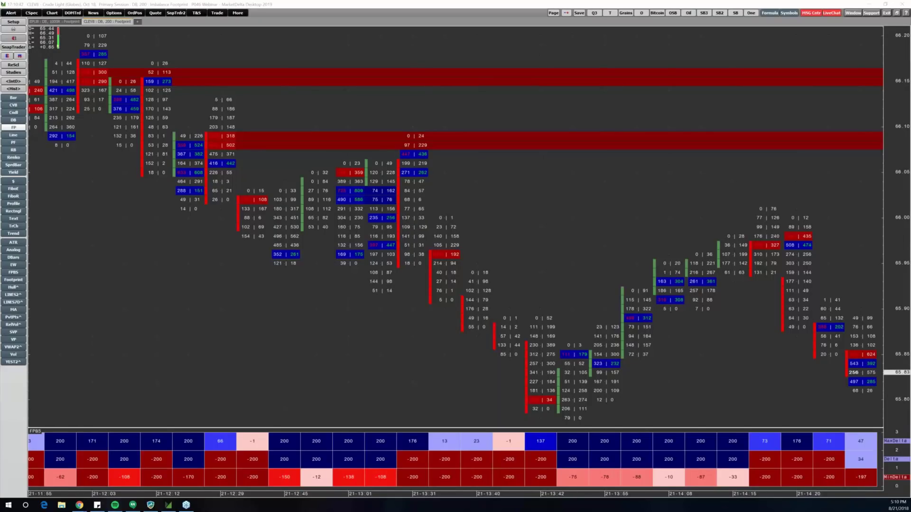
Review the Crude Light footprint's source settings, including the available source types and the delta level, without changing them.
{"action": "mouse_move", "coordinate": [482, 309]}
{"action": "right_click", "coordinate": [395, 294]}
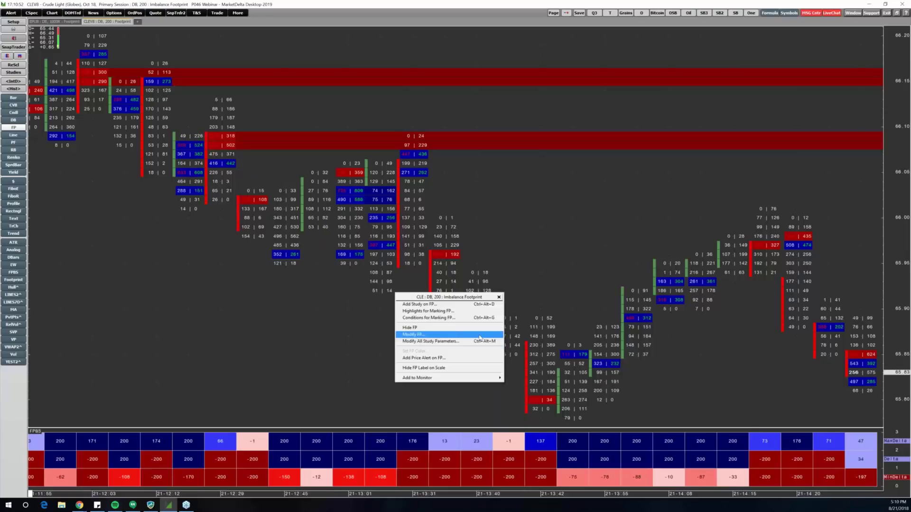
{"action": "left_click", "coordinate": [479, 337]}
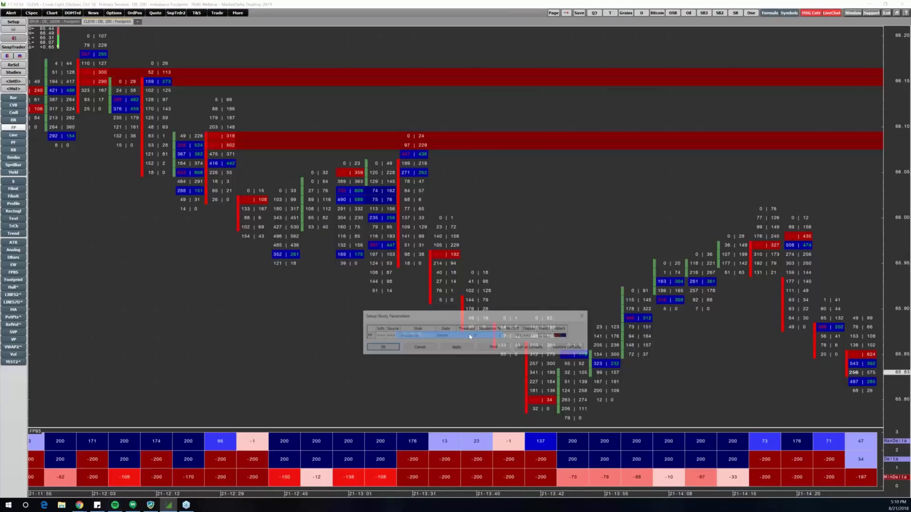
{"action": "left_click", "coordinate": [390, 335]}
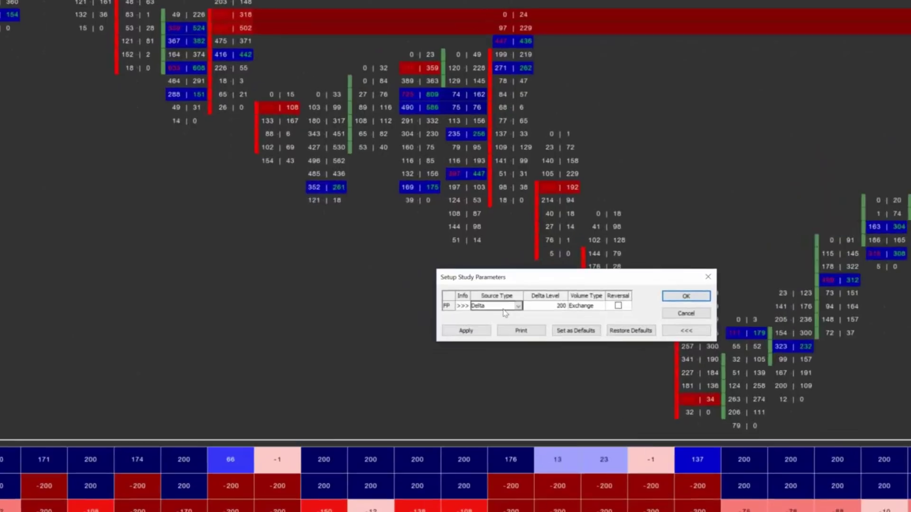
{"action": "left_click", "coordinate": [437, 328]}
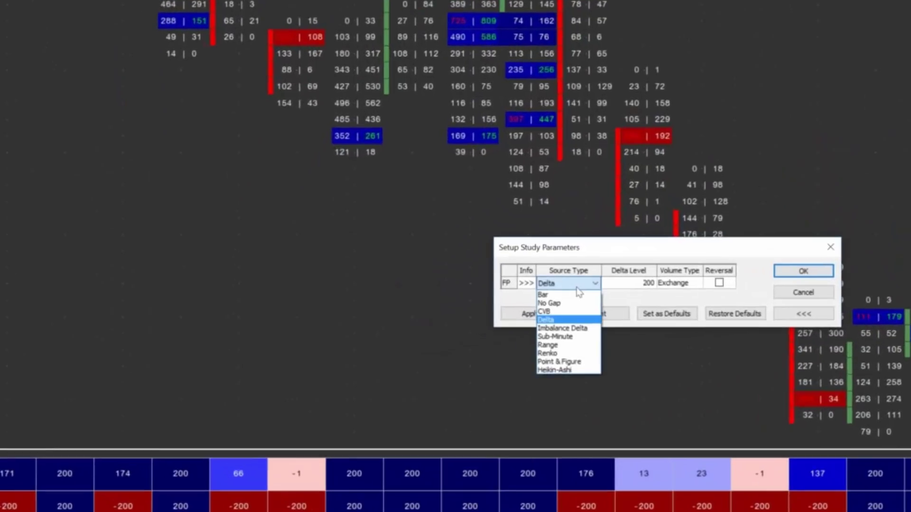
{"action": "left_click", "coordinate": [560, 320]}
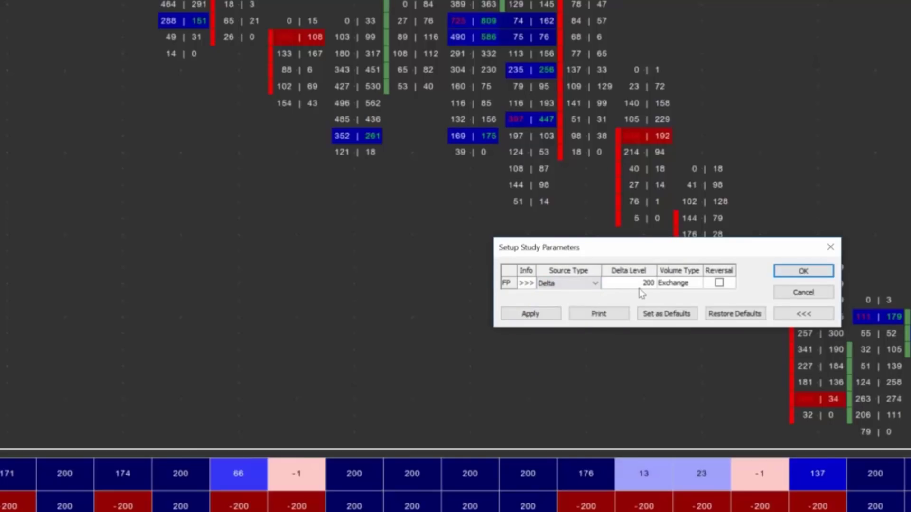
{"action": "left_click", "coordinate": [793, 272]}
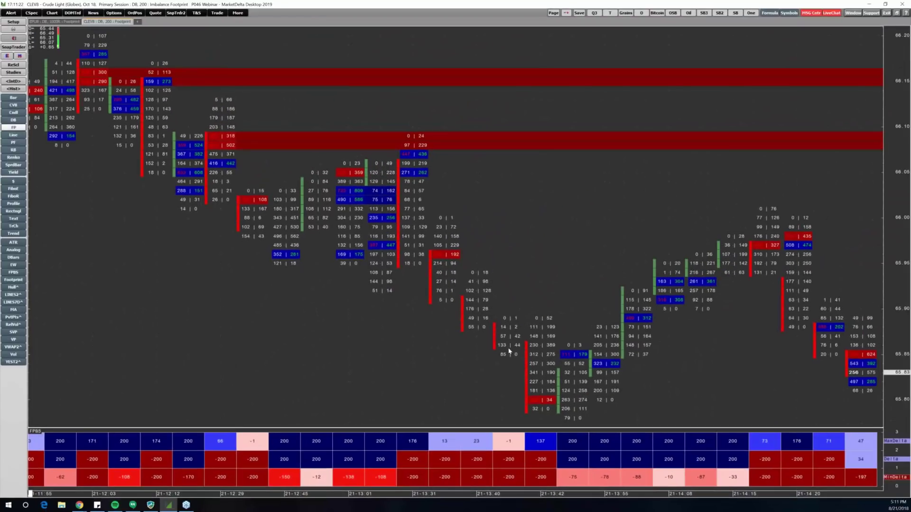
Inspect the delta bars around the chart's low and compare them with the delta values in the statistics rows.
{"action": "left_click", "coordinate": [509, 351]}
{"action": "mouse_move", "coordinate": [685, 460]}
{"action": "mouse_move", "coordinate": [537, 364]}
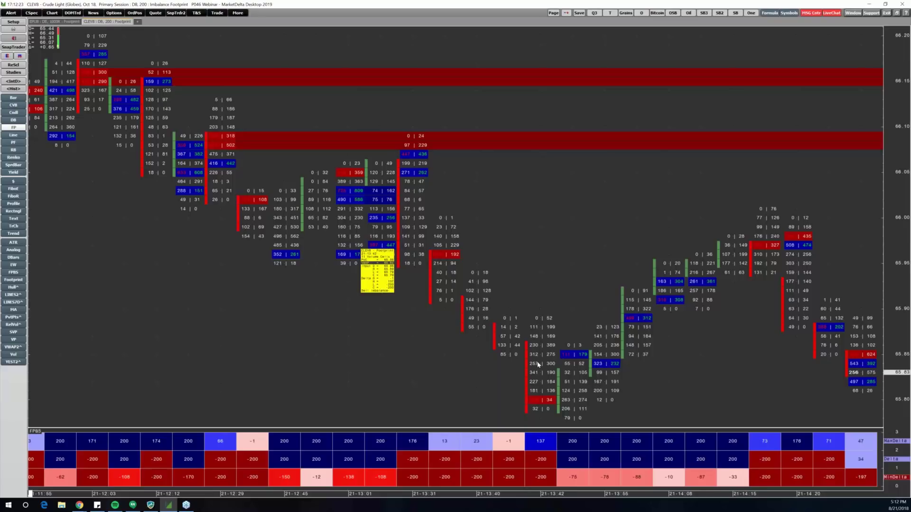
Enable Reversal for the footprint's Delta source and apply it to the chart.
{"action": "right_click", "coordinate": [538, 365]}
{"action": "left_click", "coordinate": [519, 355]}
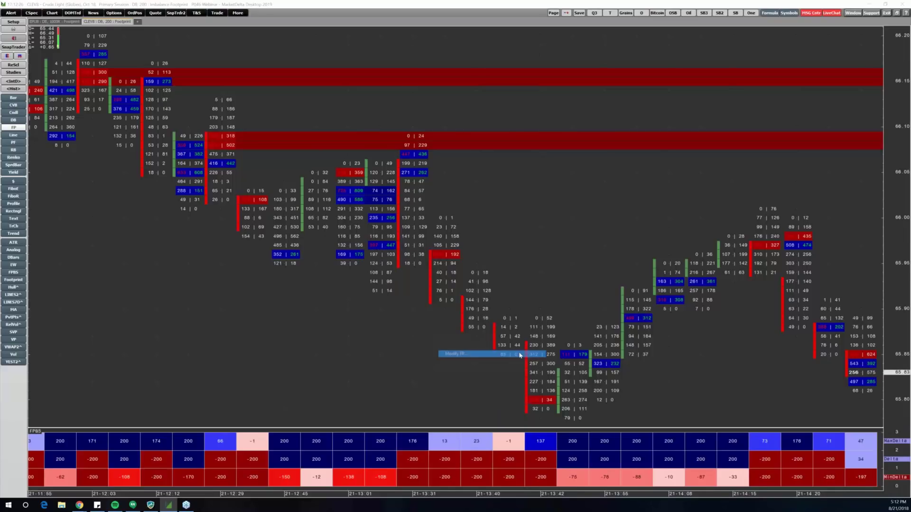
{"action": "left_click", "coordinate": [432, 356]}
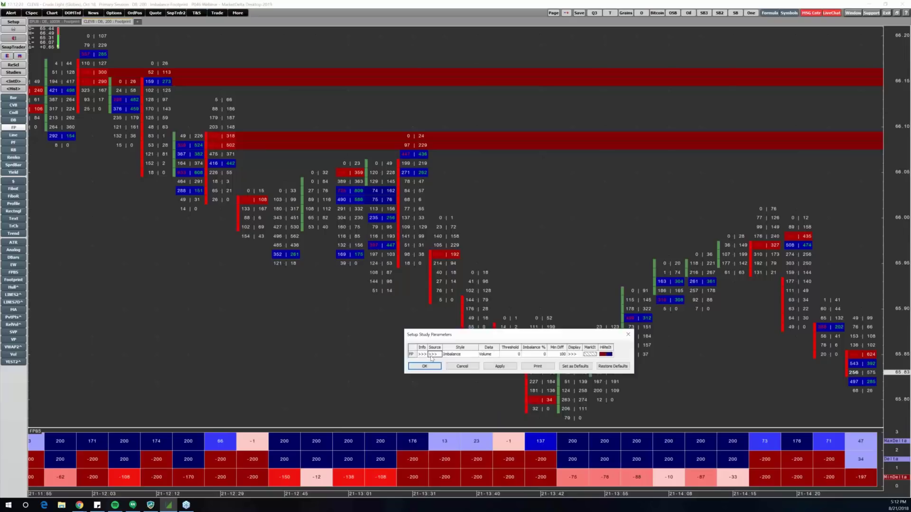
{"action": "left_click", "coordinate": [432, 355]}
{"action": "left_click_drag", "start_coordinate": [448, 334], "coordinate": [340, 257]}
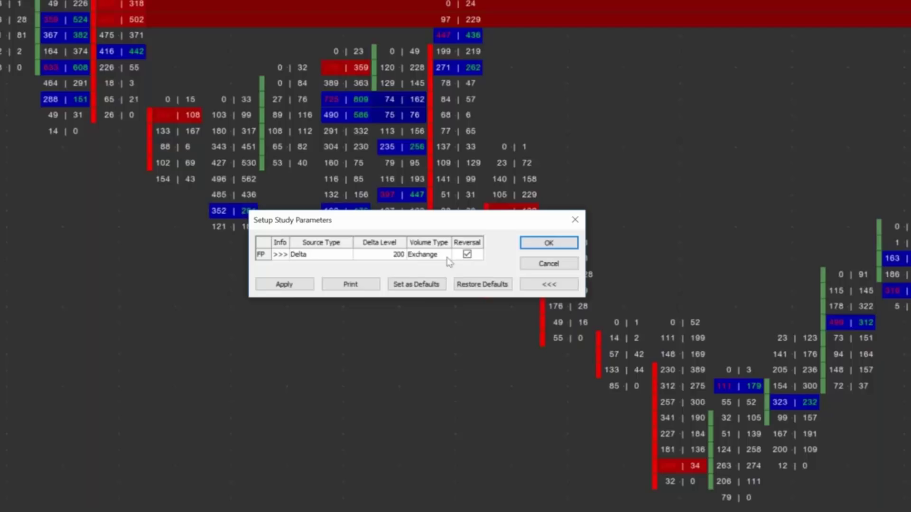
{"action": "left_click", "coordinate": [284, 286]}
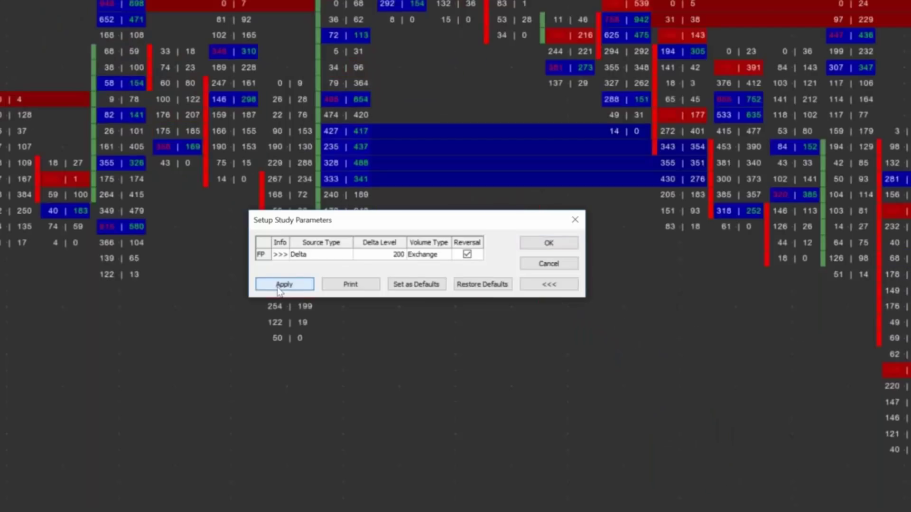
Set the footprint source's delta level to 100 and apply the change.
{"action": "left_click", "coordinate": [385, 255]}
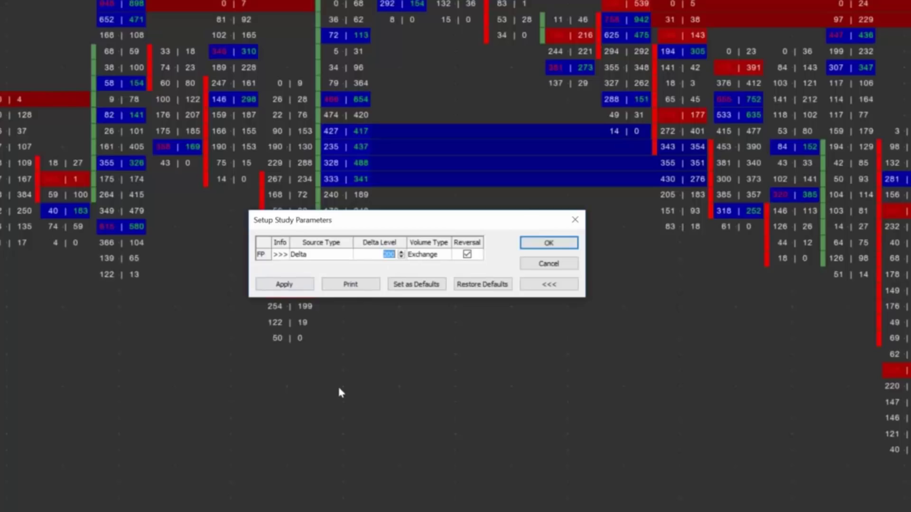
{"action": "type", "text": "100"}
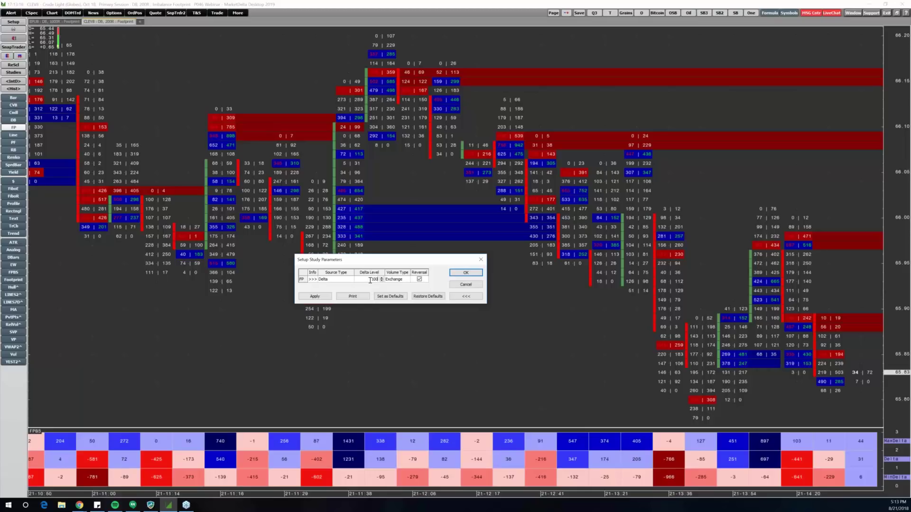
{"action": "left_click", "coordinate": [314, 297]}
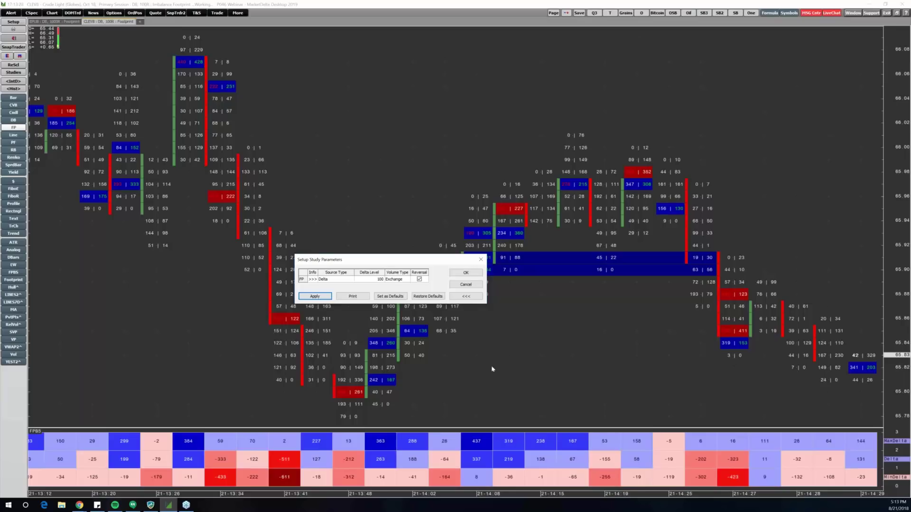
Move the source settings clear of the bars to examine the delta reversal chart, and close them without further changes.
{"action": "left_click_drag", "start_coordinate": [430, 260], "coordinate": [448, 99]}
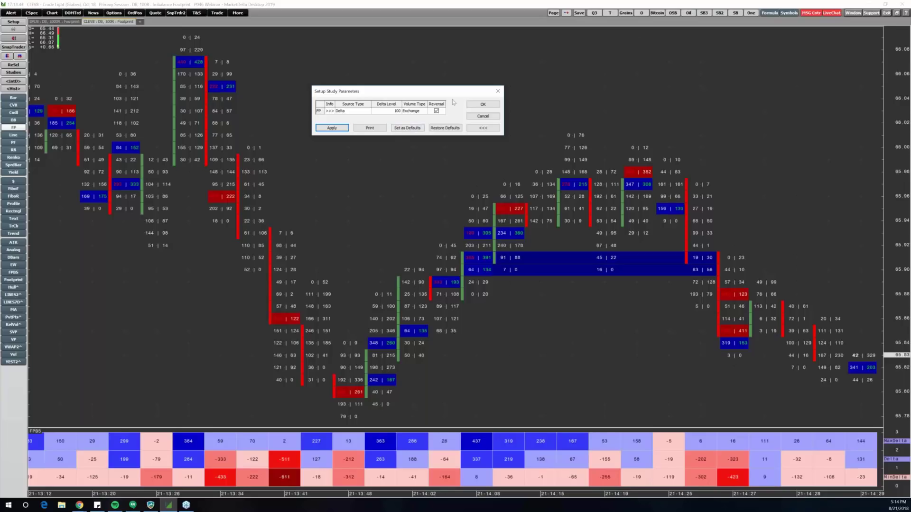
{"action": "left_click_drag", "start_coordinate": [455, 91], "coordinate": [501, 119]}
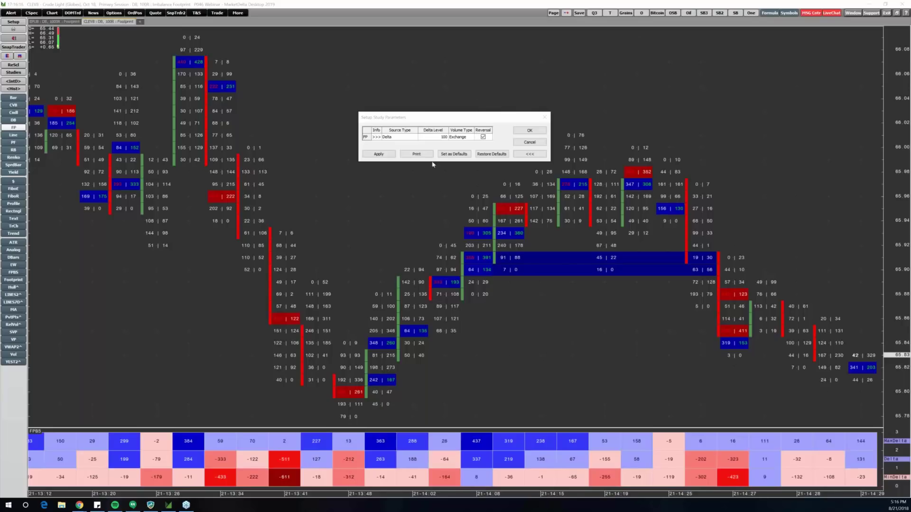
{"action": "left_click", "coordinate": [442, 137]}
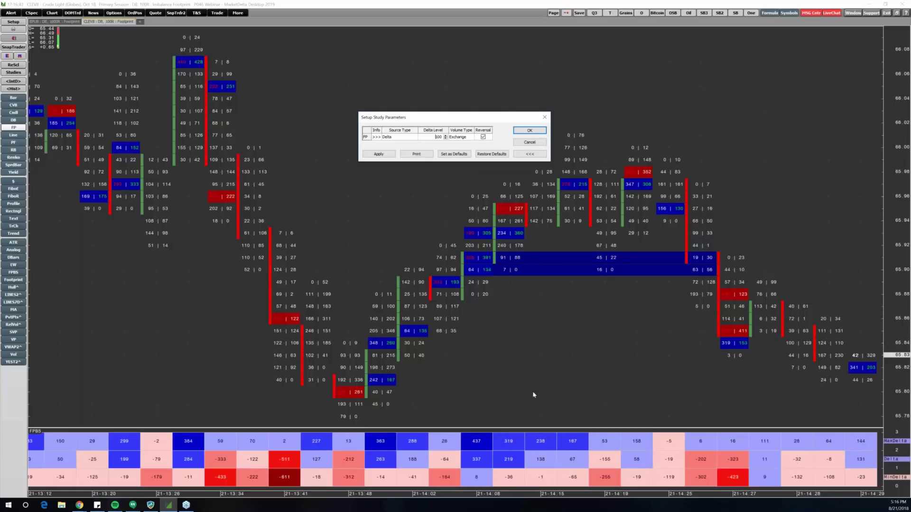
{"action": "left_click", "coordinate": [530, 142]}
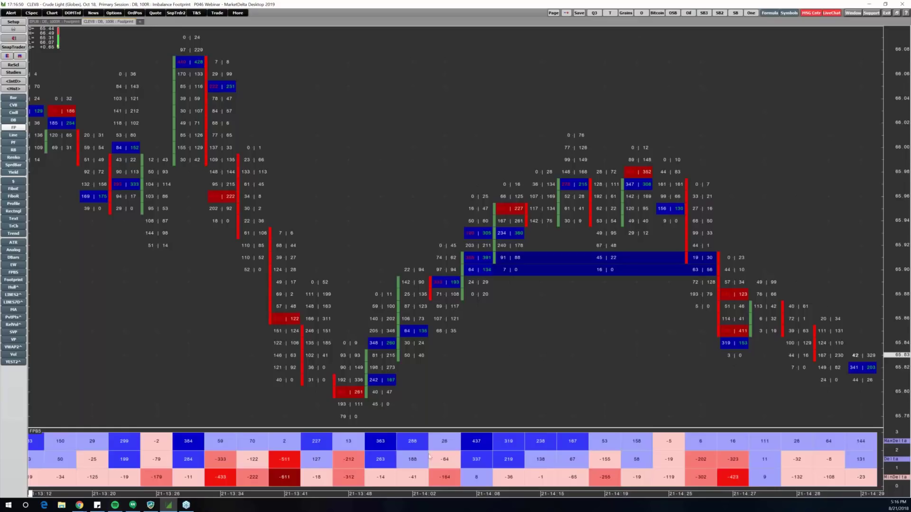
Review the footprint's Sell Imbalance and Buy Imbalance highlight settings, and close all settings without making changes.
{"action": "mouse_move", "coordinate": [383, 448]}
{"action": "mouse_move", "coordinate": [403, 462]}
{"action": "mouse_move", "coordinate": [412, 445]}
{"action": "mouse_move", "coordinate": [388, 485]}
{"action": "mouse_move", "coordinate": [522, 479]}
{"action": "right_click", "coordinate": [500, 268]}
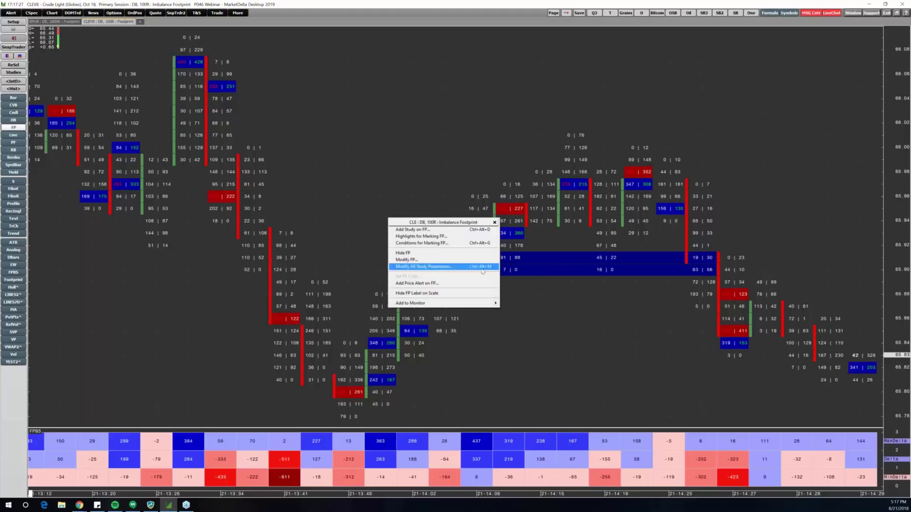
{"action": "left_click", "coordinate": [438, 261]}
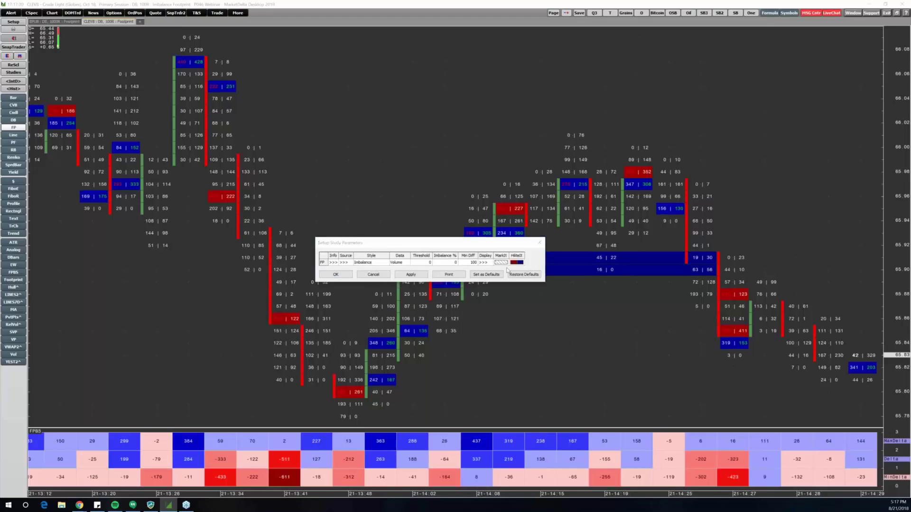
{"action": "left_click", "coordinate": [439, 255]}
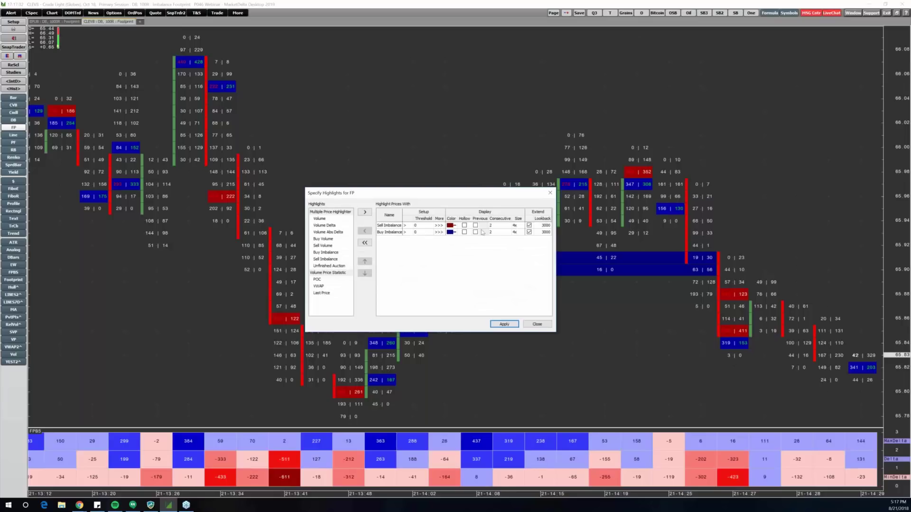
{"action": "left_click", "coordinate": [537, 324]}
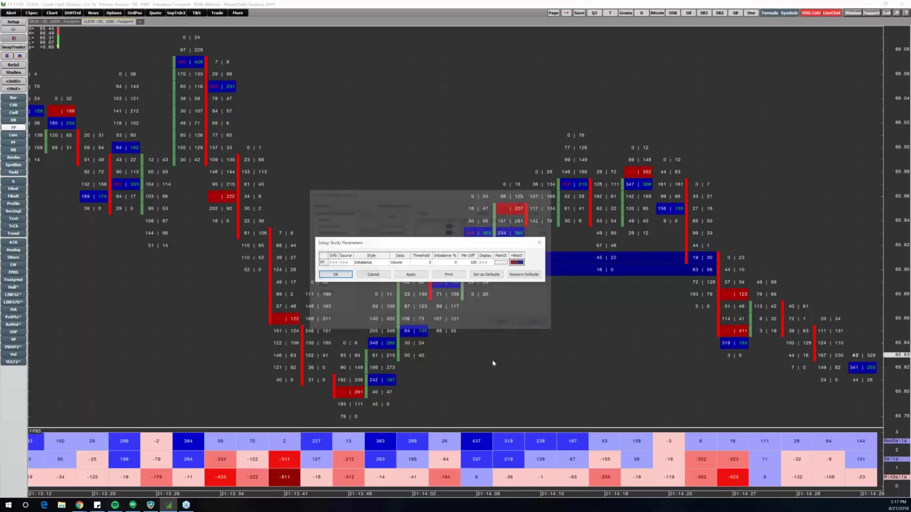
{"action": "left_click", "coordinate": [373, 274]}
Examine the extended imbalance zones in the earlier Crude Light bars and return to the most recent bars.
{"action": "scroll", "coordinate": [253, 312], "scroll_direction": "left", "scroll_amount": 10}
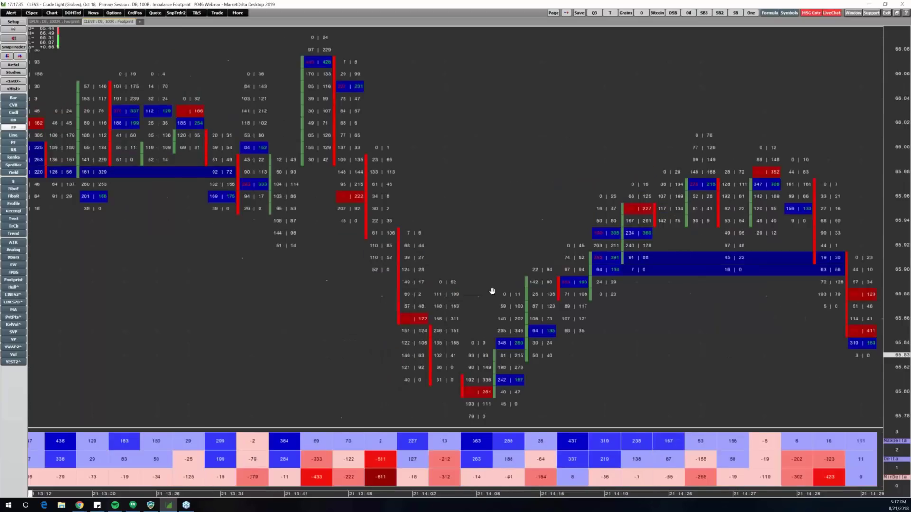
{"action": "scroll", "coordinate": [567, 370], "scroll_direction": "left", "scroll_amount": 10}
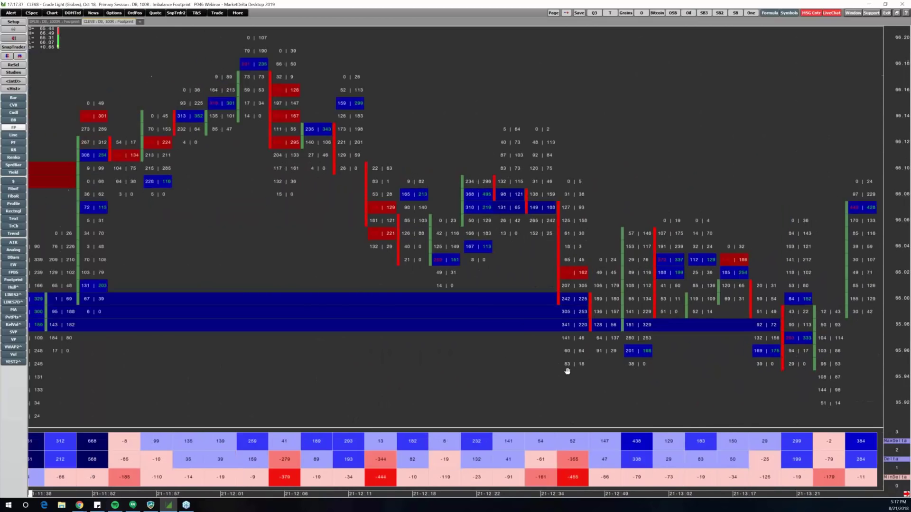
{"action": "scroll", "coordinate": [569, 359], "scroll_direction": "right", "scroll_amount": 10}
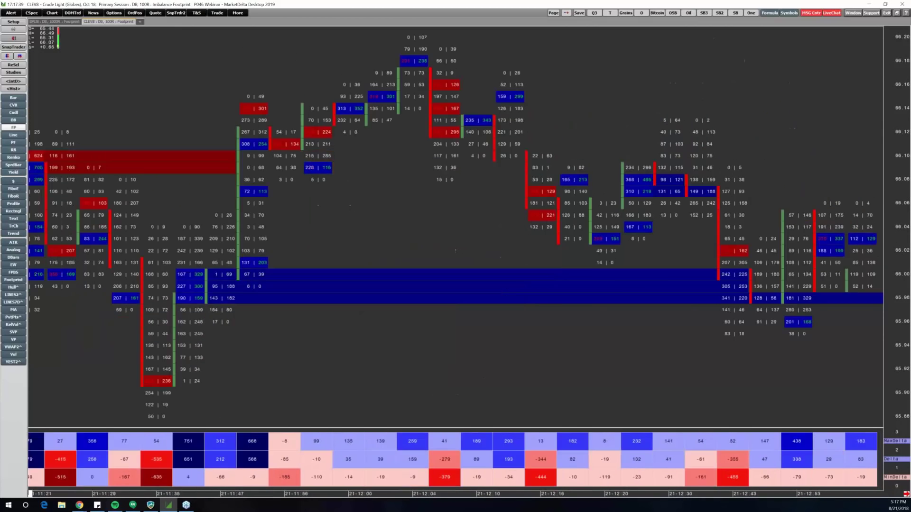
{"action": "scroll", "coordinate": [857, 486], "scroll_direction": "right", "scroll_amount": 10}
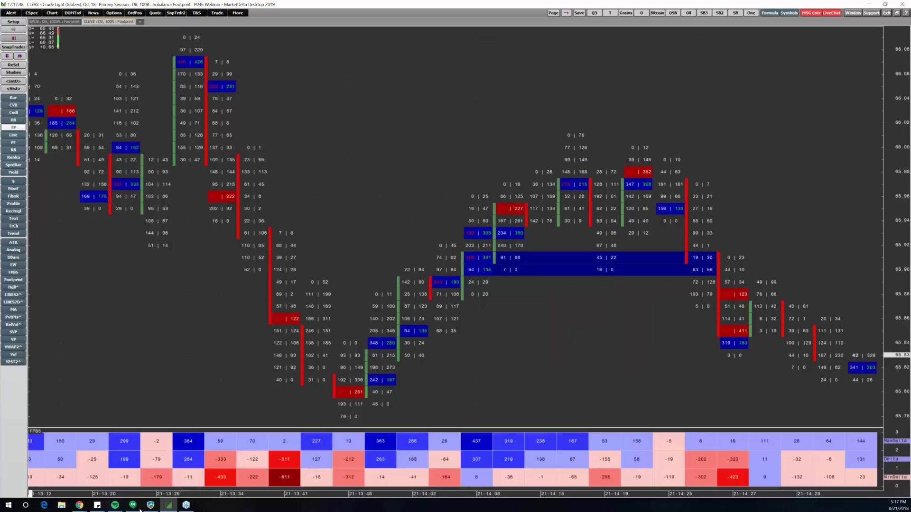
{"action": "mouse_move", "coordinate": [374, 371]}
{"action": "mouse_move", "coordinate": [431, 329]}
{"action": "mouse_move", "coordinate": [409, 350]}
{"action": "mouse_move", "coordinate": [510, 239]}
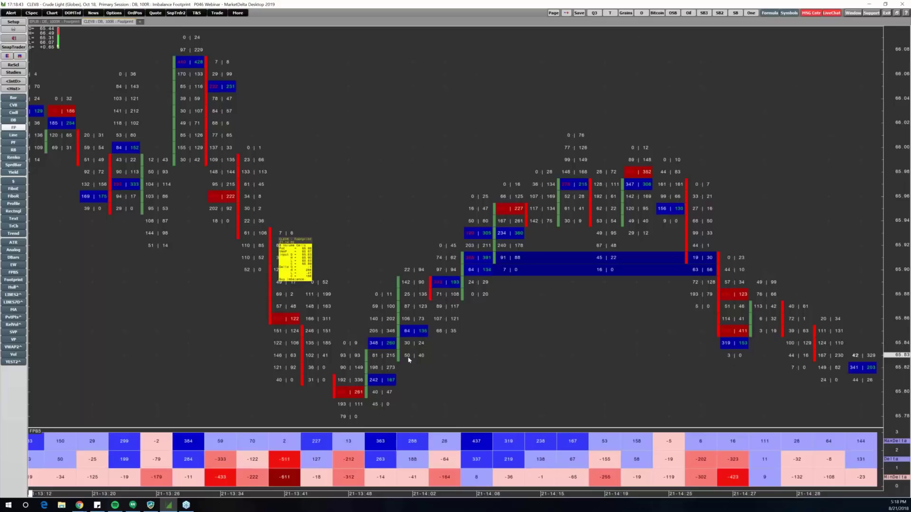
Change the footprint's source type to Imbalance Delta, keeping the source settings clear of the bars.
{"action": "right_click", "coordinate": [420, 317]}
{"action": "left_click", "coordinate": [375, 314]}
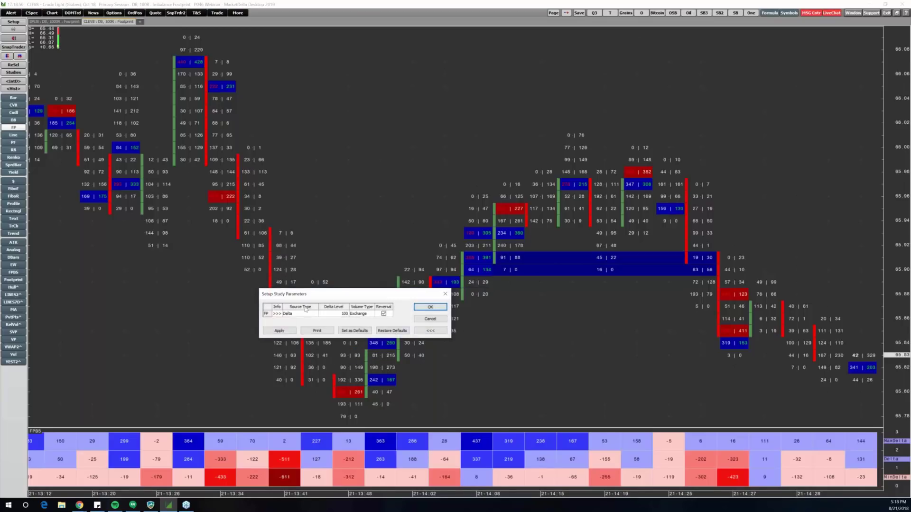
{"action": "left_click_drag", "start_coordinate": [345, 298], "coordinate": [411, 113]}
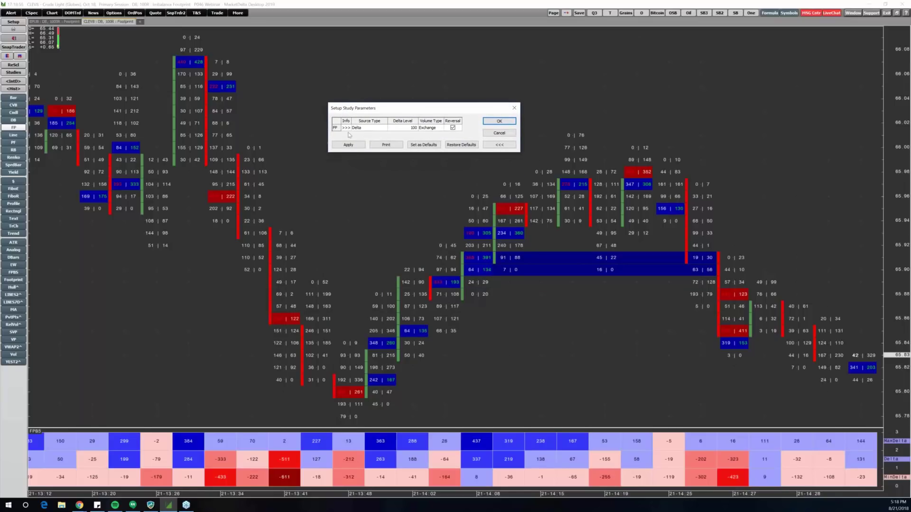
{"action": "left_click", "coordinate": [365, 128]}
{"action": "left_click", "coordinate": [366, 130]}
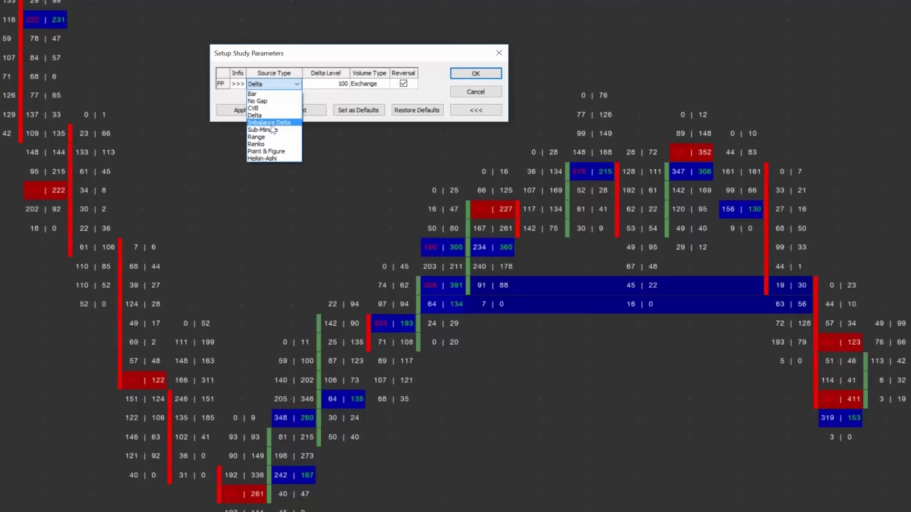
{"action": "left_click", "coordinate": [272, 124]}
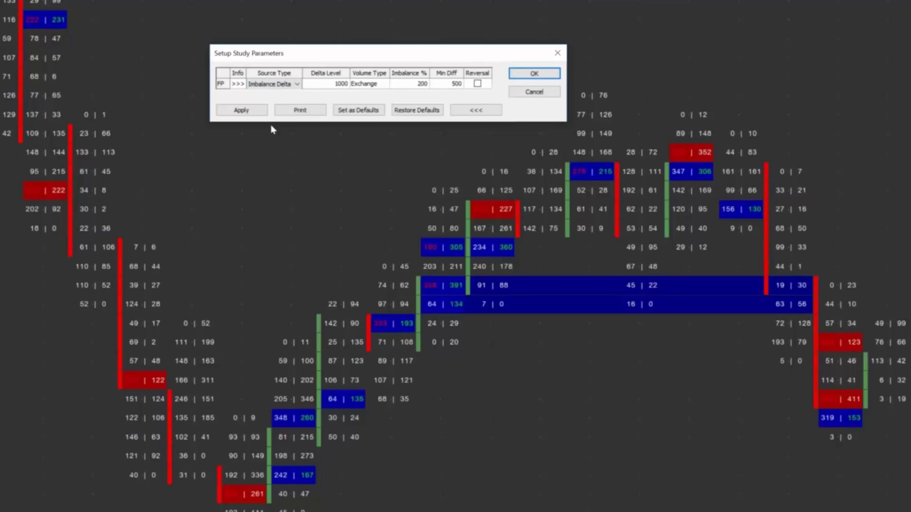
{"action": "left_click", "coordinate": [275, 84]}
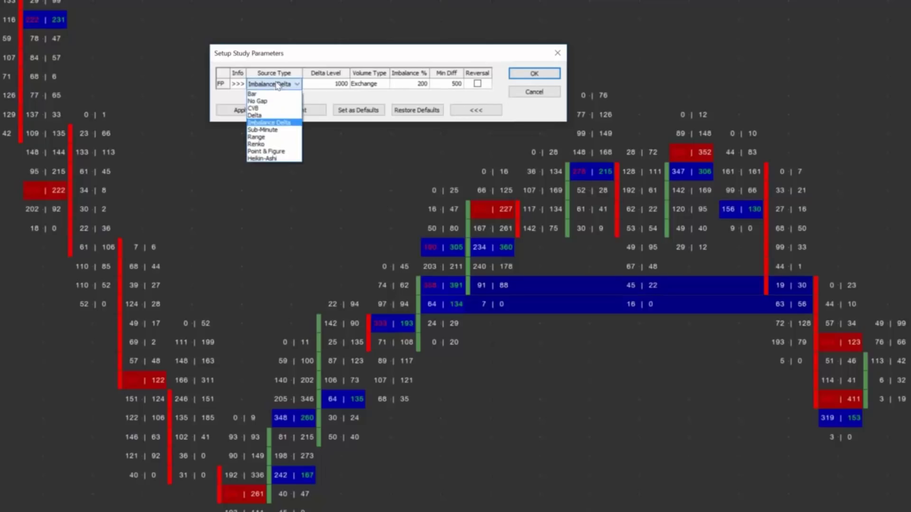
{"action": "left_click", "coordinate": [270, 123]}
{"action": "mouse_move", "coordinate": [312, 60]}
{"action": "left_mouse_down"}
{"action": "mouse_move", "coordinate": [287, 42]}
{"action": "mouse_move", "coordinate": [303, 57]}
{"action": "left_mouse_up"}
{"action": "left_click", "coordinate": [333, 108]}
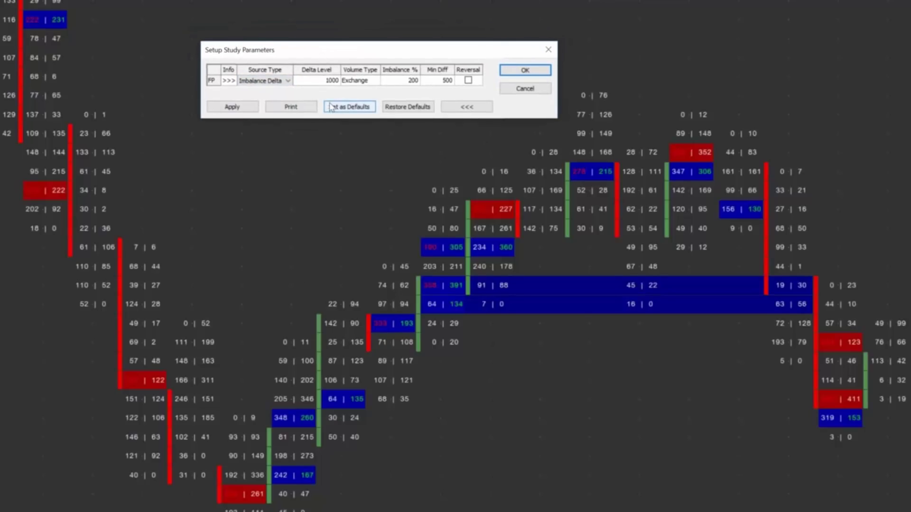
Set the Imbalance Delta source's minimum difference to 200 and apply it to the chart.
{"action": "left_click", "coordinate": [341, 79]}
{"action": "left_click", "coordinate": [444, 83]}
{"action": "key", "text": "Delete"}
{"action": "key", "text": "Delete"}
{"action": "key", "text": "Delete"}
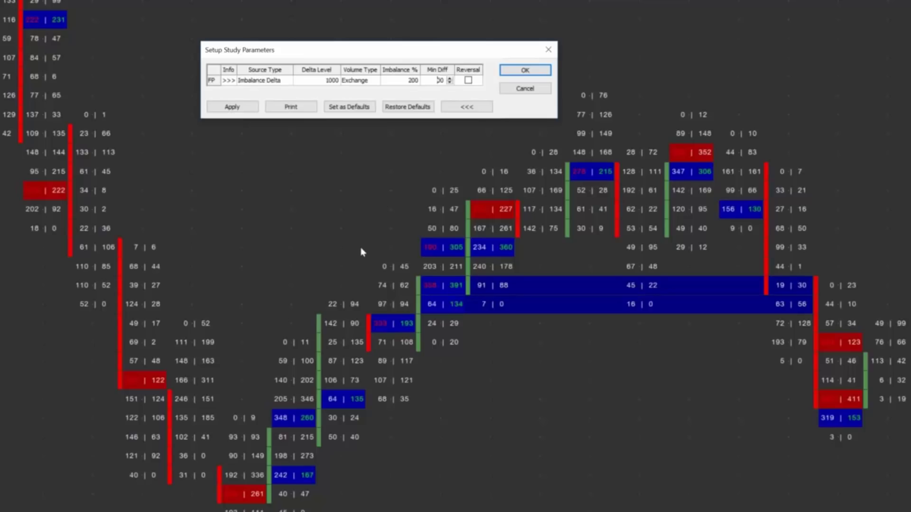
{"action": "type", "text": "2500"}
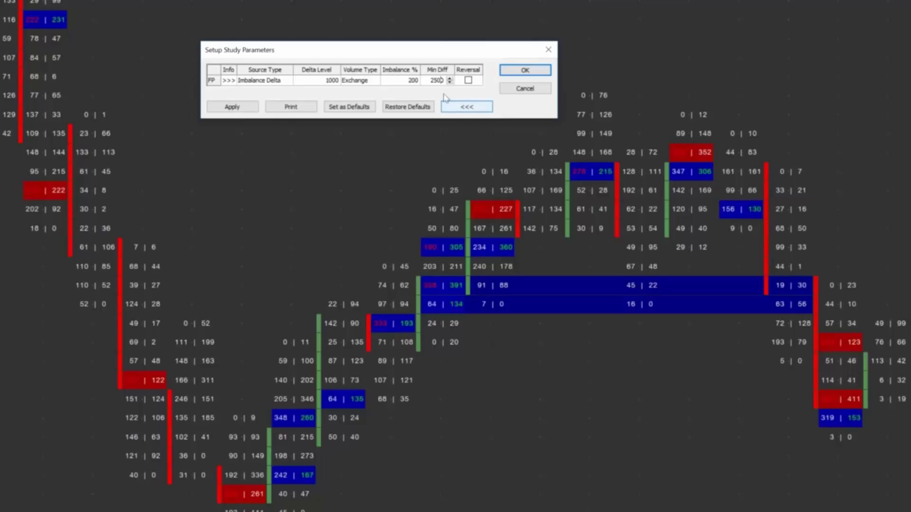
{"action": "key", "text": "BackSpace"}
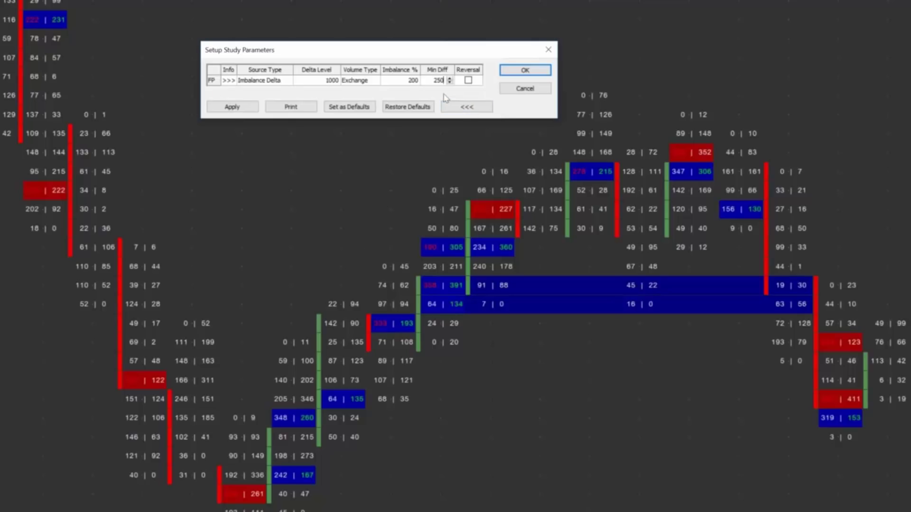
{"action": "key", "text": "BackSpace"}
{"action": "key", "text": "BackSpace"}
{"action": "type", "text": "00"}
{"action": "left_click", "coordinate": [229, 107]}
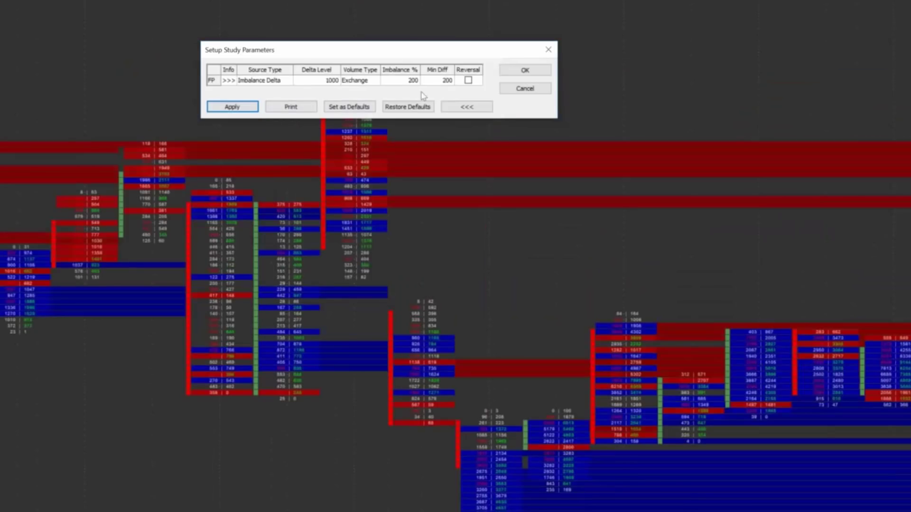
Set the Imbalance Delta source's delta level to 200, apply it, and move the settings away from the bars.
{"action": "left_click", "coordinate": [319, 80]}
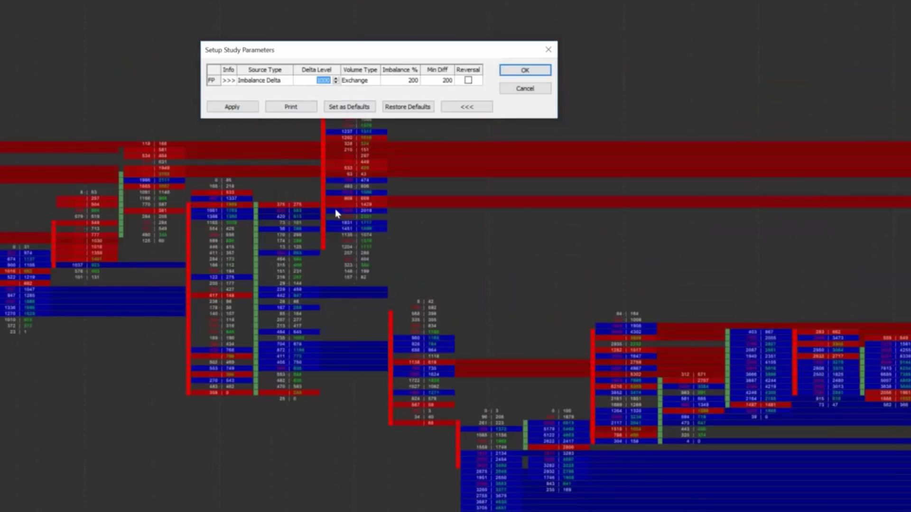
{"action": "type", "text": "200"}
{"action": "left_click", "coordinate": [235, 107]}
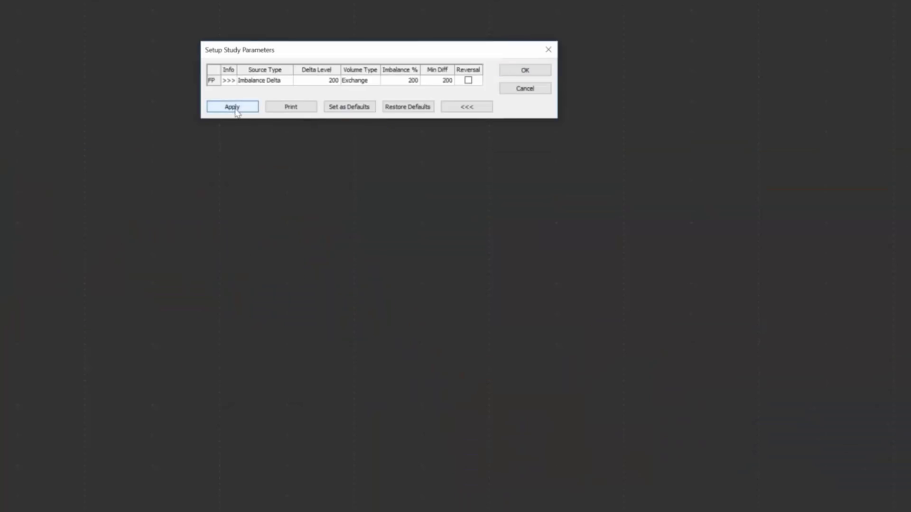
{"action": "left_click_drag", "start_coordinate": [379, 50], "coordinate": [570, 12]}
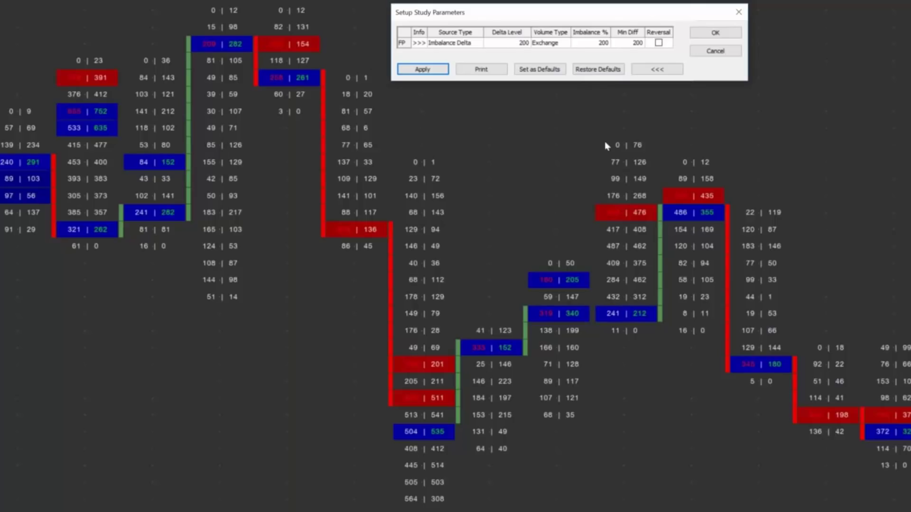
Try a delta level of 400 for the Imbalance Delta source and apply it to the chart.
{"action": "left_click", "coordinate": [517, 43]}
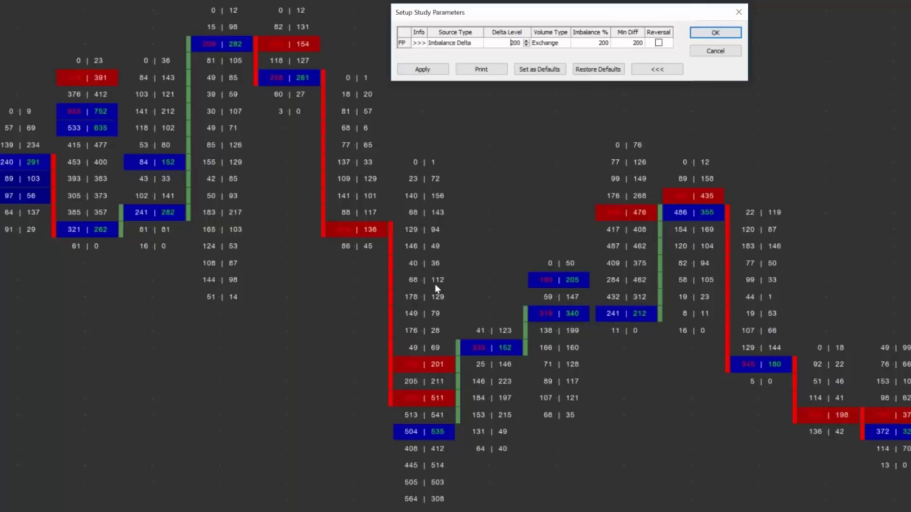
{"action": "key", "text": "Delete"}
{"action": "type", "text": "4"}
{"action": "left_click", "coordinate": [422, 69]}
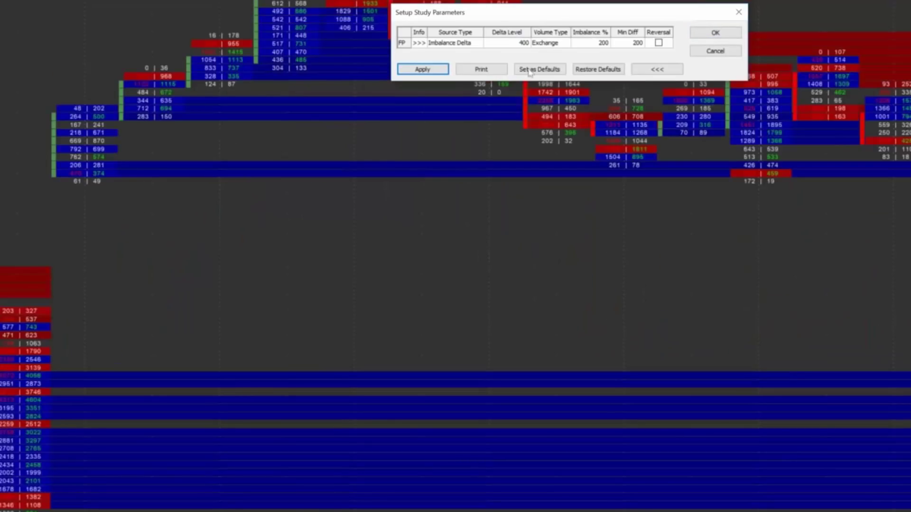
Set the Imbalance Delta source's delta level to 250, apply it, and move the settings clear of the bars.
{"action": "left_click", "coordinate": [519, 43]}
{"action": "type", "text": "250"}
{"action": "left_click", "coordinate": [421, 69]}
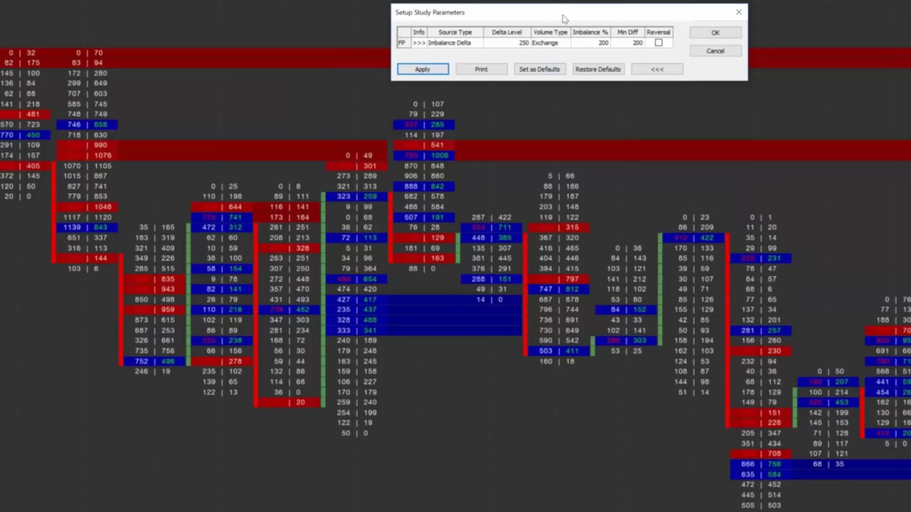
{"action": "left_click_drag", "start_coordinate": [569, 18], "coordinate": [626, 27]}
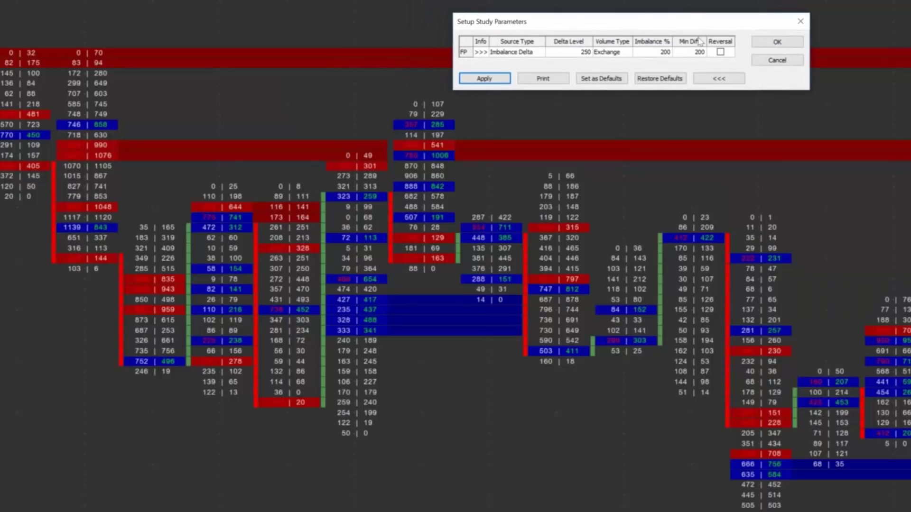
Enable Reversal for the Imbalance Delta source, set its imbalance percentage to 100, and apply the changes.
{"action": "left_click", "coordinate": [720, 53]}
{"action": "left_click", "coordinate": [720, 53]}
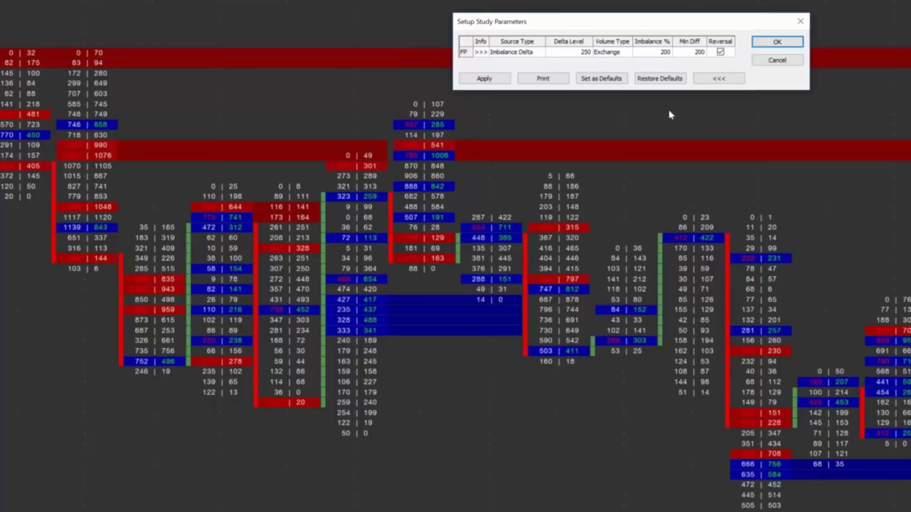
{"action": "left_click", "coordinate": [651, 56]}
{"action": "key", "text": "BackSpace"}
{"action": "left_click", "coordinate": [474, 80]}
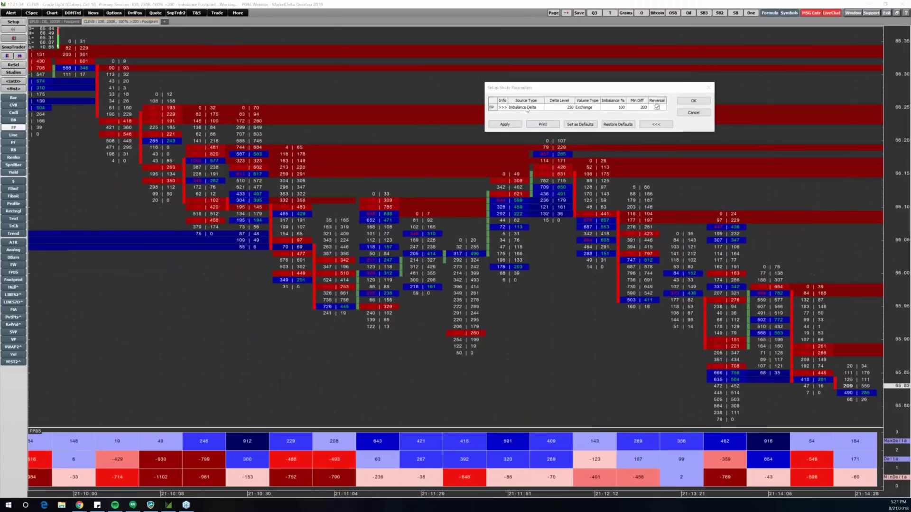
Return to the main footprint parameters, change the footprint style to Bid x Ask Profile, and confirm.
{"action": "left_click", "coordinate": [653, 124]}
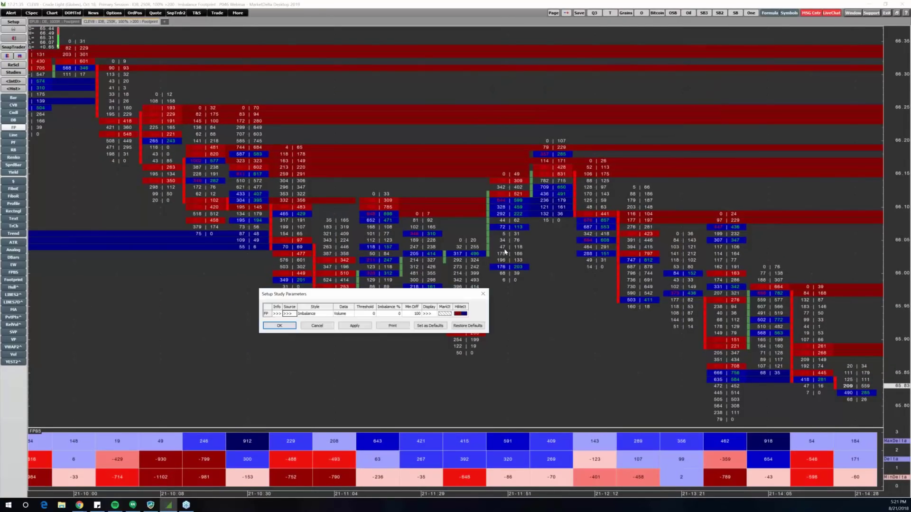
{"action": "left_click", "coordinate": [310, 317]}
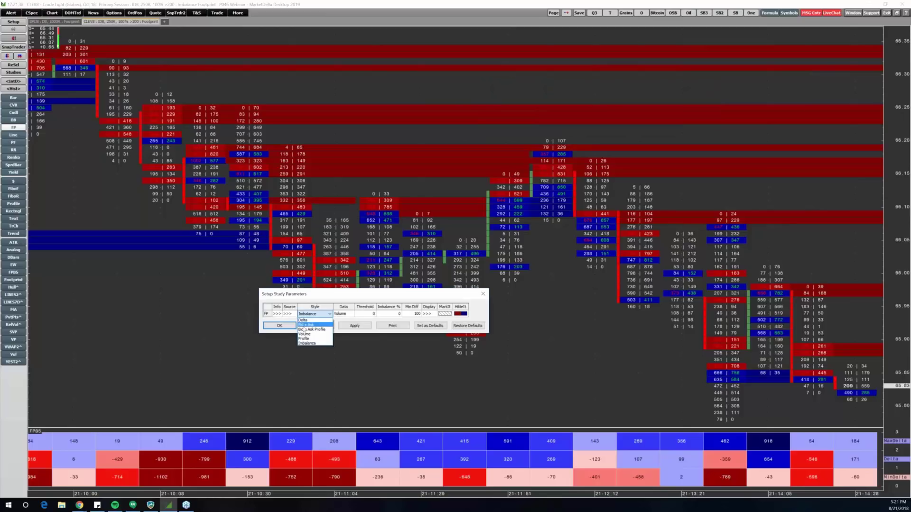
{"action": "left_click", "coordinate": [311, 326]}
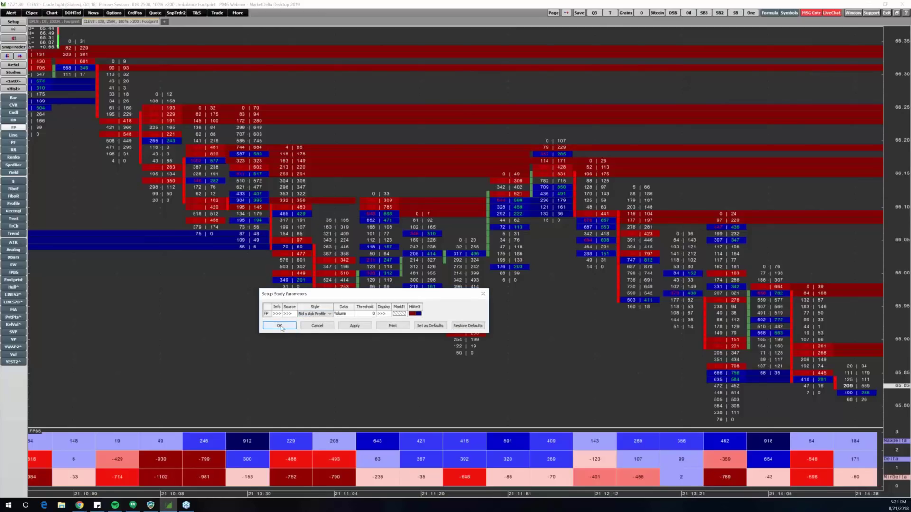
{"action": "key", "text": "Return"}
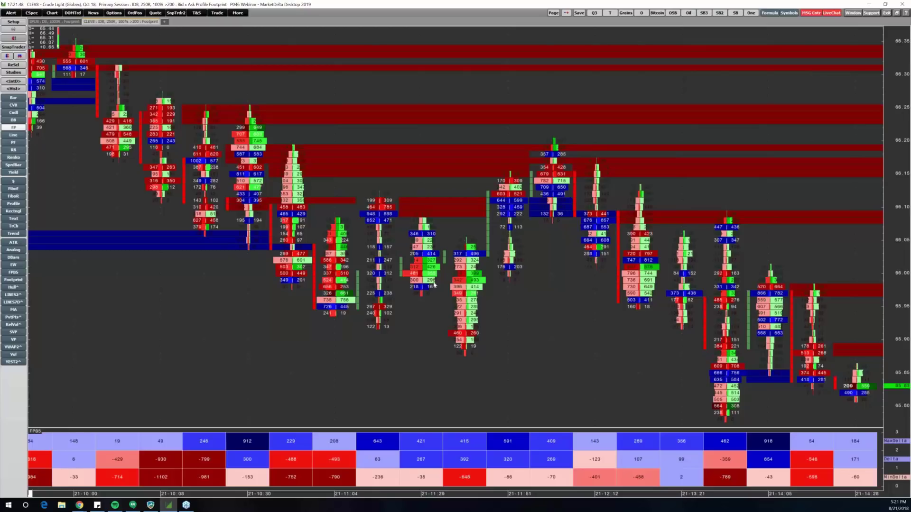
Reopen the footprint's parameters, change its style to Volume, and apply it to the chart.
{"action": "right_click", "coordinate": [462, 277]}
{"action": "left_click", "coordinate": [426, 272]}
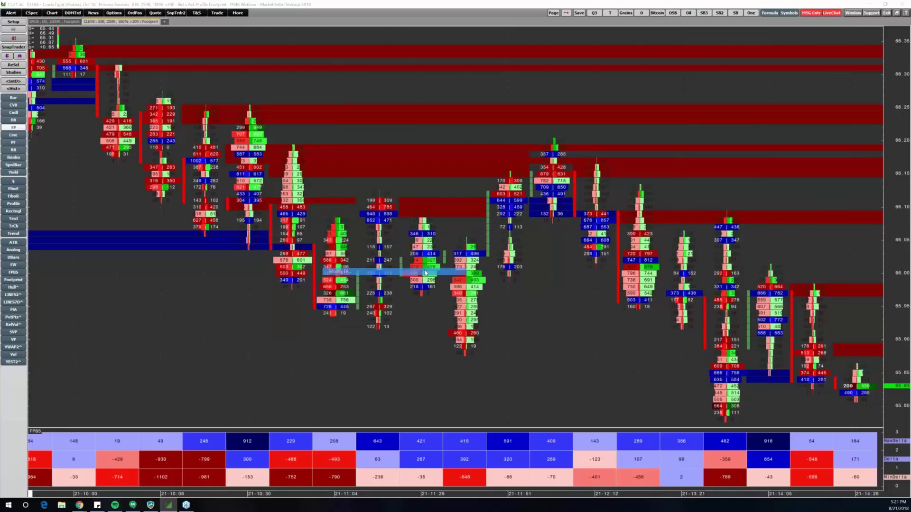
{"action": "left_click", "coordinate": [368, 272]}
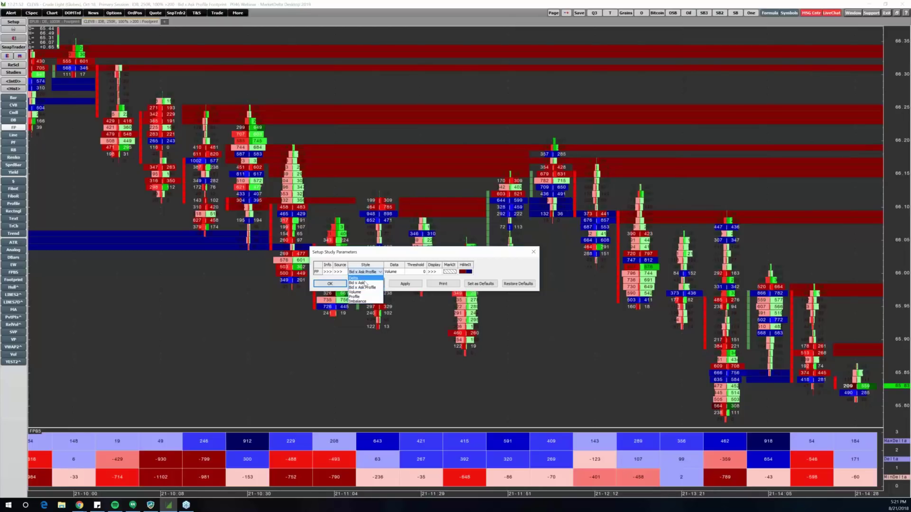
{"action": "left_click", "coordinate": [356, 292]}
{"action": "left_click", "coordinate": [405, 284]}
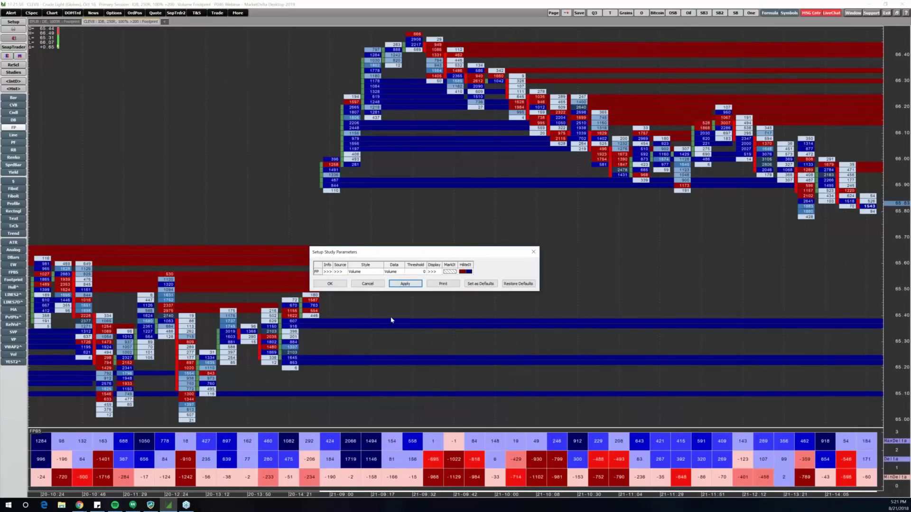
Return to the footprint's source parameters, change the source type to Delta, and apply it to the chart.
{"action": "left_click", "coordinate": [339, 272]}
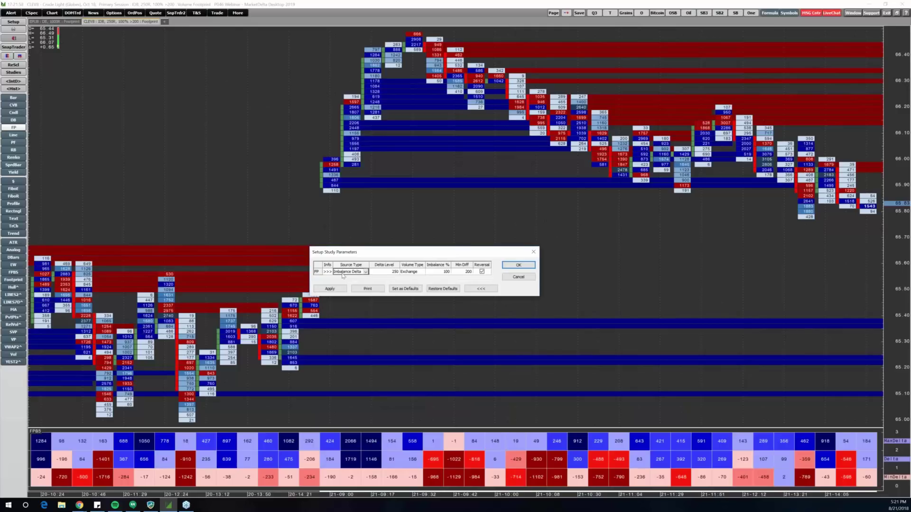
{"action": "left_click", "coordinate": [343, 273]}
{"action": "left_click", "coordinate": [346, 298]}
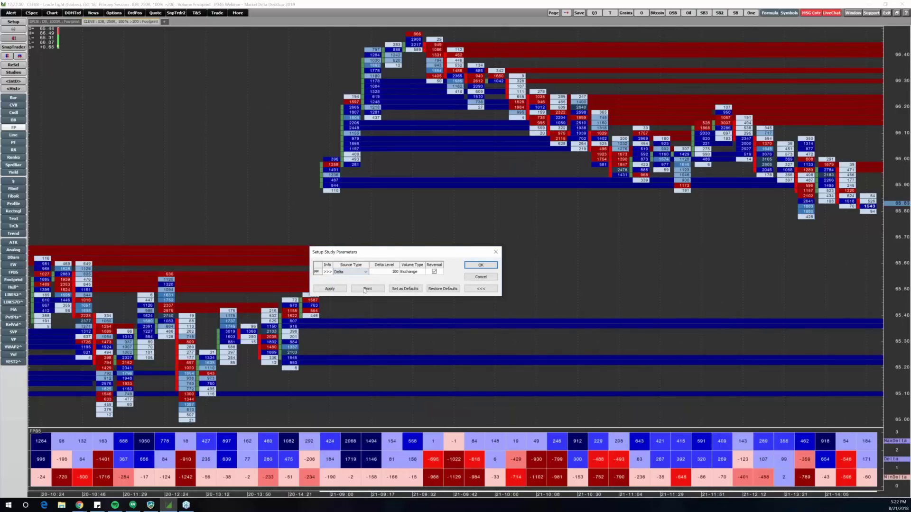
{"action": "left_click", "coordinate": [333, 289]}
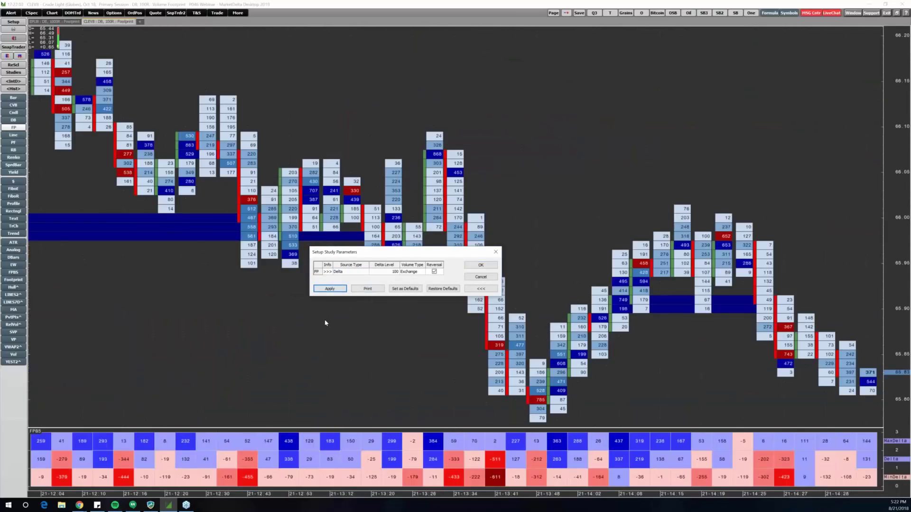
Turn off Reversal for the Delta source, apply the change, and close the study parameters.
{"action": "left_click", "coordinate": [434, 272]}
{"action": "left_click", "coordinate": [331, 288]}
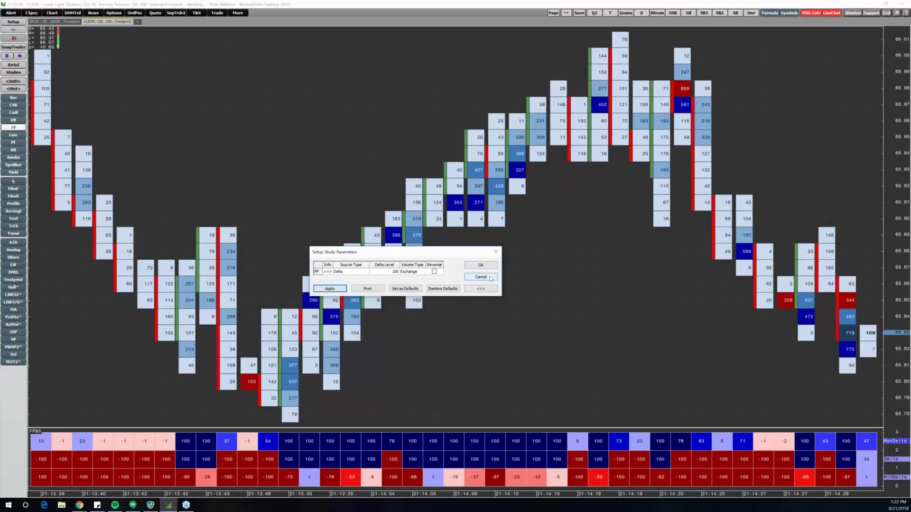
{"action": "left_click", "coordinate": [491, 278]}
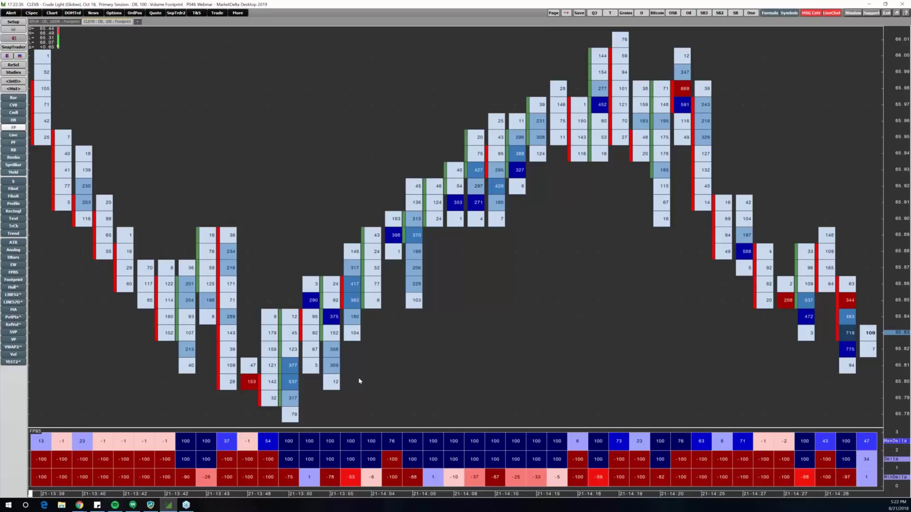
Restore the multi-chart layout and switch the crude light imbalance chart to the EPU8 IDB 2500, 100% >500 footprint.
{"action": "left_click_drag", "start_coordinate": [360, 381], "coordinate": [451, 386]}
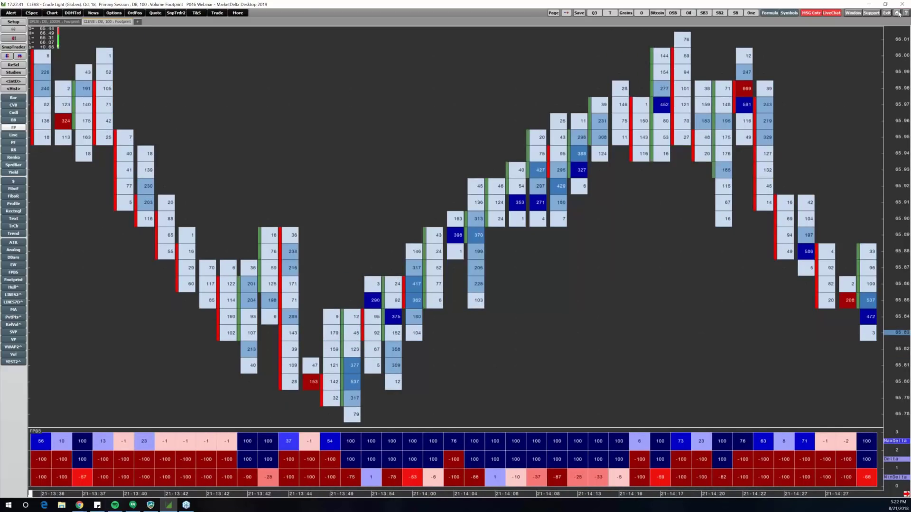
{"action": "key", "text": "ctrl+F5"}
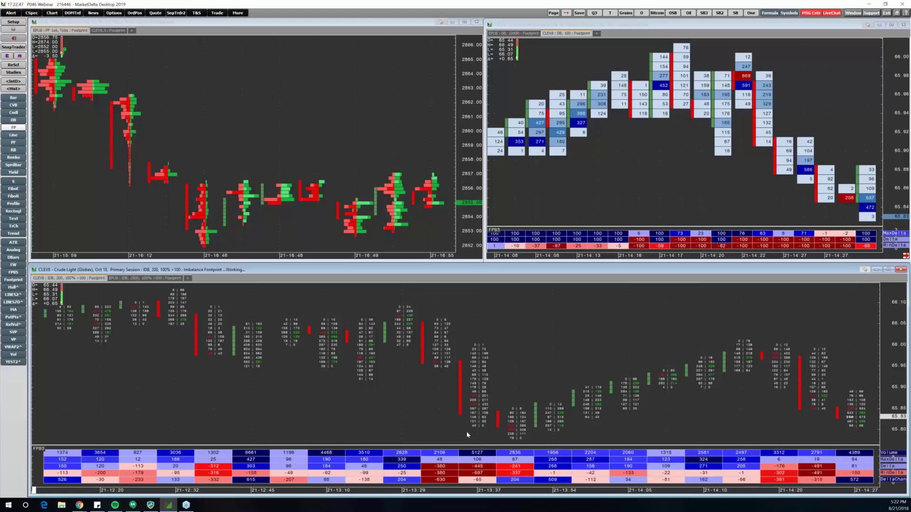
{"action": "left_click", "coordinate": [138, 278]}
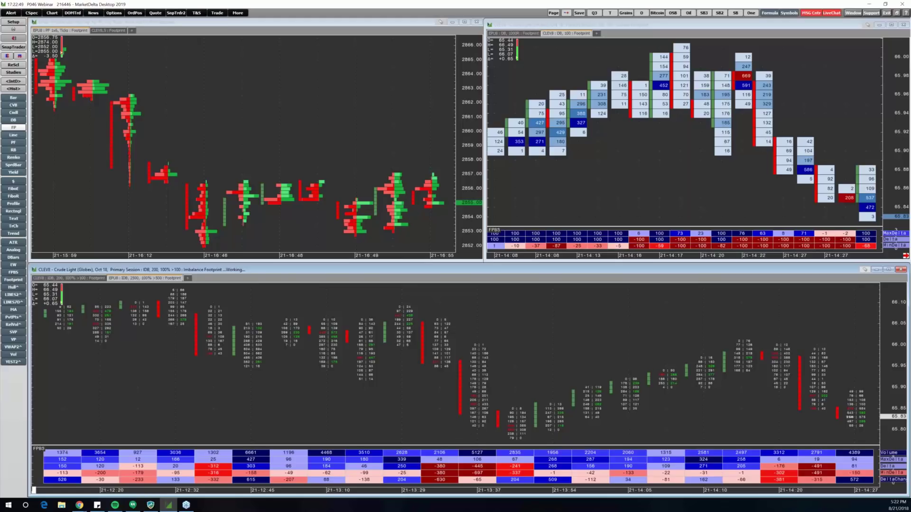
Review the EPU8 imbalance footprint's study parameters without changing them.
{"action": "double_click", "coordinate": [279, 316]}
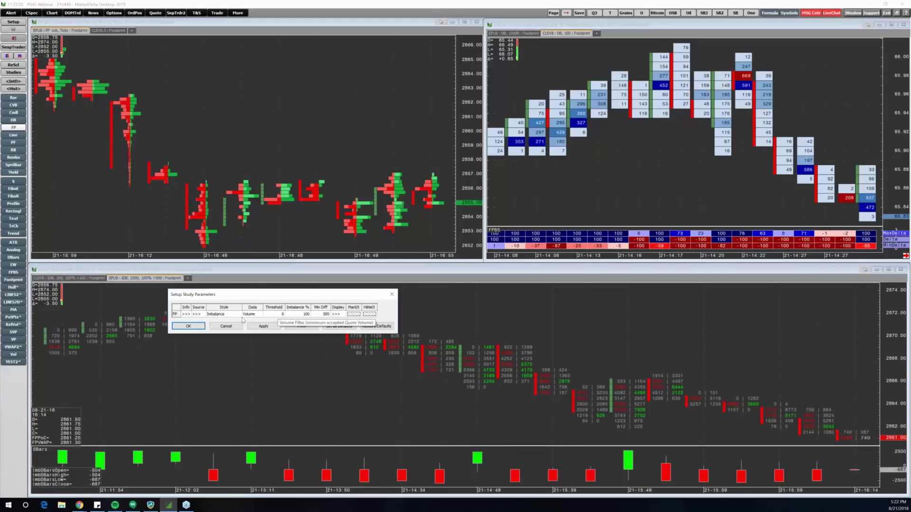
{"action": "left_click", "coordinate": [226, 326]}
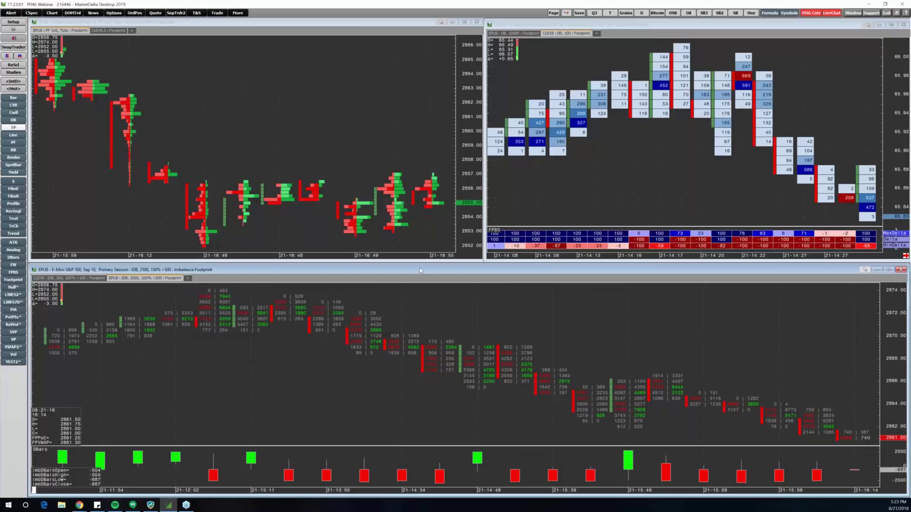
Open a DOMTrader window, place it between the charts, and show the TYAU8 market in it.
{"action": "mouse_move", "coordinate": [227, 316]}
{"action": "left_click", "coordinate": [144, 22]}
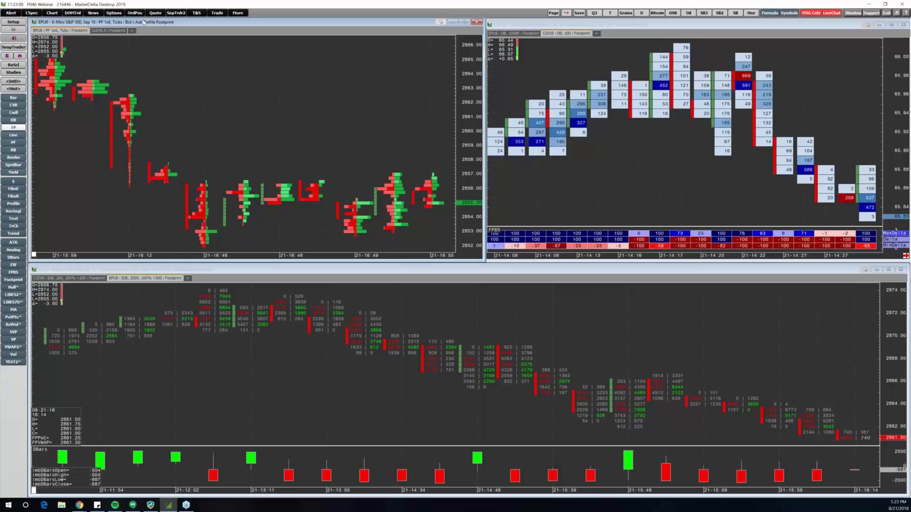
{"action": "left_click", "coordinate": [218, 13]}
{"action": "left_click", "coordinate": [225, 45]}
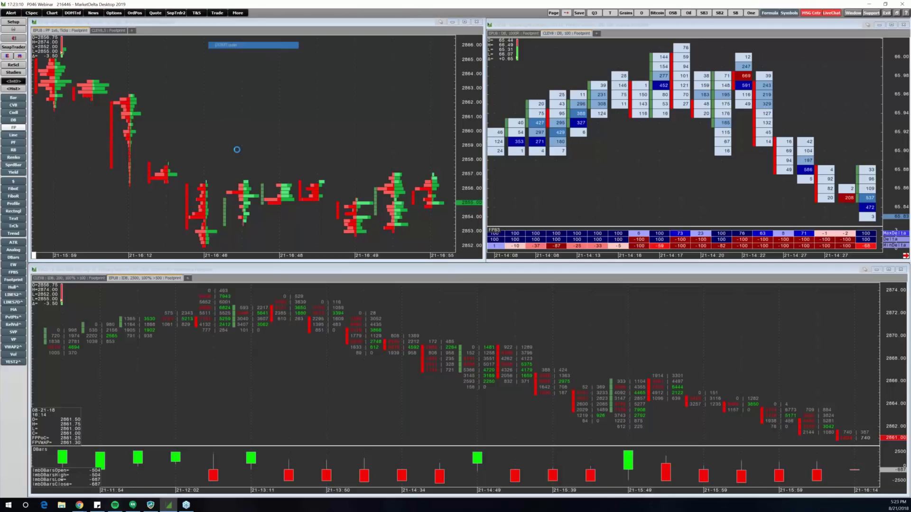
{"action": "left_click_drag", "start_coordinate": [102, 43], "coordinate": [356, 46]}
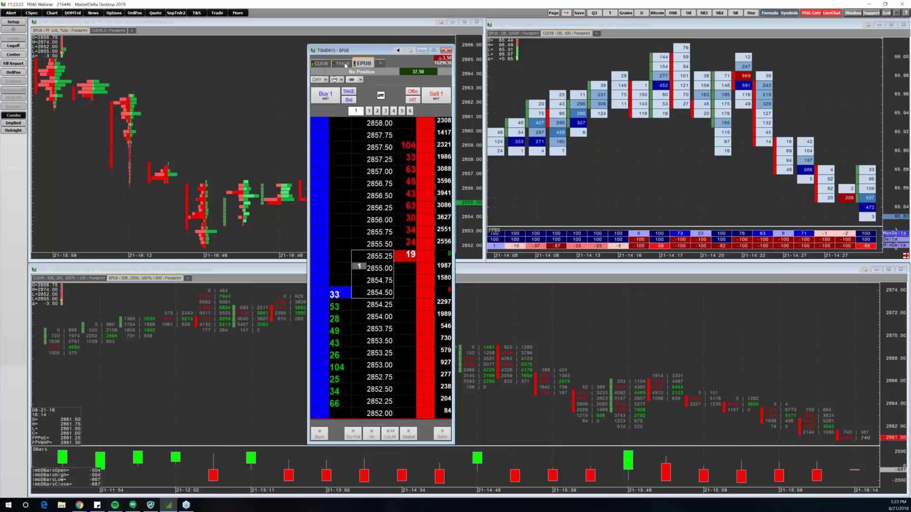
{"action": "left_click", "coordinate": [344, 63]}
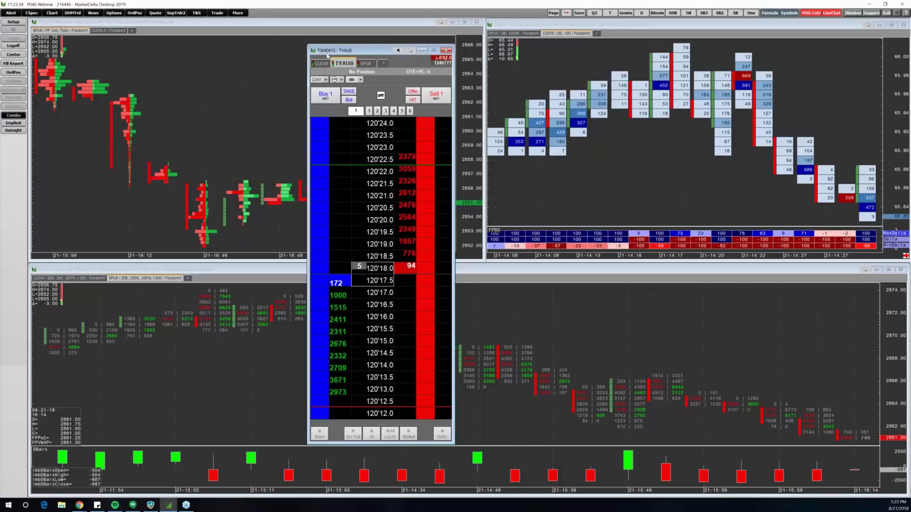
Open DOMTrader's trading preferences at the Display section and move the dialog beside the price ladder.
{"action": "left_click", "coordinate": [14, 22]}
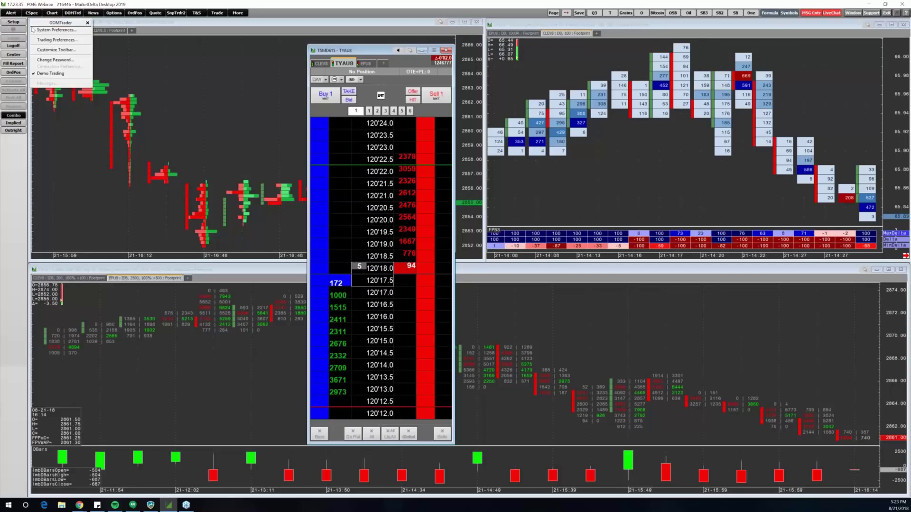
{"action": "left_click", "coordinate": [44, 40]}
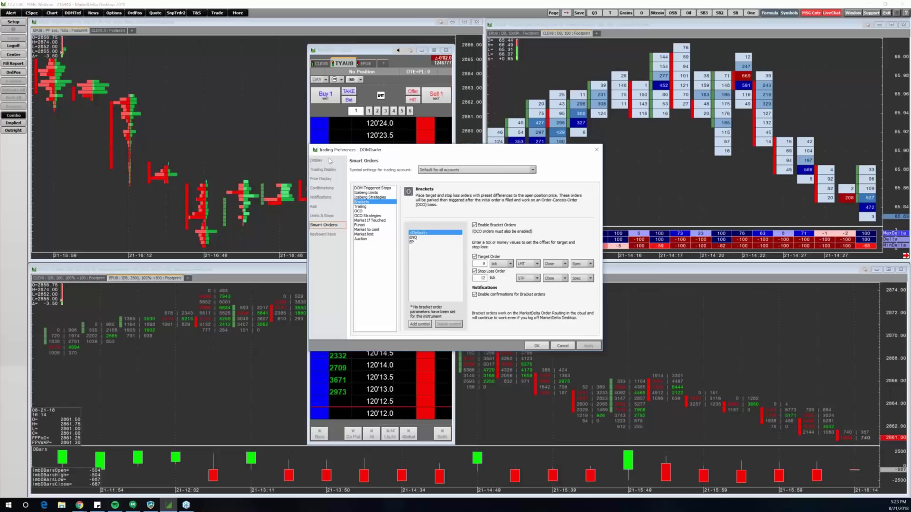
{"action": "left_click", "coordinate": [316, 160]}
{"action": "left_click_drag", "start_coordinate": [346, 149], "coordinate": [499, 106]}
{"action": "left_click_drag", "start_coordinate": [502, 105], "coordinate": [496, 101]}
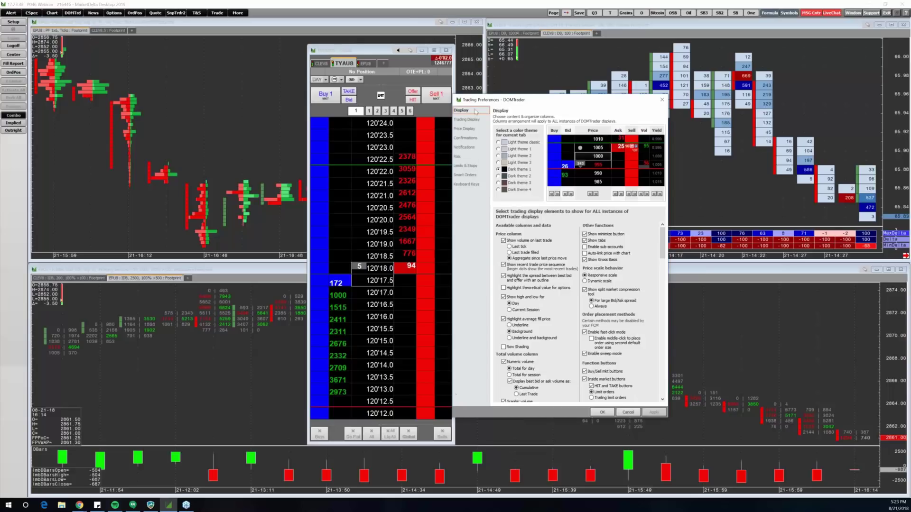
Enable the estimated place in queue with lots ahead of working order, and confirm the preferences.
{"action": "scroll", "coordinate": [510, 246], "scroll_direction": "down", "scroll_amount": 7}
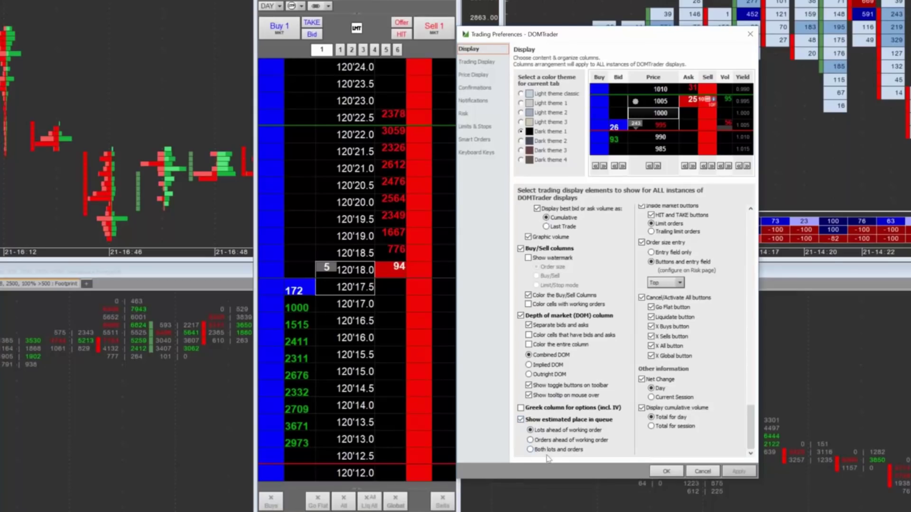
{"action": "left_click", "coordinate": [520, 420]}
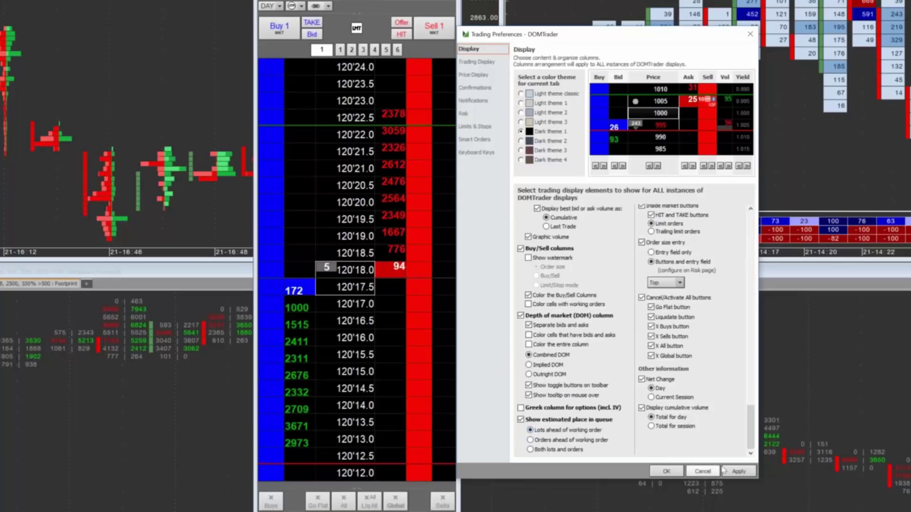
{"action": "left_click", "coordinate": [664, 472]}
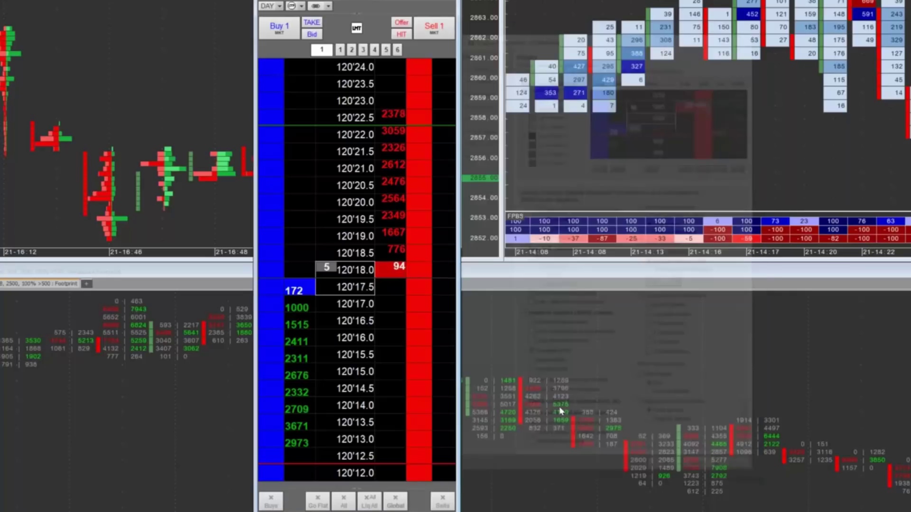
Try to place an order at 120'19.0 on the TYAU8 ladder and another on the EPU8 ladder.
{"action": "left_click", "coordinate": [392, 236]}
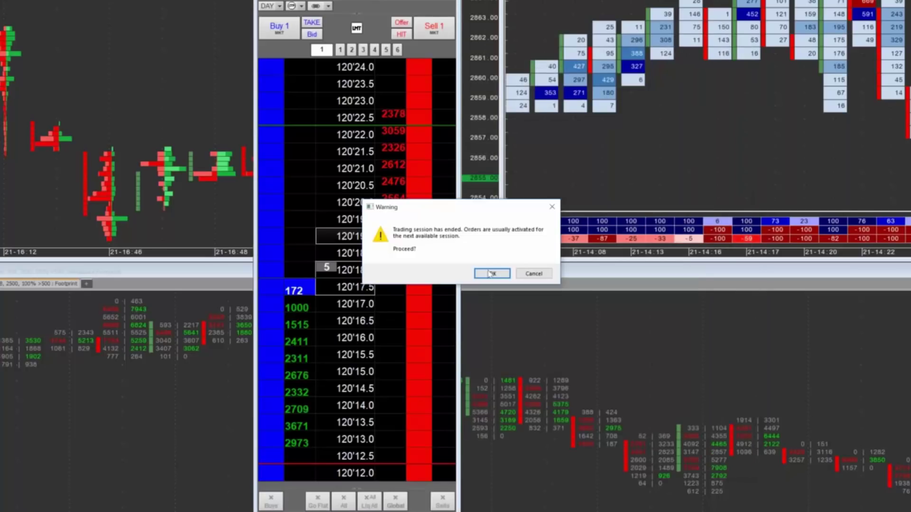
{"action": "left_click", "coordinate": [535, 275]}
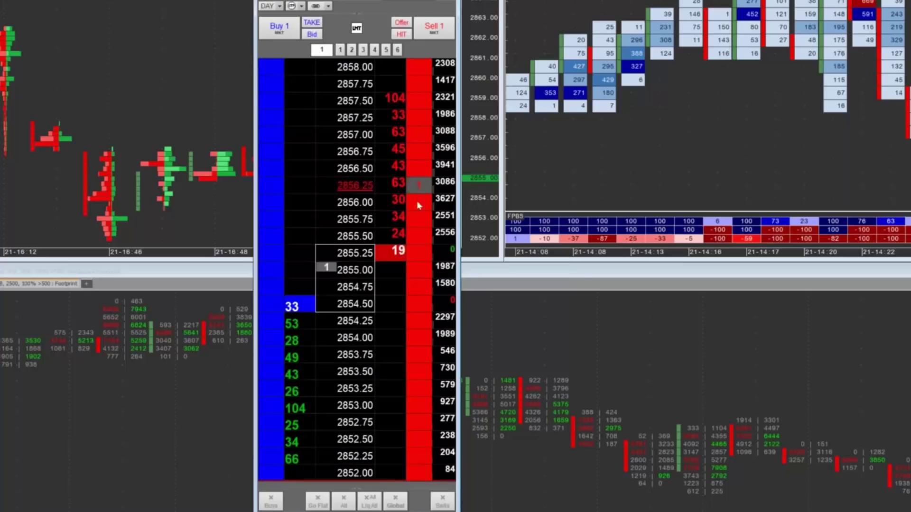
{"action": "left_click", "coordinate": [399, 204]}
{"action": "left_click", "coordinate": [532, 274]}
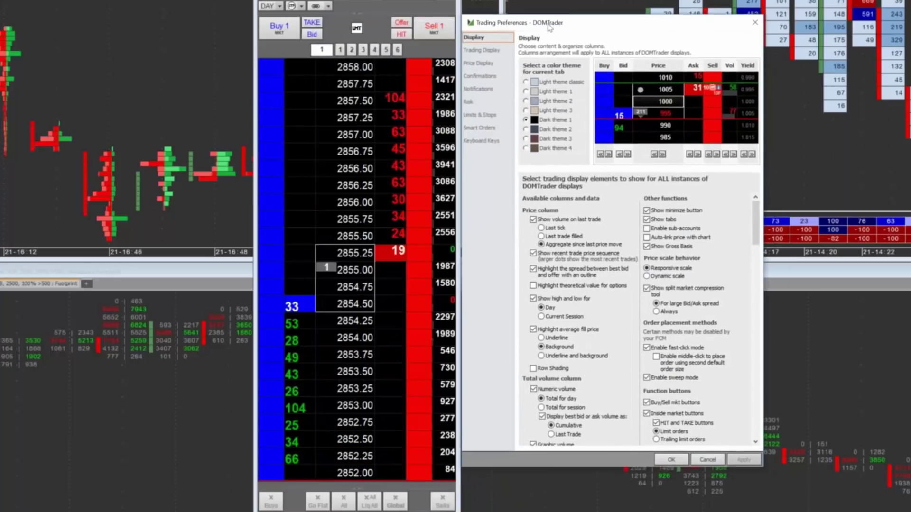
In DOMTrader's display preferences, try the estimated queue place as orders ahead of working order and as both lots and orders.
{"action": "scroll", "coordinate": [649, 328], "scroll_direction": "down", "scroll_amount": 10}
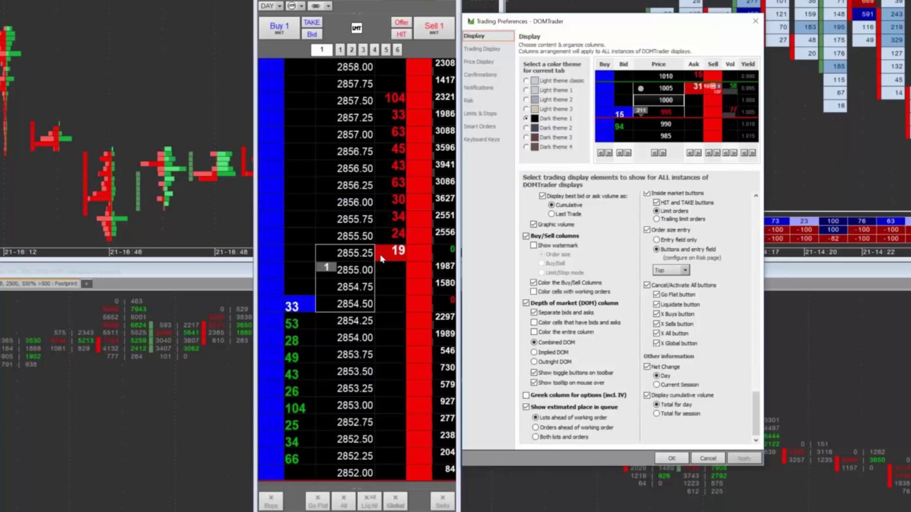
{"action": "left_click", "coordinate": [536, 427]}
{"action": "left_click", "coordinate": [536, 437]}
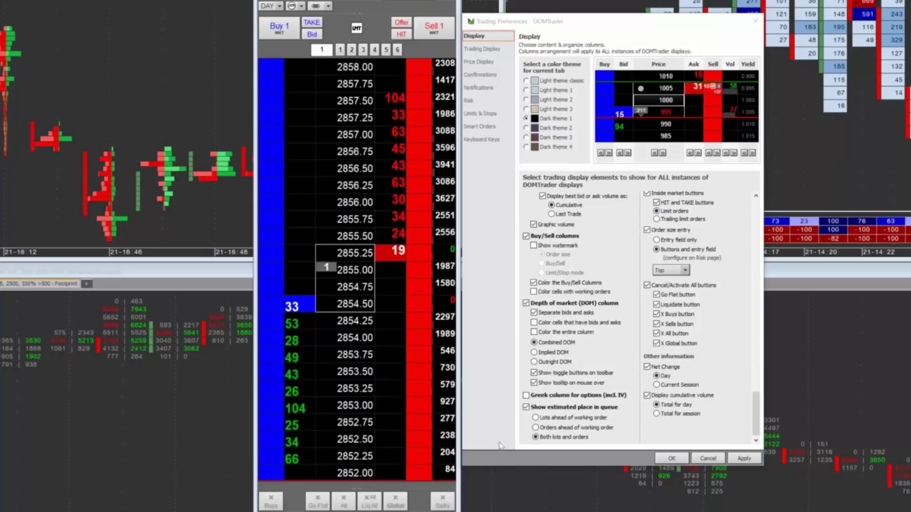
Review the Limits & Stops and Smart Orders bracket settings, and close the trading preferences without saving.
{"action": "left_click", "coordinate": [480, 113]}
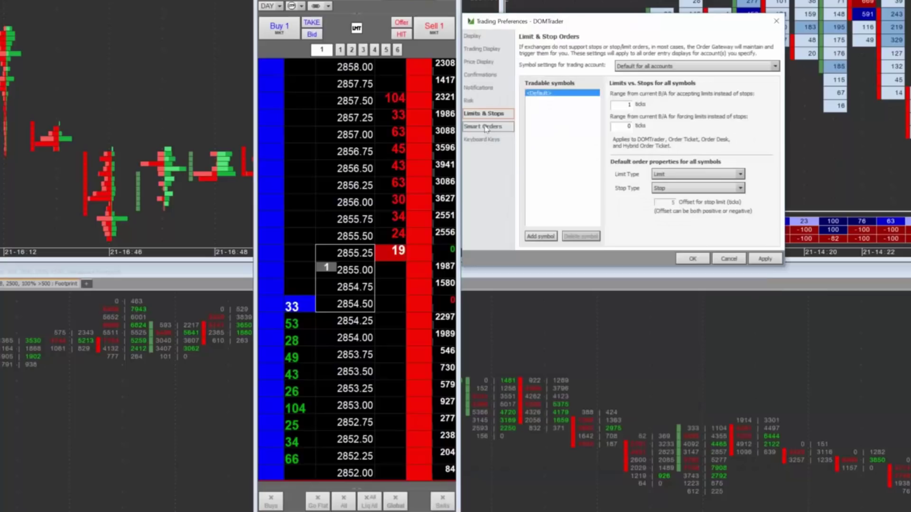
{"action": "left_click", "coordinate": [483, 127]}
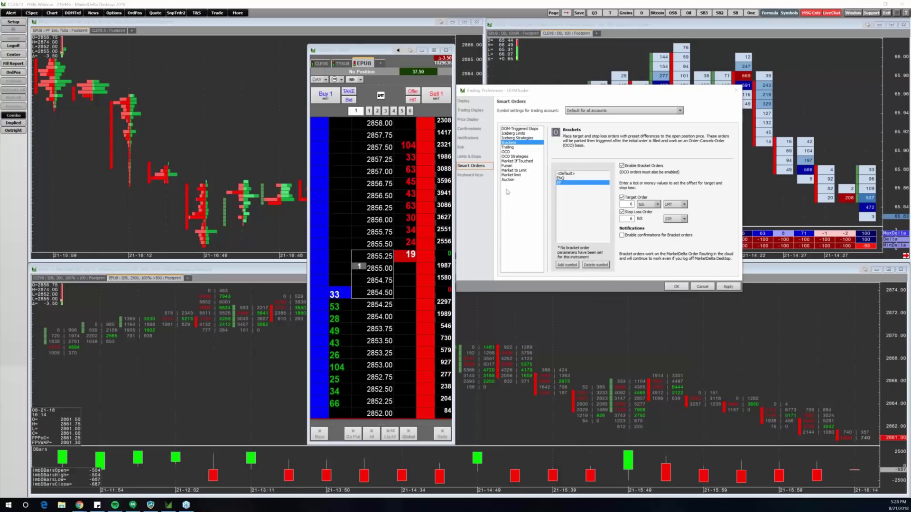
{"action": "left_click", "coordinate": [699, 290]}
{"action": "left_click", "coordinate": [700, 287]}
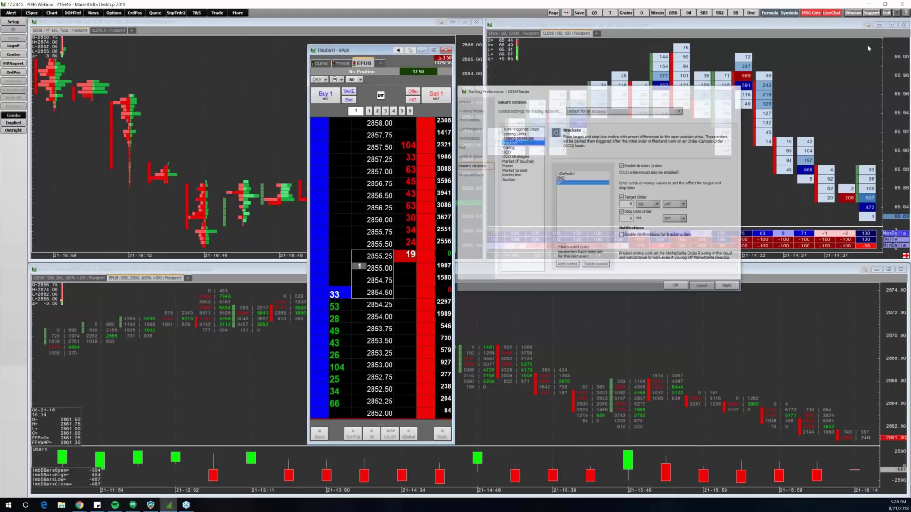
Open the help system and browse the Trading section's Orders and Positions and DOMTrader Components topics.
{"action": "left_click", "coordinate": [871, 13]}
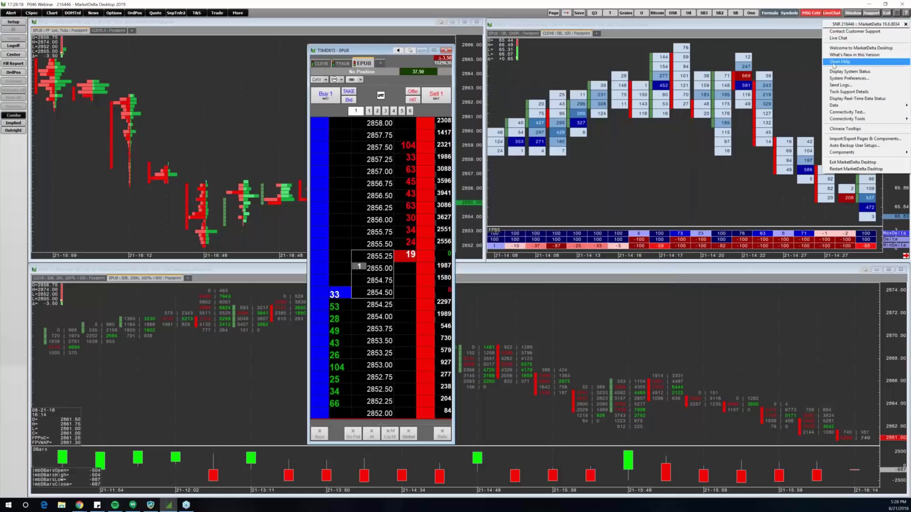
{"action": "left_click", "coordinate": [835, 63]}
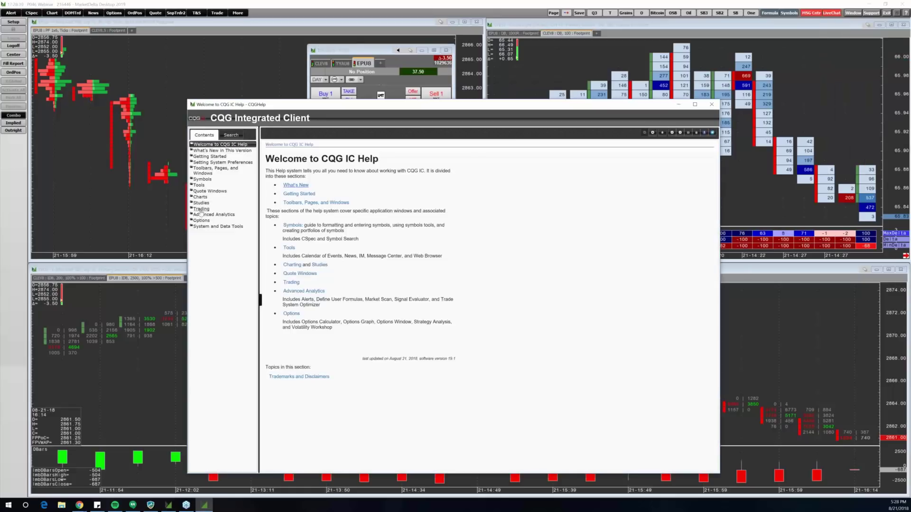
{"action": "left_click", "coordinate": [201, 209]}
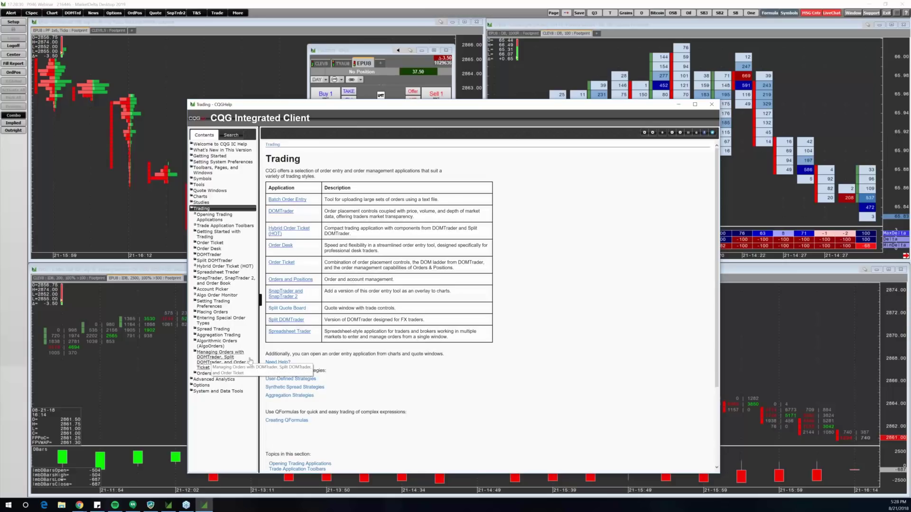
{"action": "left_click", "coordinate": [205, 373]}
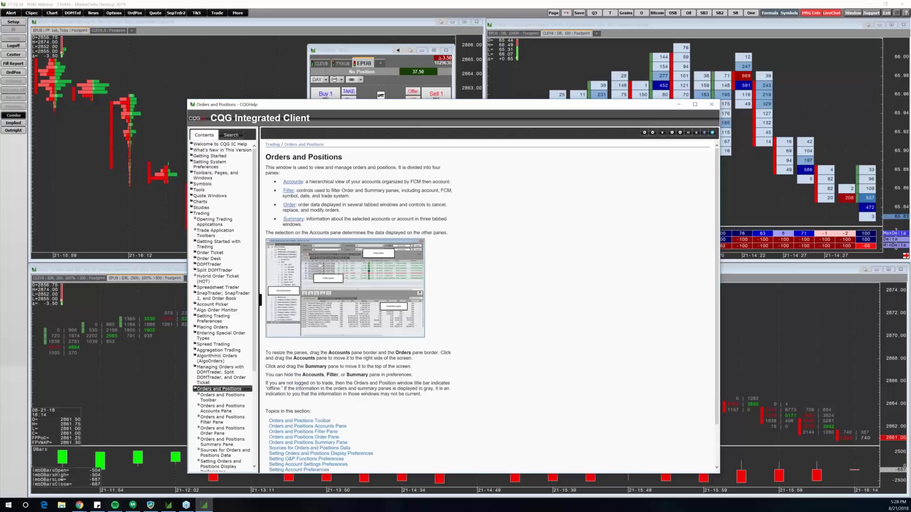
{"action": "left_click", "coordinate": [205, 389]}
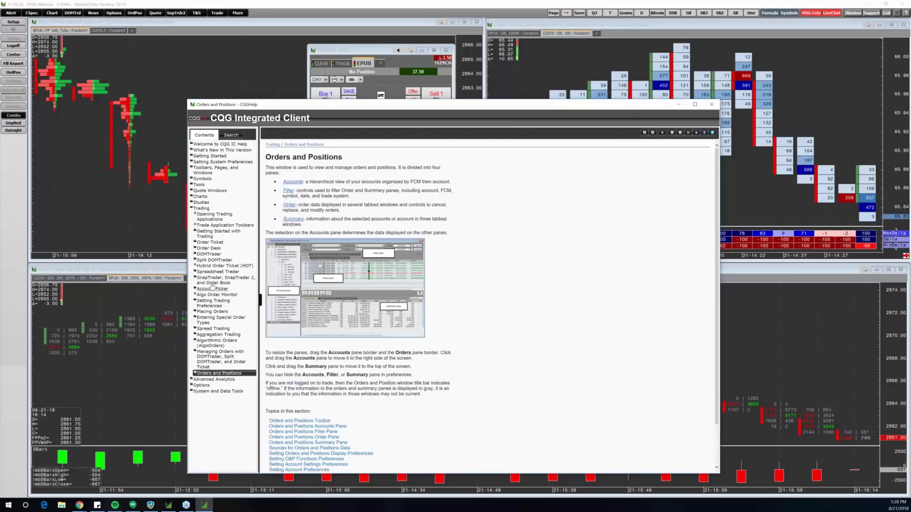
{"action": "left_click", "coordinate": [211, 255]}
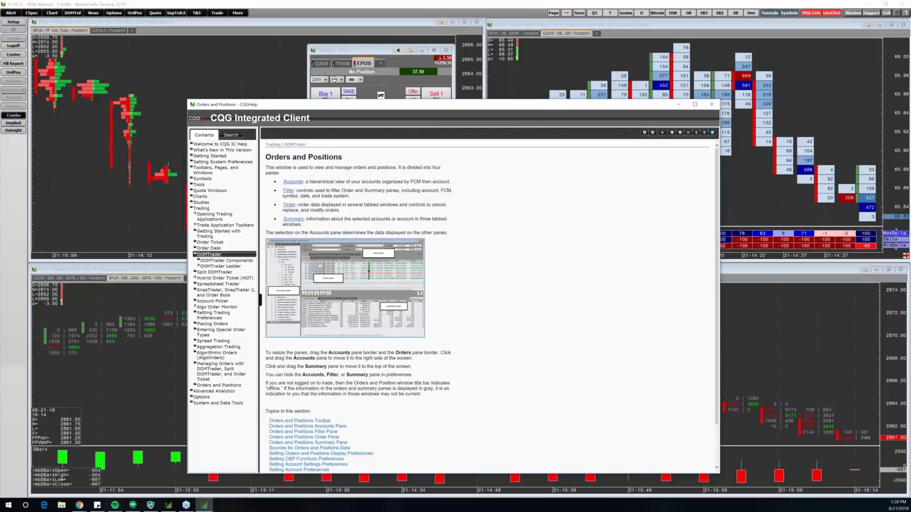
{"action": "left_click", "coordinate": [218, 261]}
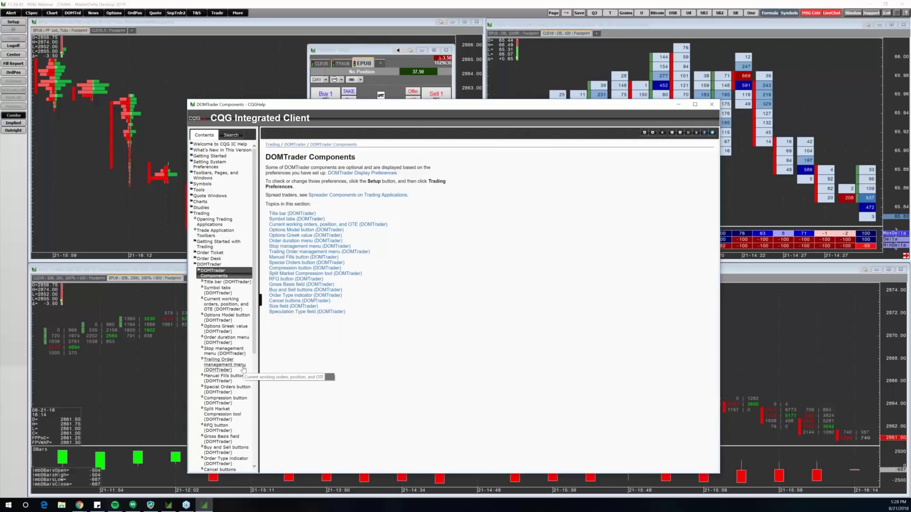
Look at the Getting Started with Trading help topic, and close the help window.
{"action": "left_click", "coordinate": [212, 243]}
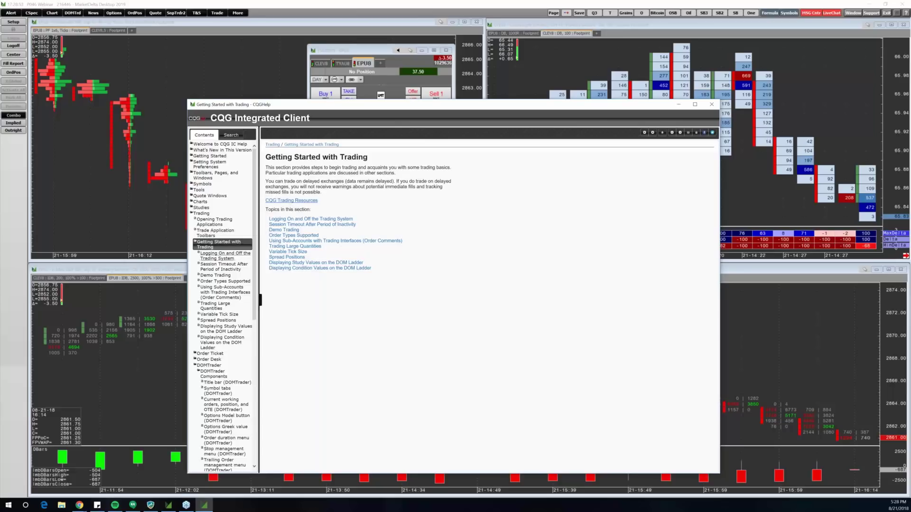
{"action": "left_click", "coordinate": [711, 105]}
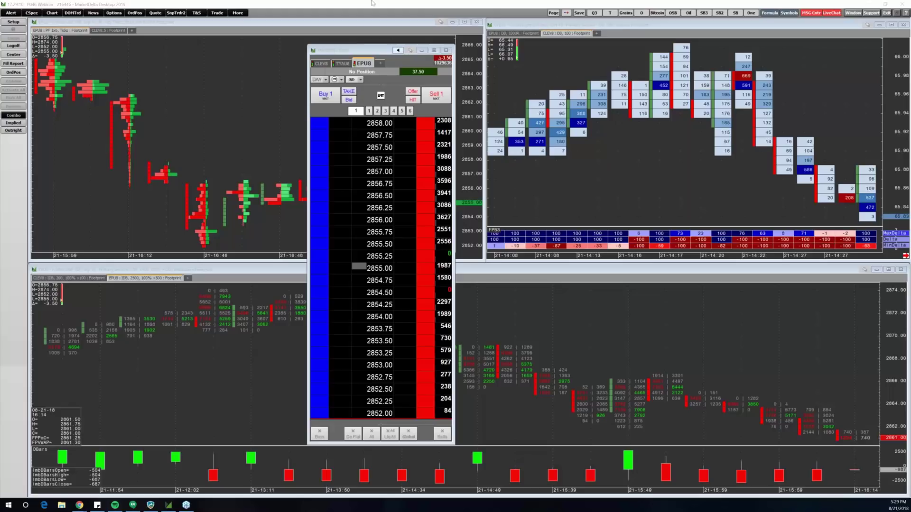
Move the EPU8 DOMTrader window aside to uncover the charts, and close it.
{"action": "left_click", "coordinate": [345, 53]}
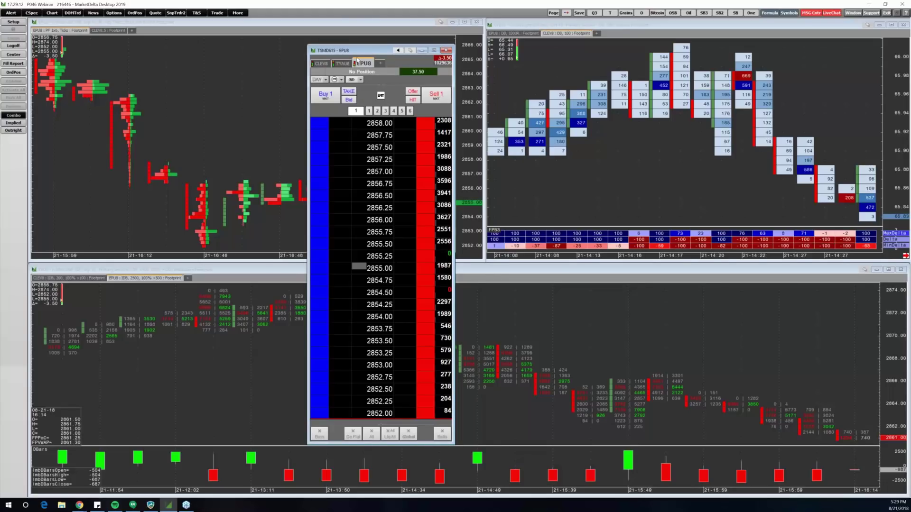
{"action": "left_click_drag", "start_coordinate": [297, 51], "coordinate": [197, 52]}
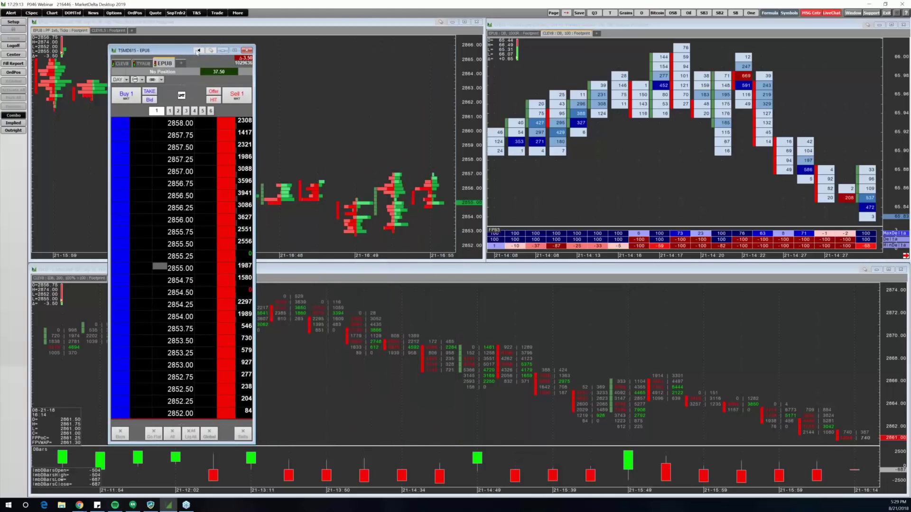
{"action": "left_click", "coordinate": [246, 51]}
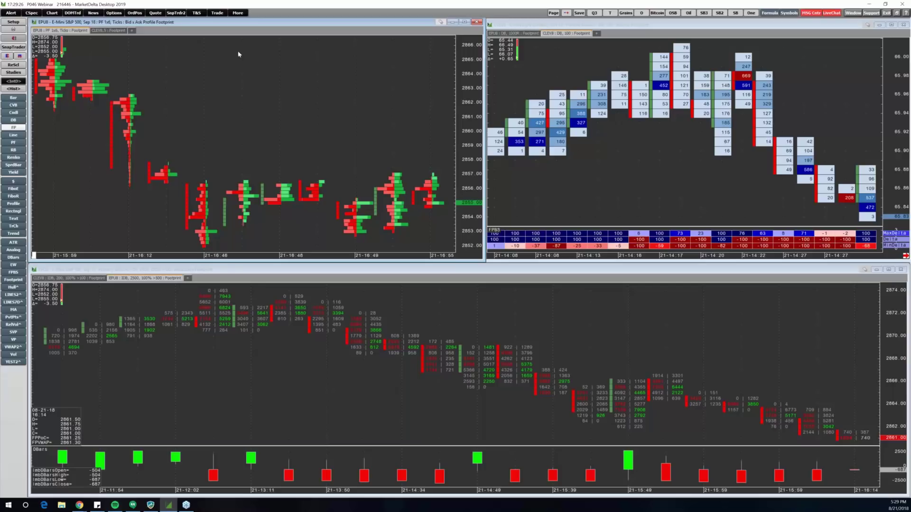
View the EPU8 PF 1x6 profile footprint chart maximized, and restore it to the multi-chart layout.
{"action": "left_click", "coordinate": [464, 21]}
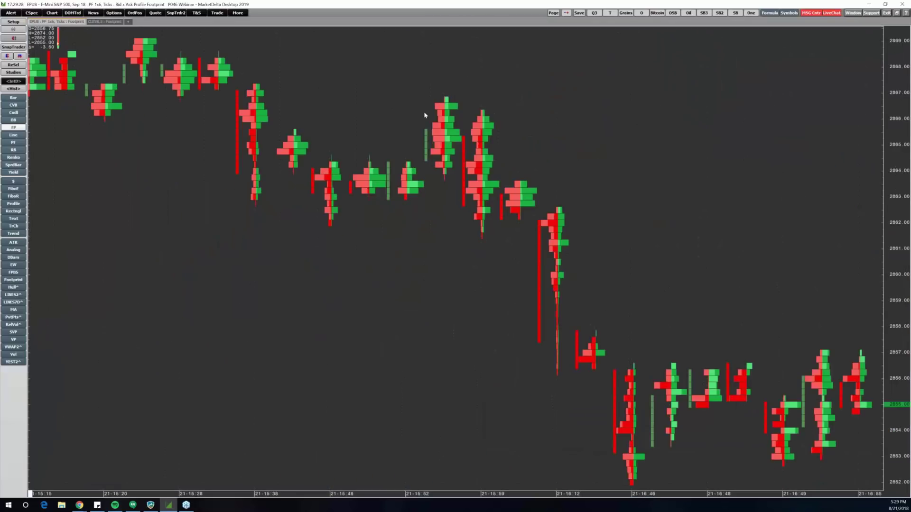
{"action": "mouse_move", "coordinate": [90, 508]}
{"action": "left_click", "coordinate": [897, 13]}
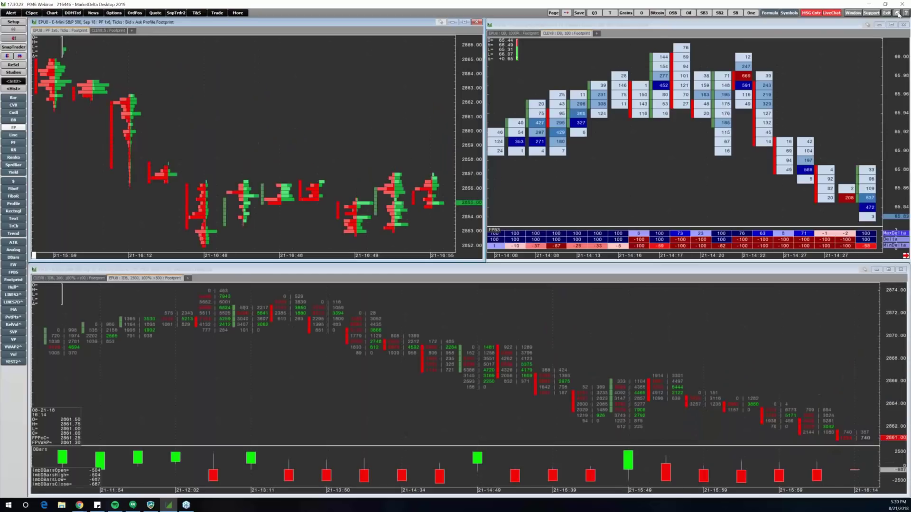
Enlarge the EPU8 profile footprint chart over most of the workspace, and place a full-height EPU8 DOMTrader beside it without overlap.
{"action": "left_click_drag", "start_coordinate": [483, 261], "coordinate": [487, 266]}
{"action": "left_click_drag", "start_coordinate": [605, 348], "coordinate": [769, 495]}
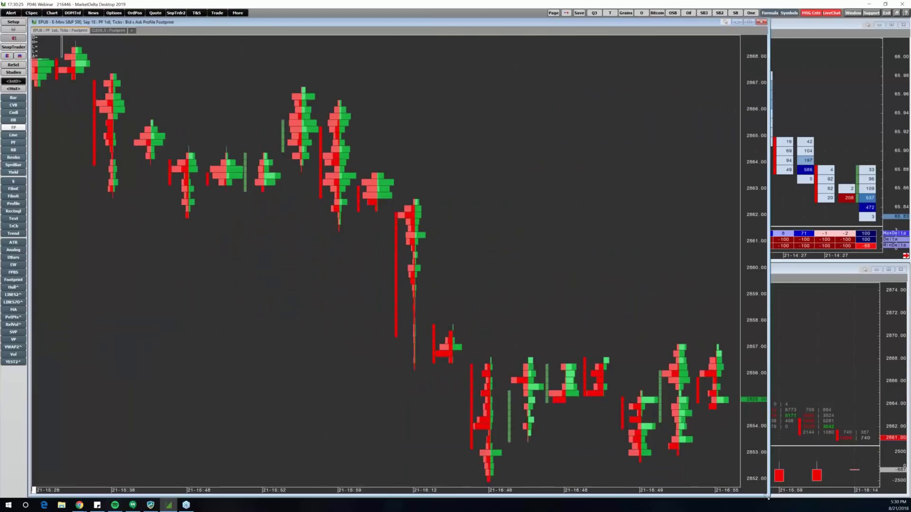
{"action": "left_click", "coordinate": [217, 14]}
{"action": "left_click", "coordinate": [237, 30]}
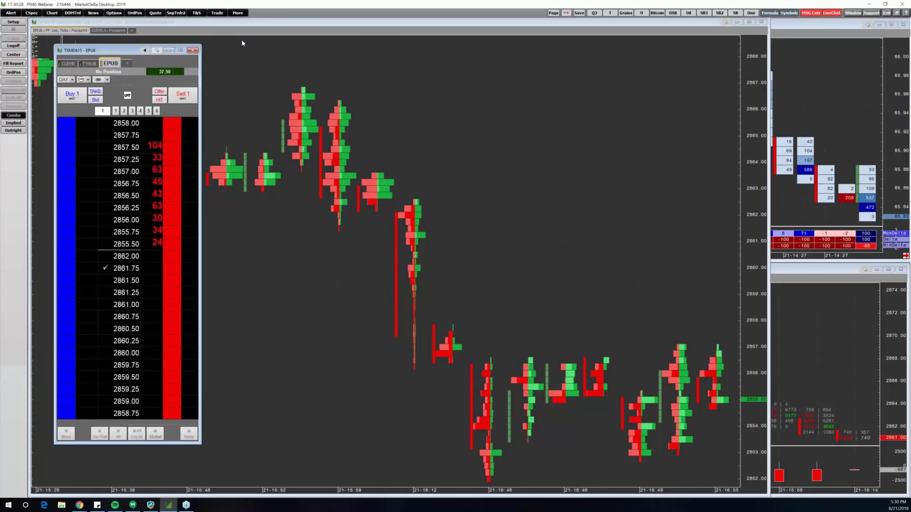
{"action": "left_click_drag", "start_coordinate": [133, 49], "coordinate": [831, 27]}
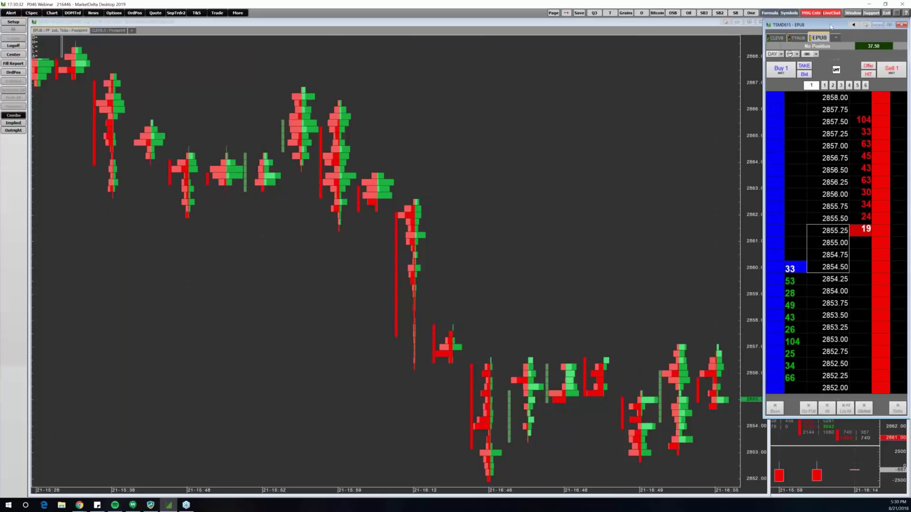
{"action": "left_click_drag", "start_coordinate": [790, 417], "coordinate": [790, 496]}
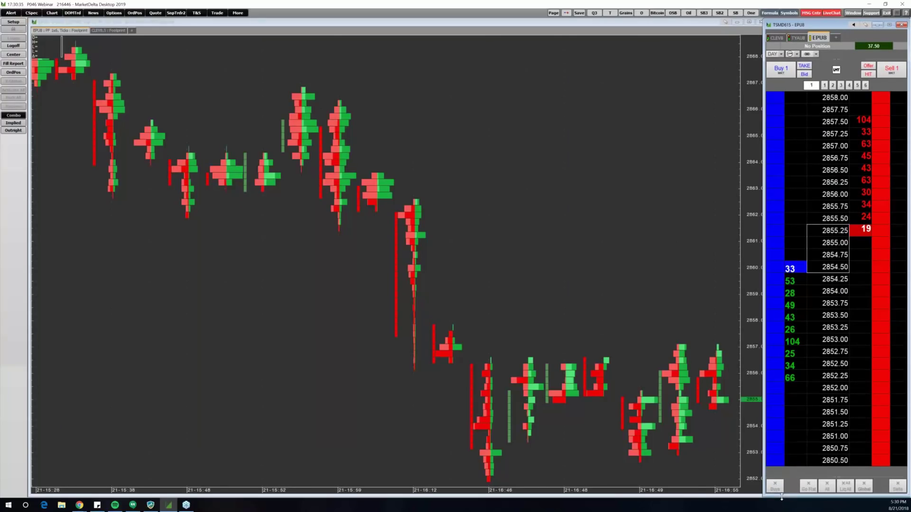
{"action": "left_click", "coordinate": [692, 464]}
{"action": "left_click_drag", "start_coordinate": [767, 466], "coordinate": [759, 469]}
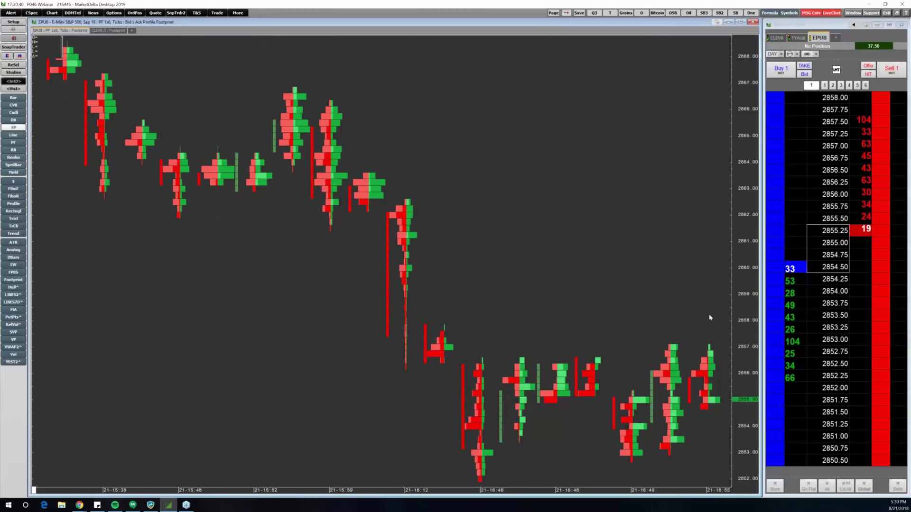
Stretch the EPU8 footprint chart's price scale and shift the view so the latest profile bars are centred.
{"action": "left_click_drag", "start_coordinate": [746, 253], "coordinate": [732, 125]}
{"action": "left_click_drag", "start_coordinate": [643, 272], "coordinate": [585, 142]}
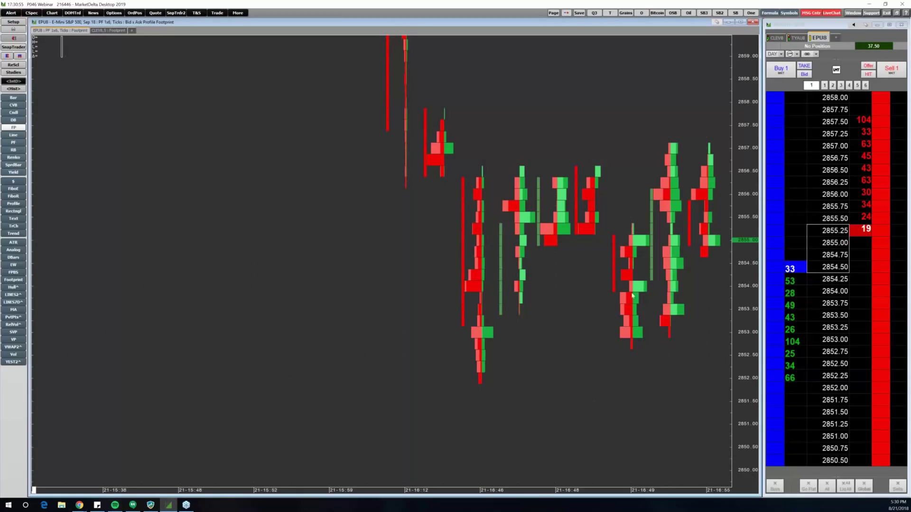
{"action": "mouse_move", "coordinate": [522, 276]}
Shrink the EPU8 profile footprint chart back to its place in the layout, and show the EPU8 DB 1000R footprint beside it.
{"action": "double_click", "coordinate": [584, 332]}
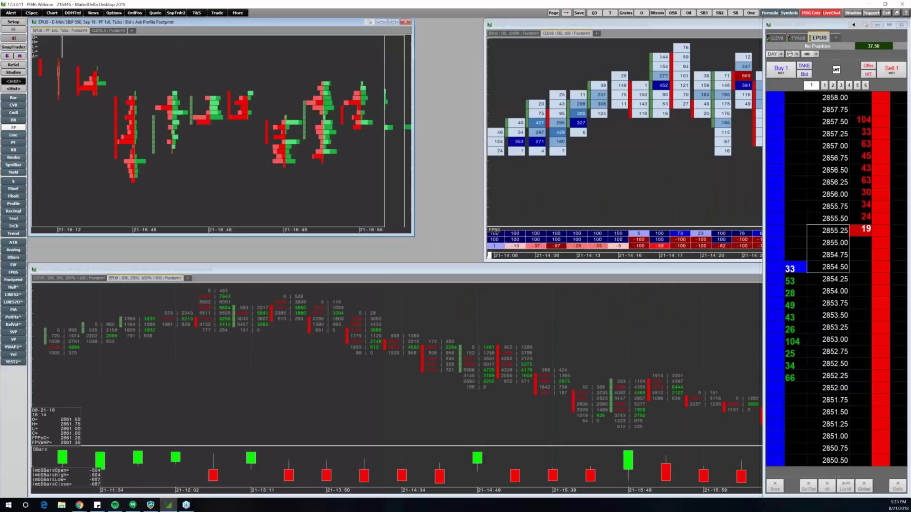
{"action": "left_click_drag", "start_coordinate": [477, 262], "coordinate": [480, 262]}
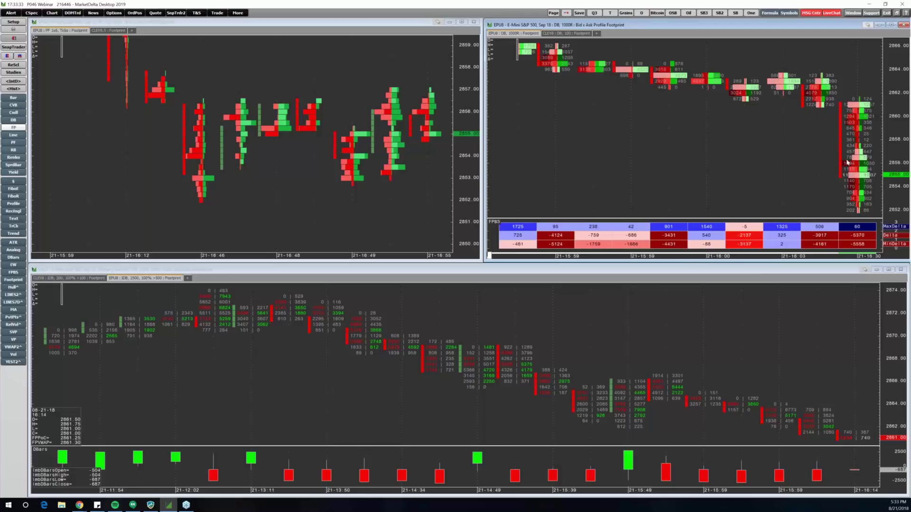
{"action": "left_click", "coordinate": [397, 151]}
{"action": "left_click", "coordinate": [273, 204]}
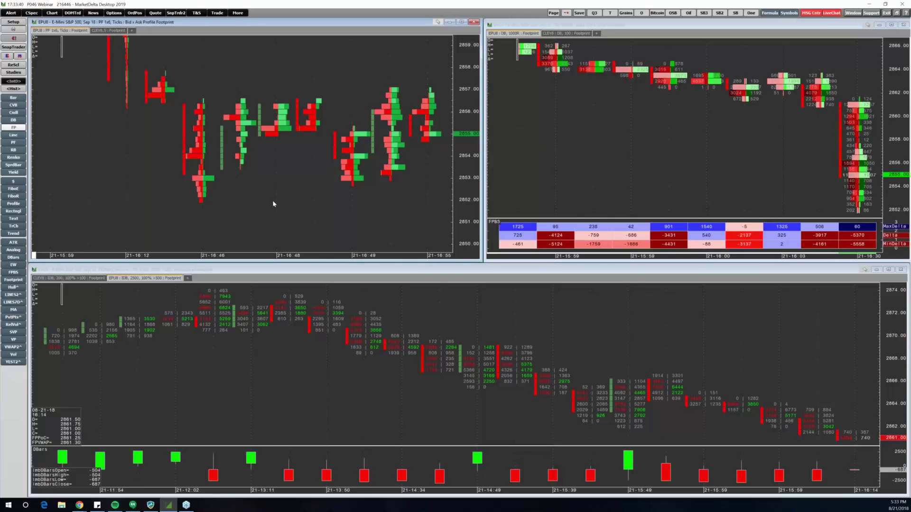